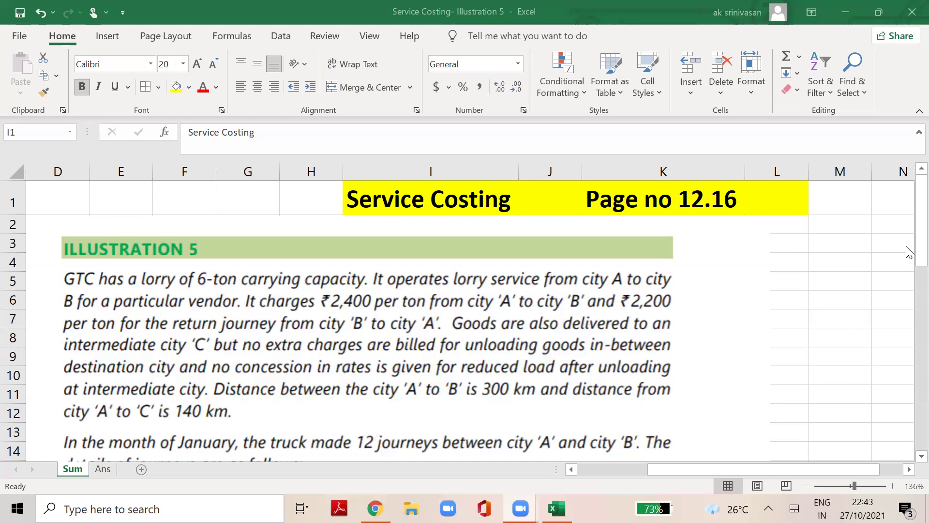
Read through the Illustration 5 lorry problem on the Sum sheet, including the journey tables, costs and required calculations.
{"action": "key", "text": "alt+Tab"}
{"action": "scroll", "coordinate": [909, 289], "scroll_direction": "down", "scroll_amount": 5}
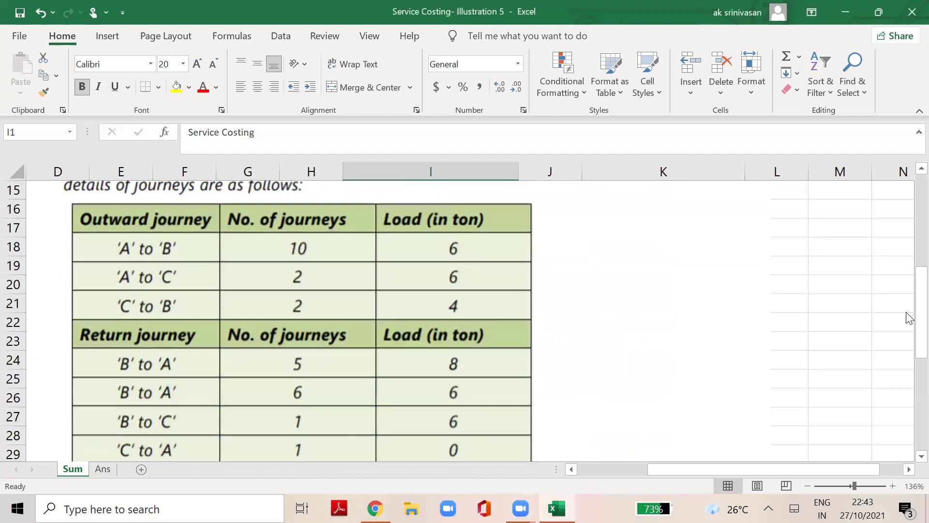
{"action": "left_click_drag", "start_coordinate": [909, 293], "coordinate": [909, 329]}
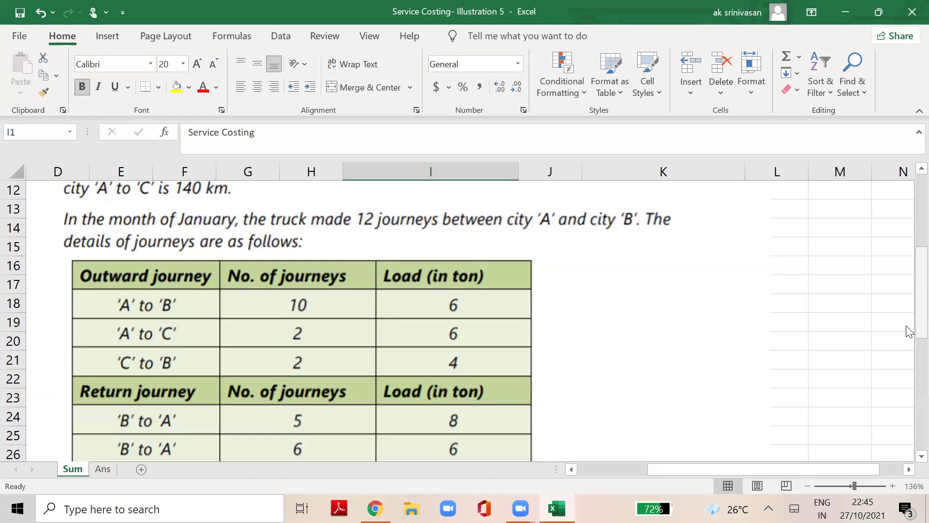
{"action": "key", "text": "Down"}
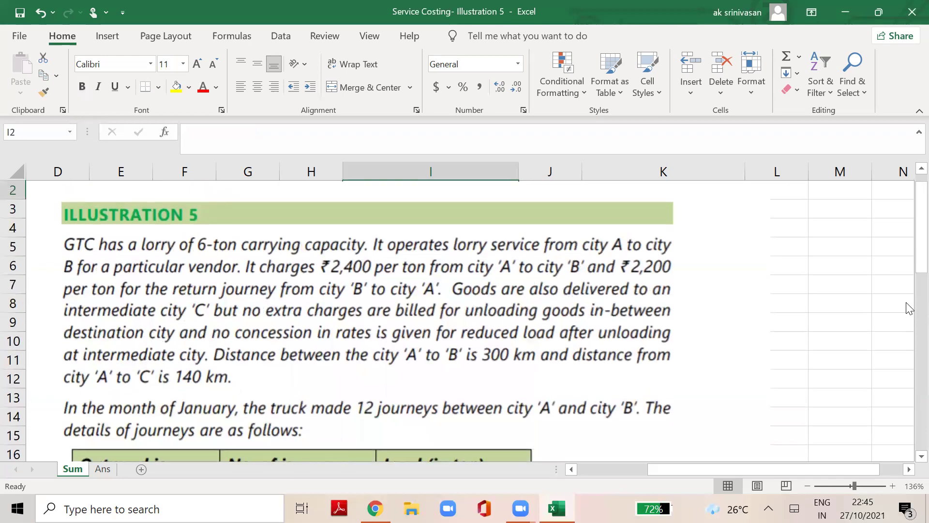
{"action": "left_click_drag", "start_coordinate": [908, 272], "coordinate": [910, 438]}
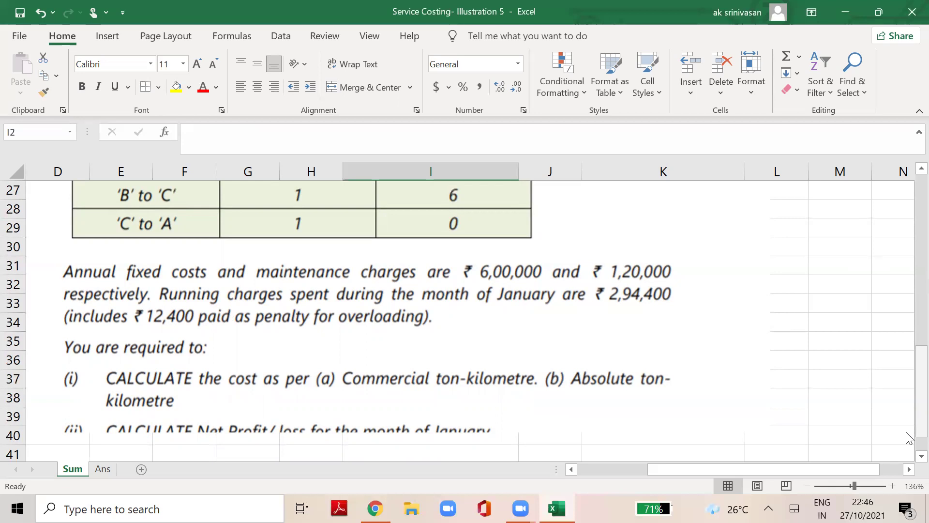
{"action": "mouse_move", "coordinate": [908, 401]}
{"action": "left_mouse_down"}
{"action": "mouse_move", "coordinate": [909, 369]}
{"action": "mouse_move", "coordinate": [908, 403]}
{"action": "left_mouse_up"}
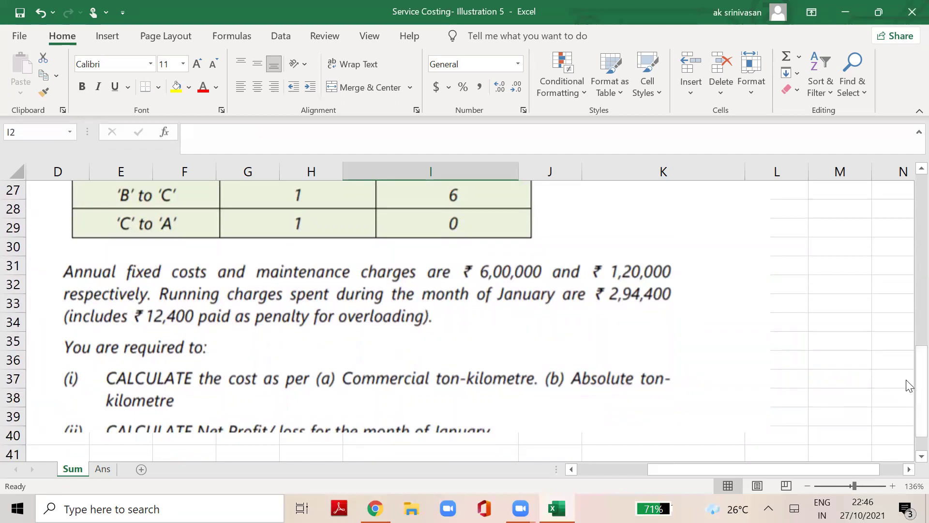
{"action": "left_click_drag", "start_coordinate": [909, 385], "coordinate": [909, 395]}
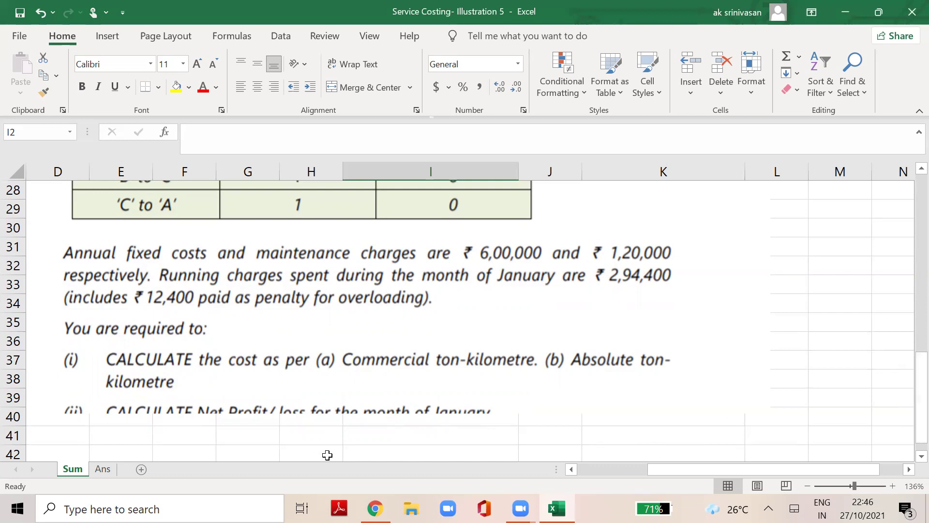
Open the Ans sheet and examine the distances between cities A, C and B in the KM table.
{"action": "left_click", "coordinate": [102, 472]}
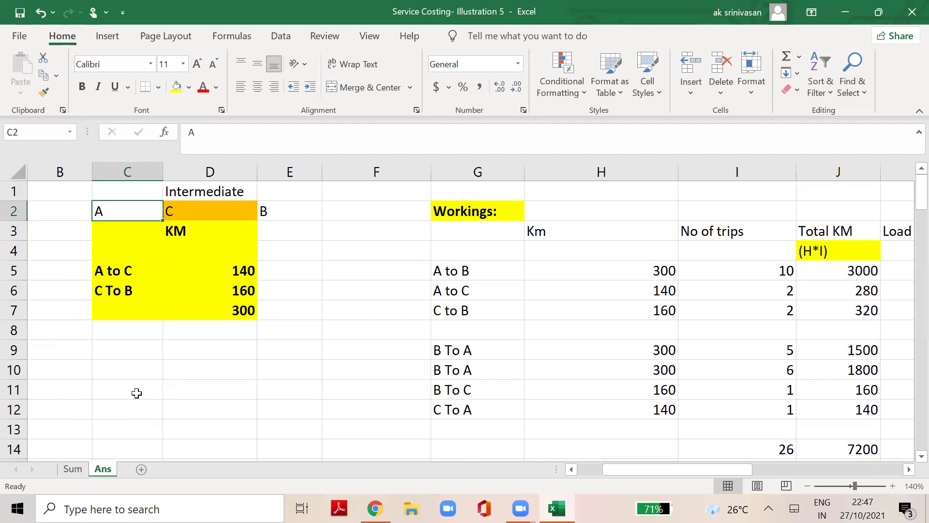
{"action": "left_click", "coordinate": [237, 267]}
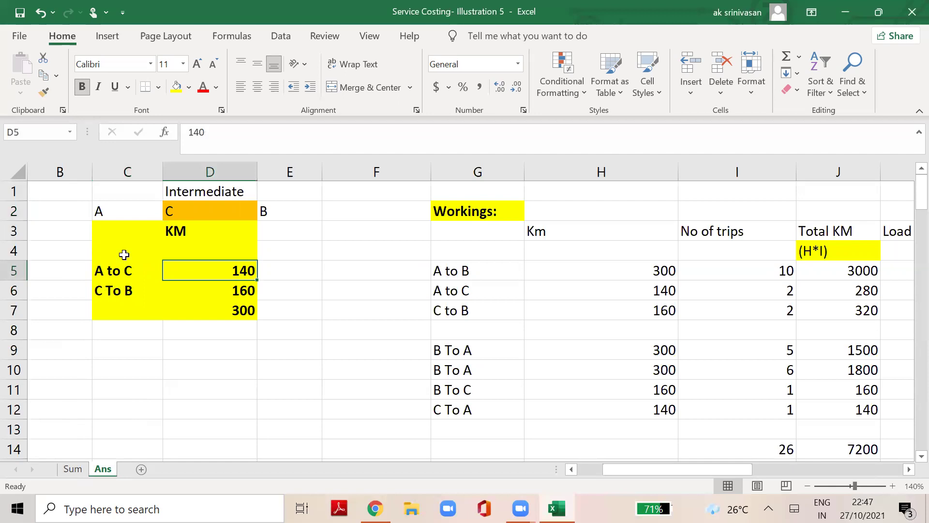
{"action": "left_click", "coordinate": [170, 209]}
{"action": "left_click", "coordinate": [273, 205]}
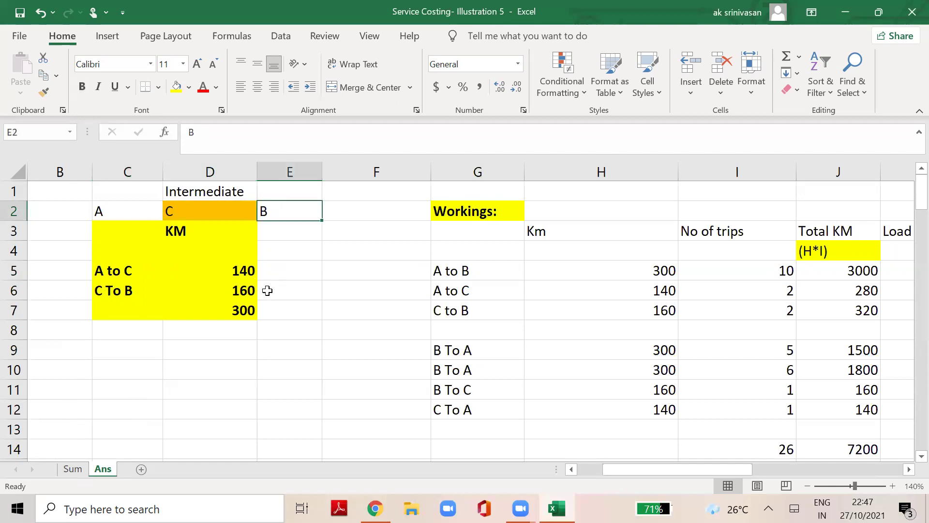
{"action": "left_click", "coordinate": [248, 291]}
{"action": "left_click", "coordinate": [248, 314]}
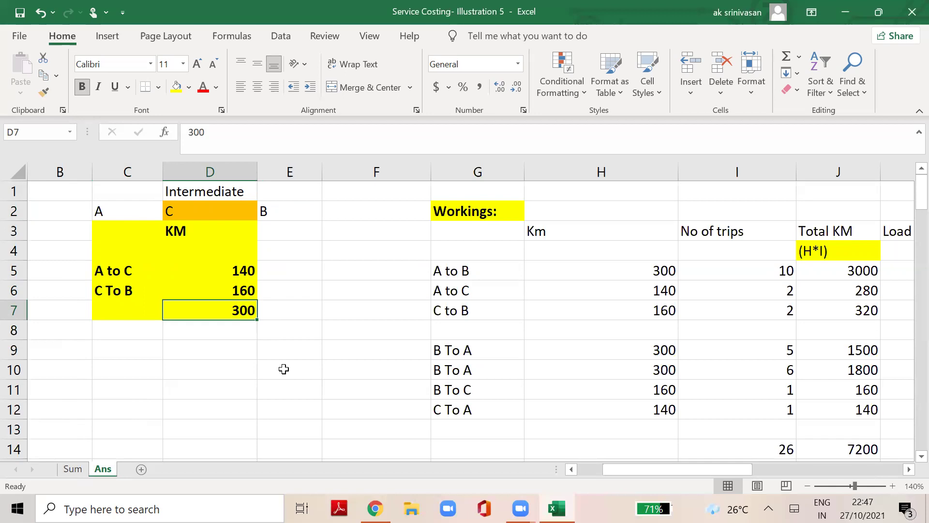
{"action": "left_click", "coordinate": [185, 213]}
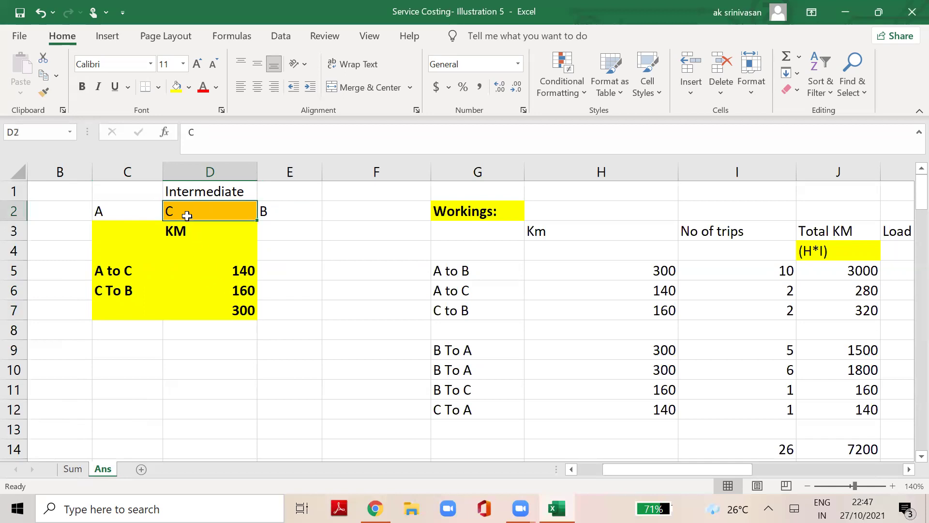
{"action": "left_click", "coordinate": [240, 293]}
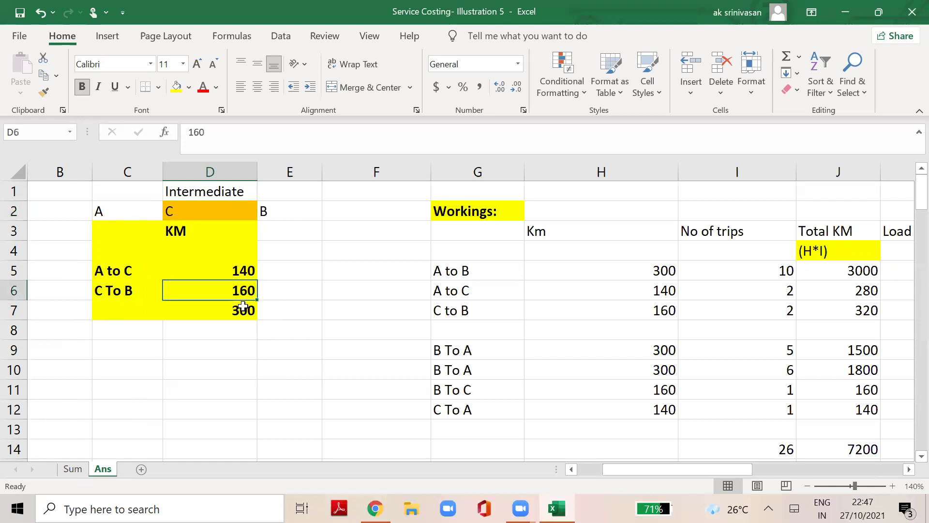
Examine the column headings of the Workings table and the kilometres of its A to B row.
{"action": "left_click", "coordinate": [455, 214]}
{"action": "key", "text": "Right"}
{"action": "key", "text": "Right"}
{"action": "key", "text": "Right"}
{"action": "key", "text": "Right"}
{"action": "key", "text": "Right"}
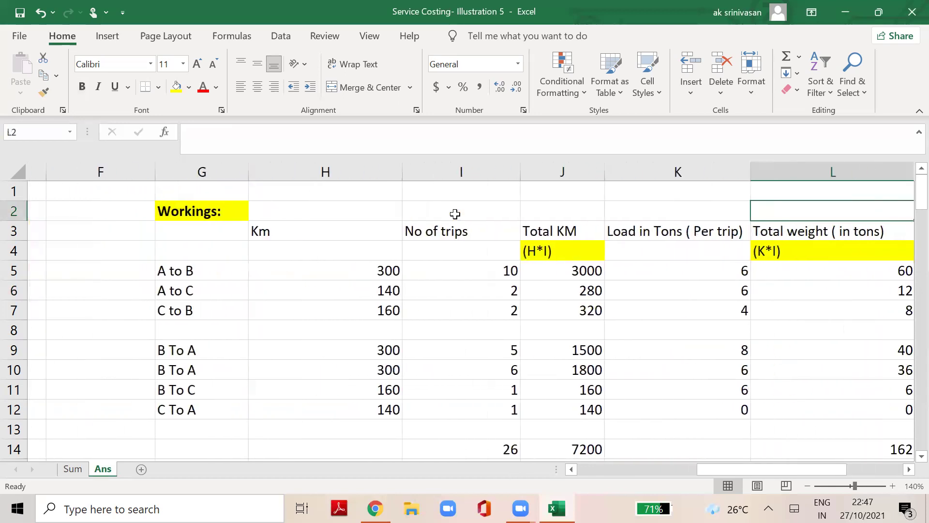
{"action": "left_click", "coordinate": [189, 273]}
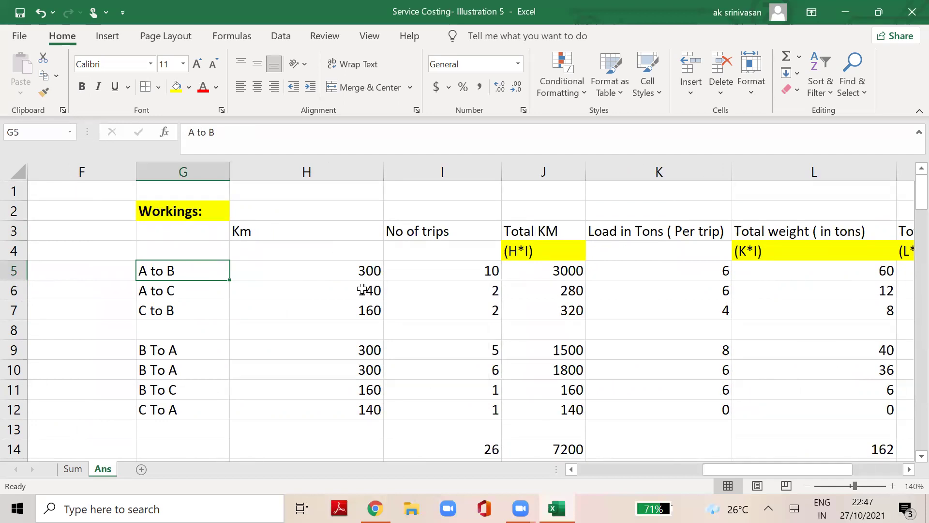
{"action": "left_click", "coordinate": [375, 274]}
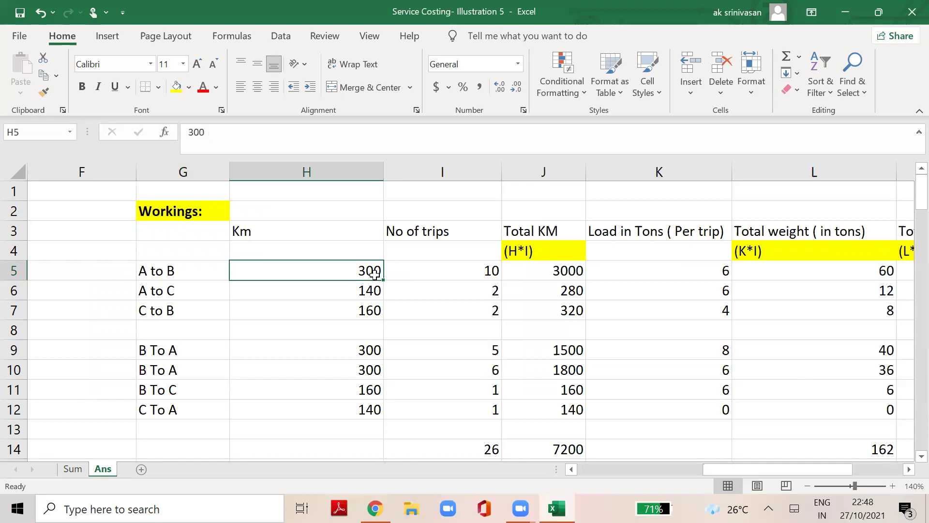
Return to the highlighted KM table and review the A to C, C To B and combined distances.
{"action": "key", "text": "Right"}
{"action": "key", "text": "Down"}
{"action": "key", "text": "Down"}
{"action": "key", "text": "Left"}
{"action": "key", "text": "Up"}
{"action": "key", "text": "Up"}
{"action": "key", "text": "Left"}
{"action": "key", "text": "Left"}
{"action": "key", "text": "Left"}
{"action": "key", "text": "Up"}
{"action": "key", "text": "Up"}
{"action": "key", "text": "Up"}
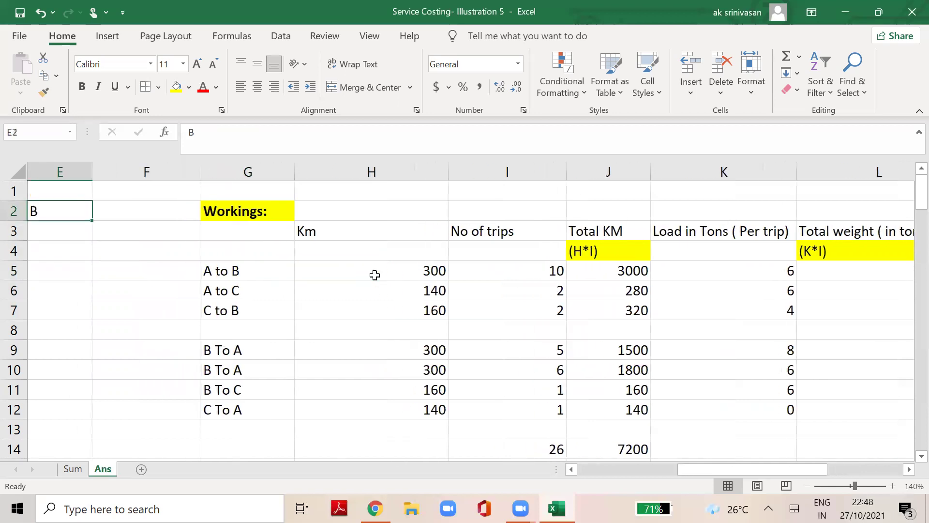
{"action": "key", "text": "Up"}
{"action": "key", "text": "Left"}
{"action": "key", "text": "Left"}
{"action": "key", "text": "Left"}
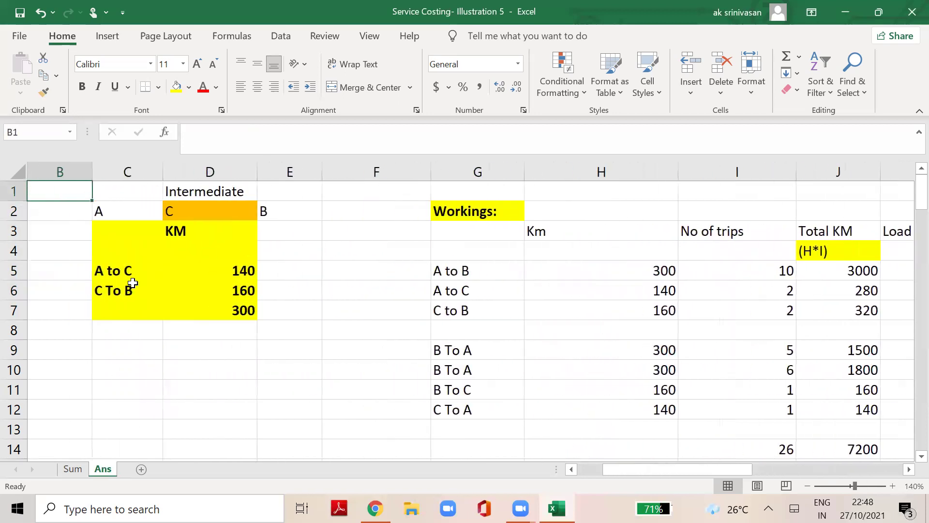
{"action": "left_click", "coordinate": [121, 275]}
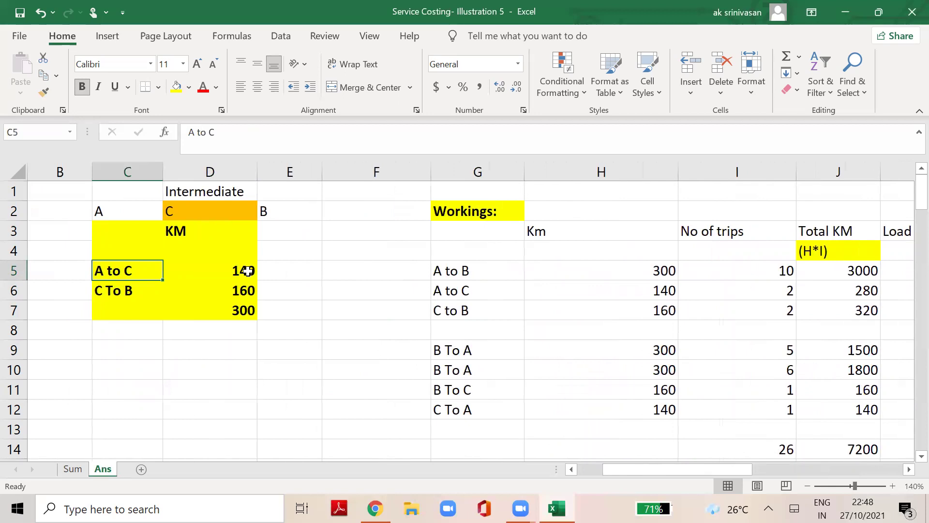
{"action": "left_click", "coordinate": [244, 274]}
{"action": "left_click", "coordinate": [114, 297]}
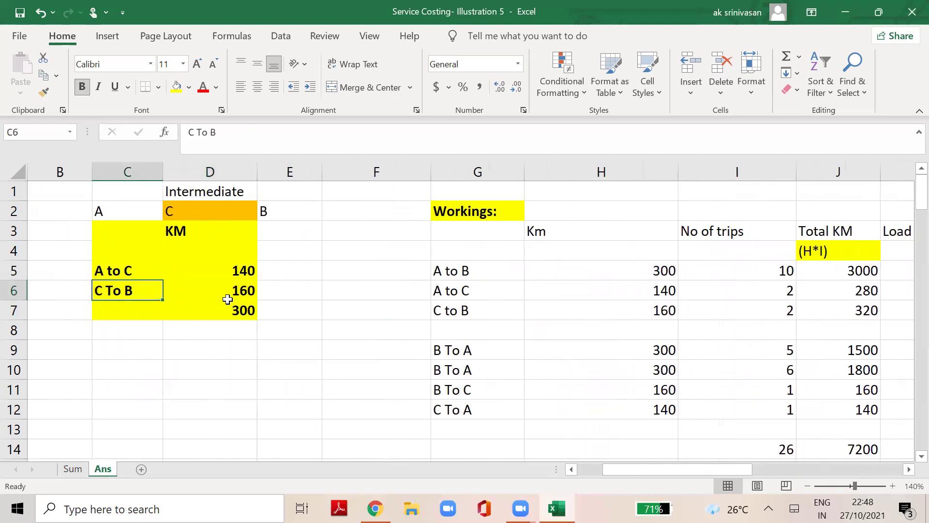
{"action": "left_click", "coordinate": [246, 296]}
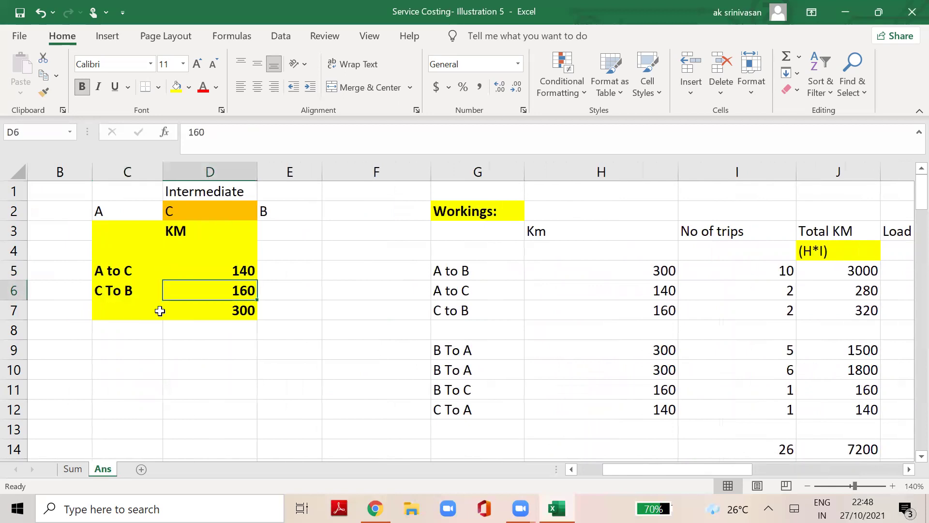
{"action": "left_click", "coordinate": [246, 312]}
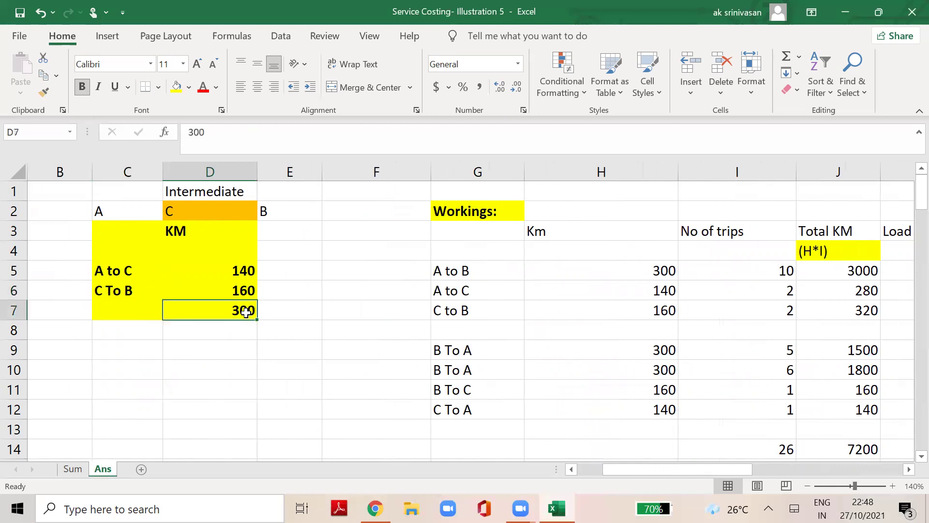
Label the unlabelled last row of the KM table "A To B" in cell C7.
{"action": "left_click", "coordinate": [111, 311]}
{"action": "type", "text": "A To "}
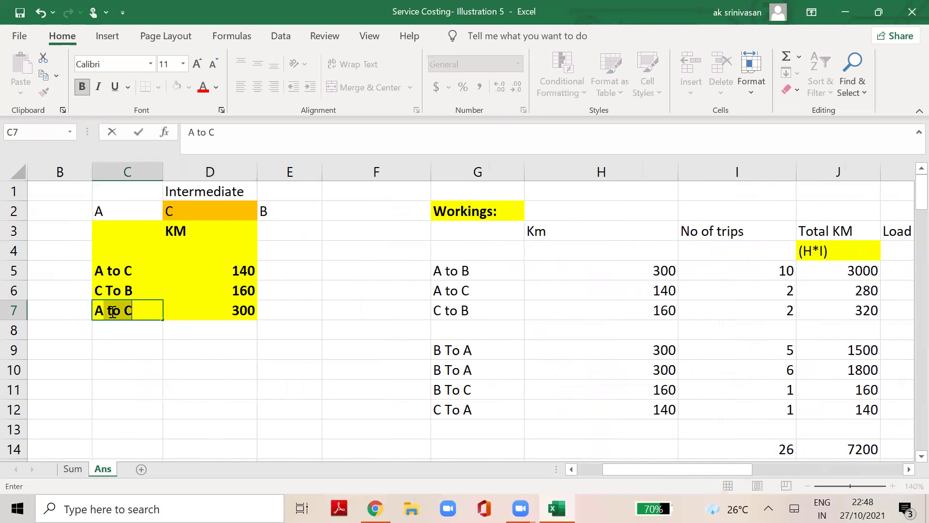
{"action": "type", "text": "B"}
{"action": "key", "text": "Return"}
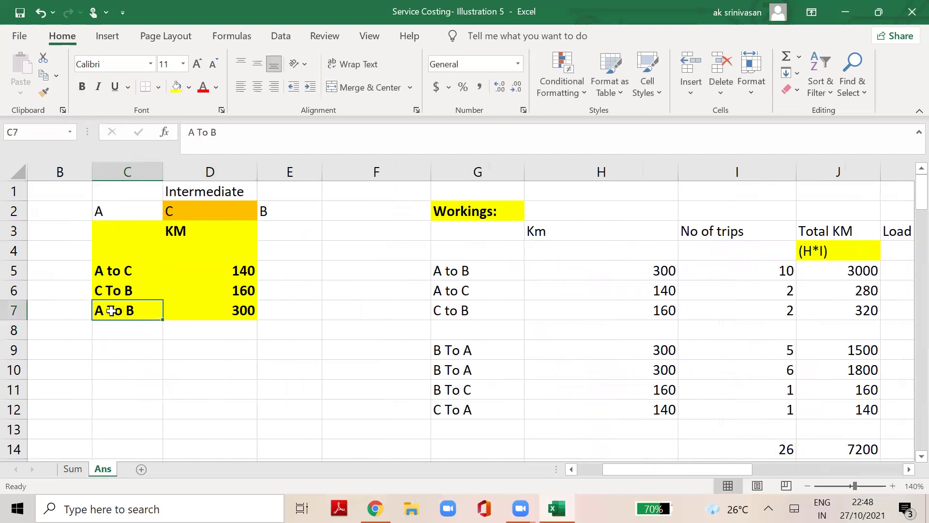
{"action": "key", "text": "Right"}
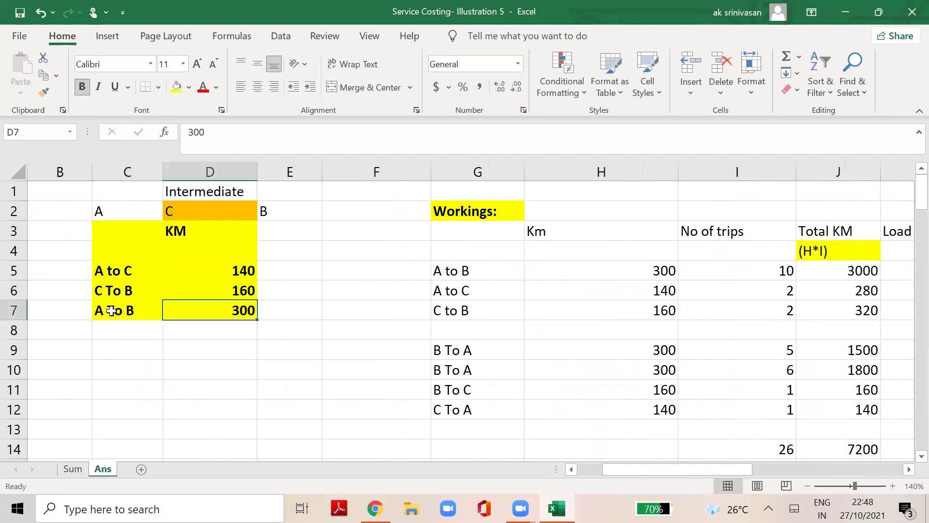
Follow the A to B row of the Workings table from the number of trips through to total weight times KM.
{"action": "left_click", "coordinate": [445, 270]}
{"action": "left_click", "coordinate": [765, 274]}
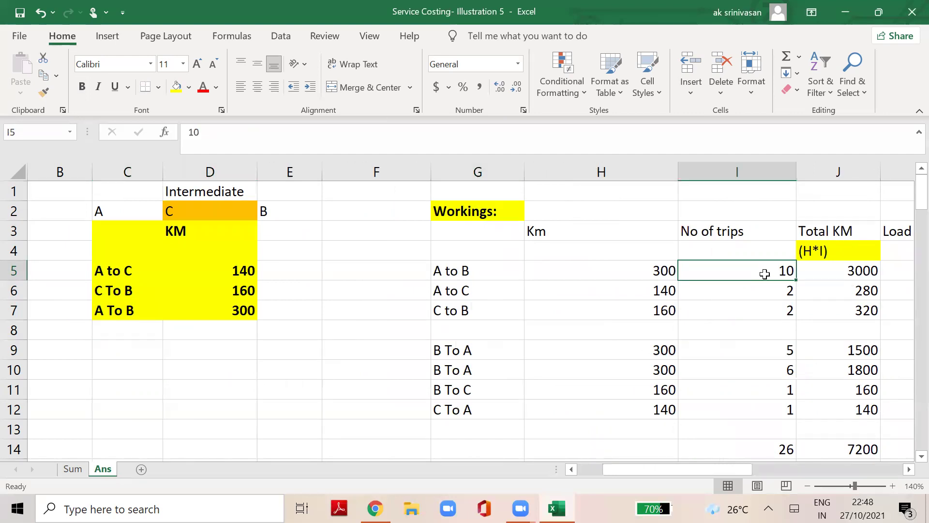
{"action": "key", "text": "Right"}
{"action": "key", "text": "Right"}
{"action": "key", "text": "Right"}
{"action": "key", "text": "Right"}
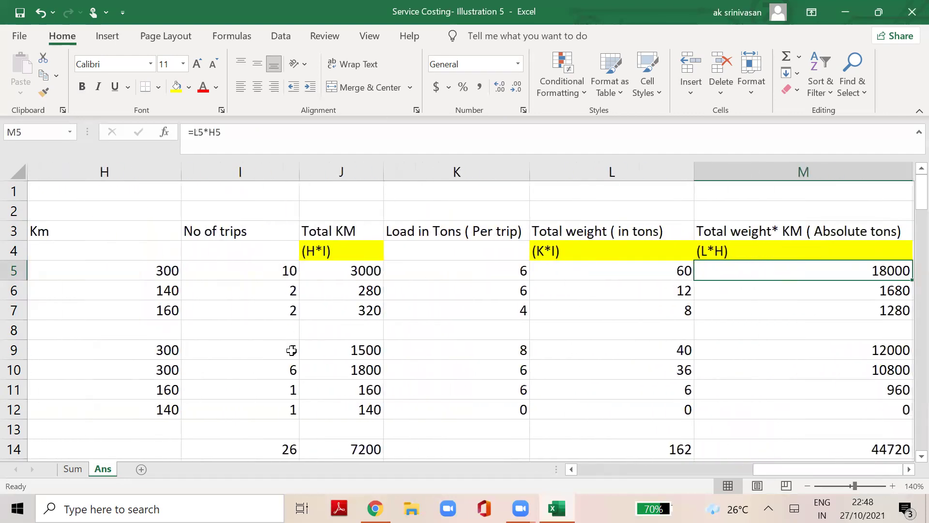
Review the return-journey routes in the Workings table, from B To A down to C To A.
{"action": "left_click", "coordinate": [291, 350]}
{"action": "key", "text": "Left"}
{"action": "key", "text": "Left"}
{"action": "key", "text": "Left"}
{"action": "key", "text": "Left"}
{"action": "key", "text": "Left"}
{"action": "key", "text": "Left"}
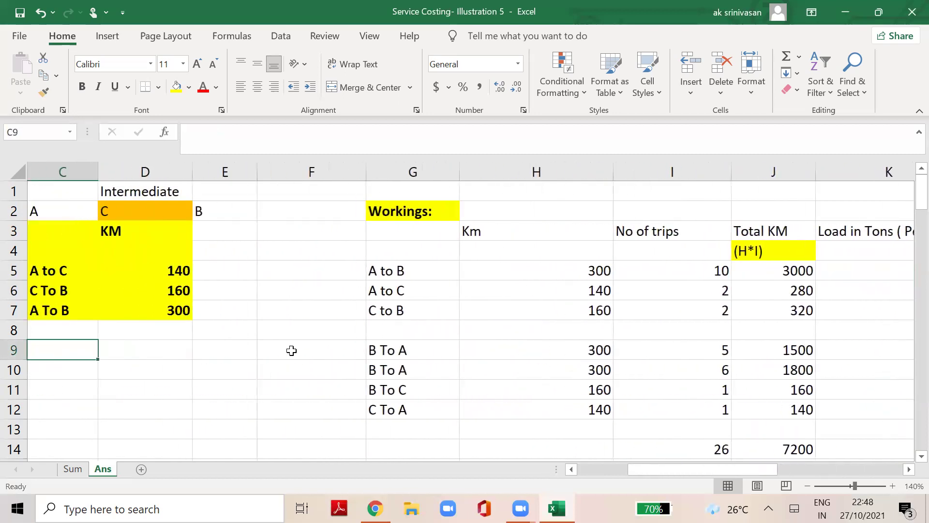
{"action": "left_click", "coordinate": [291, 350]}
{"action": "key", "text": "Right"}
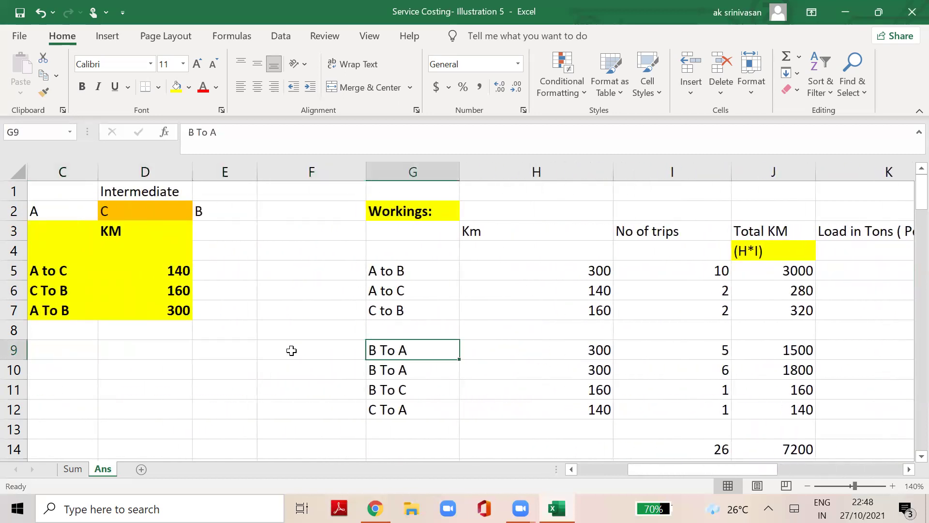
{"action": "key", "text": "Down"}
{"action": "key", "text": "Down"}
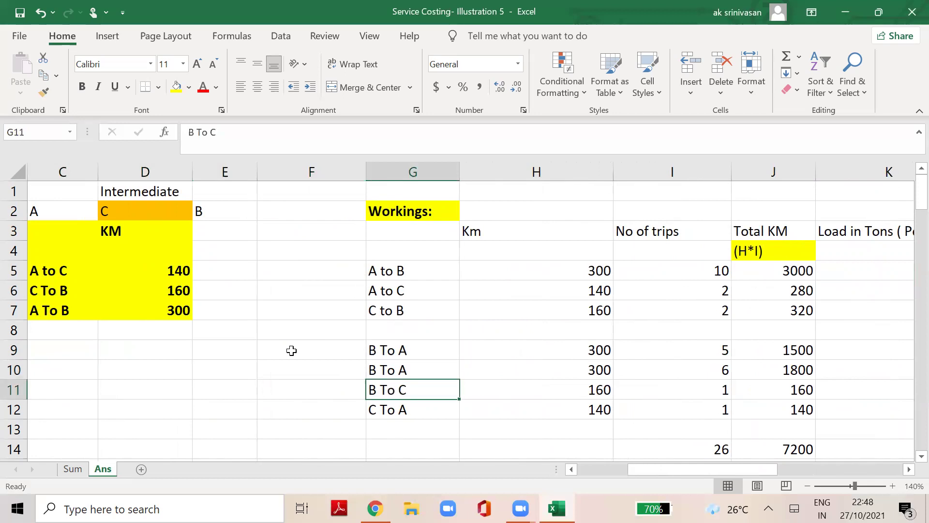
{"action": "key", "text": "Down"}
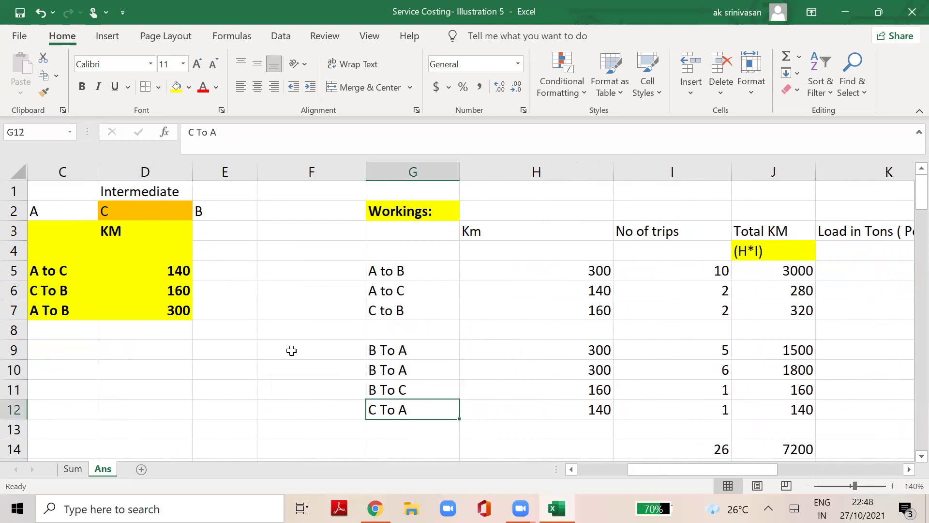
Check the number of trips for the return and outward routes in column I of the Workings table.
{"action": "key", "text": "Right"}
{"action": "key", "text": "Right"}
{"action": "key", "text": "Up"}
{"action": "key", "text": "Up"}
{"action": "key", "text": "Up"}
{"action": "key", "text": "Down"}
{"action": "key", "text": "Down"}
{"action": "key", "text": "Down"}
{"action": "key", "text": "Up"}
{"action": "key", "text": "Up"}
{"action": "key", "text": "Up"}
{"action": "key", "text": "Up"}
{"action": "key", "text": "Up"}
{"action": "key", "text": "Up"}
{"action": "key", "text": "Left"}
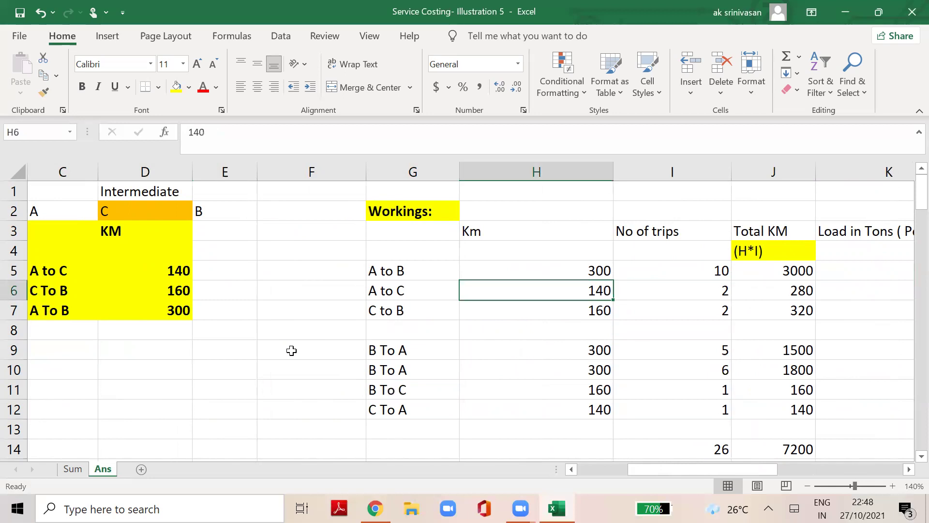
Compare the route distances in the Km column of the Workings table with those in the KM table.
{"action": "left_click", "coordinate": [186, 274]}
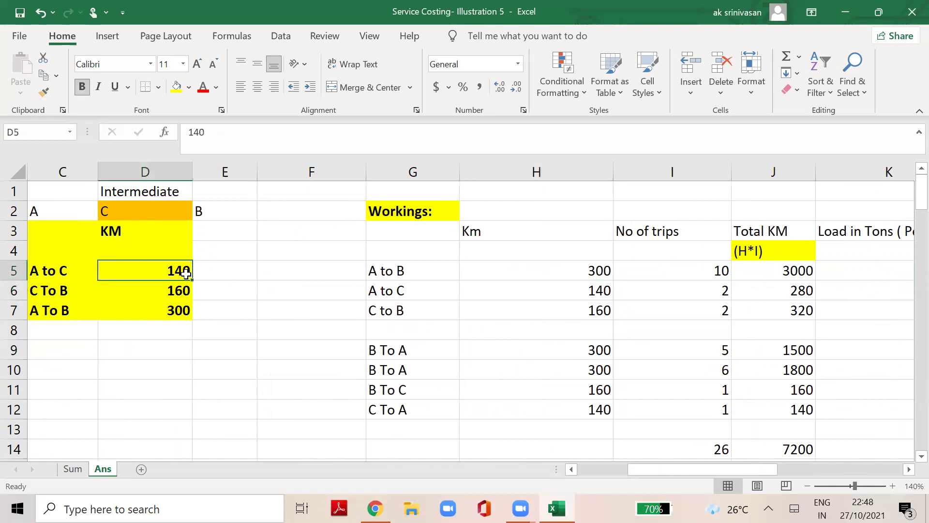
{"action": "left_click", "coordinate": [593, 264]}
{"action": "key", "text": "Down"}
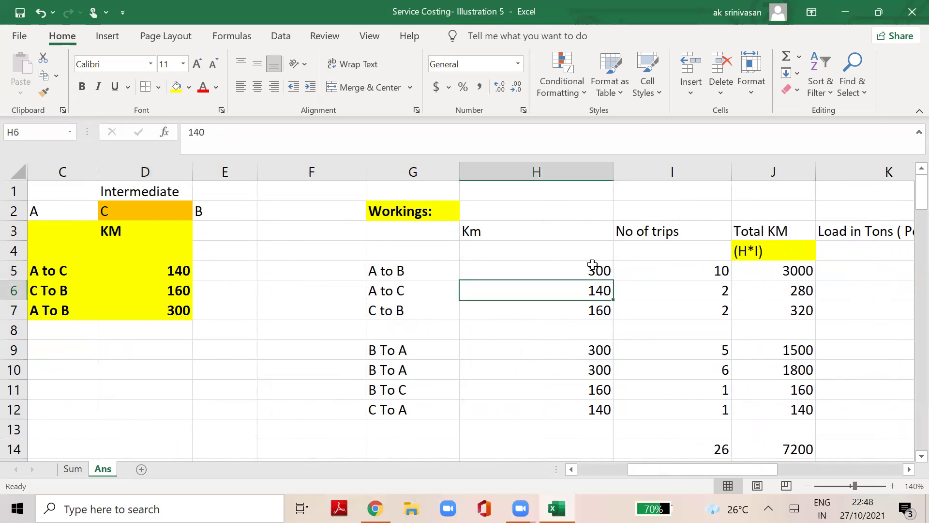
{"action": "key", "text": "Down"}
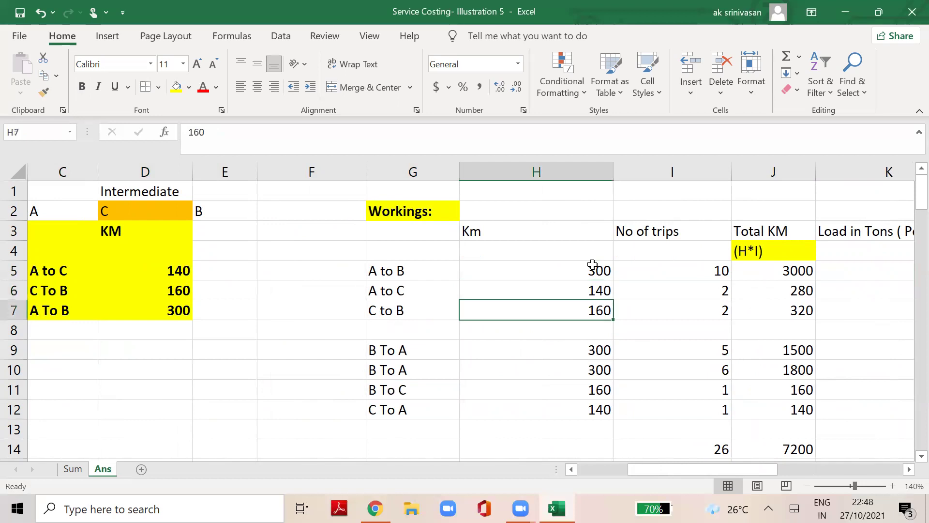
{"action": "key", "text": "Down"}
{"action": "key", "text": "Down"}
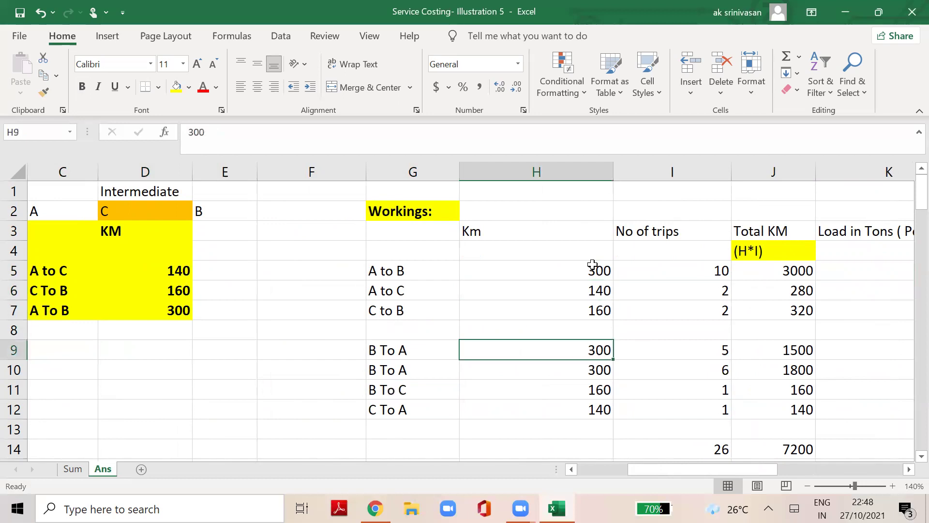
{"action": "key", "text": "Up"}
{"action": "key", "text": "Up"}
{"action": "key", "text": "Up"}
{"action": "key", "text": "Up"}
{"action": "key", "text": "Up"}
{"action": "key", "text": "Down"}
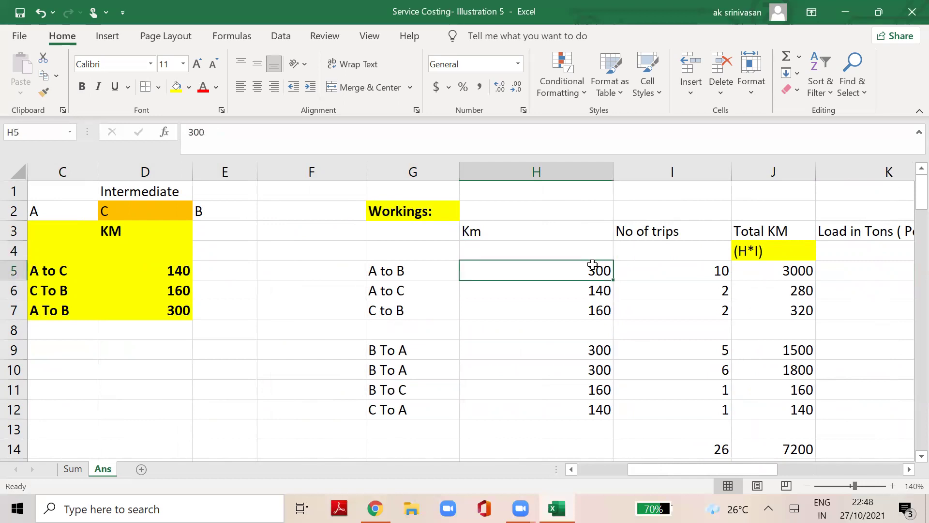
Review how Total KM is derived from distance and trips in the A to B row, and follow column J down to its total in J14.
{"action": "key", "text": "Right"}
{"action": "key", "text": "Right"}
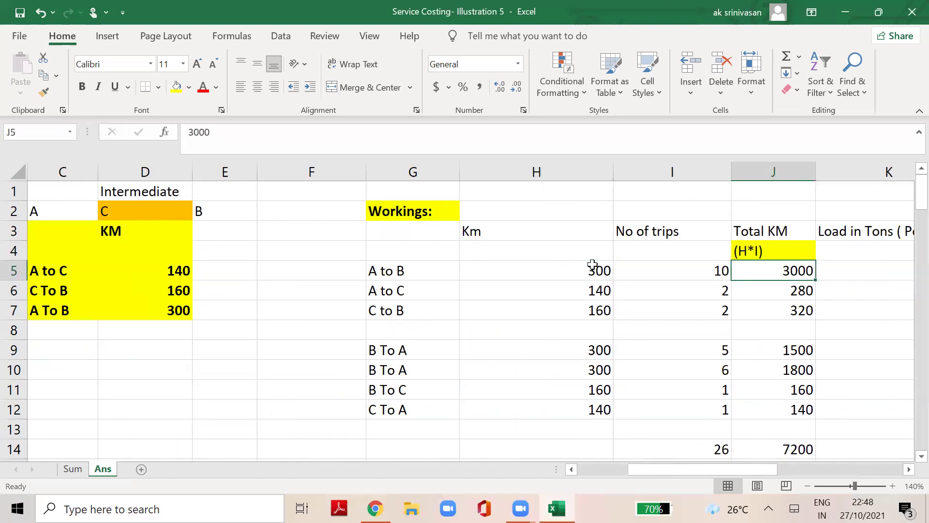
{"action": "scroll", "coordinate": [593, 264], "scroll_direction": "right", "scroll_amount": 2}
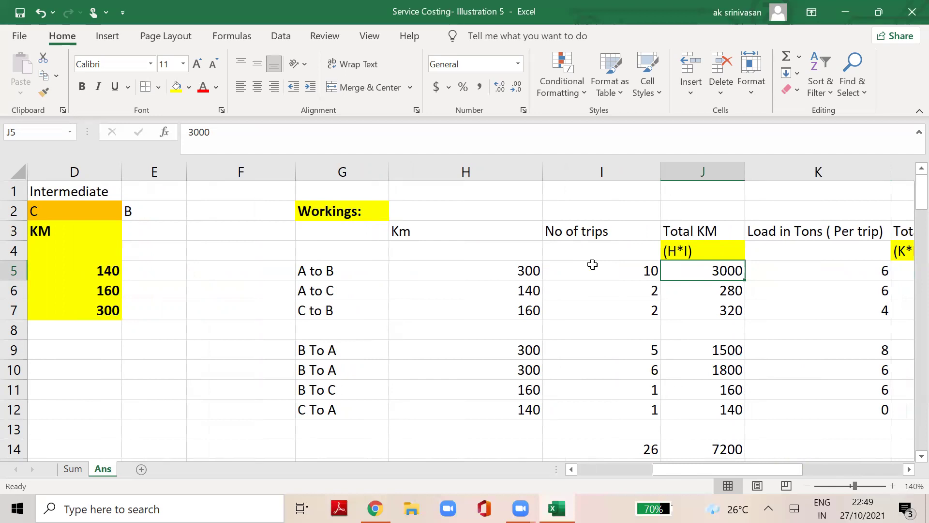
{"action": "left_click", "coordinate": [535, 270]}
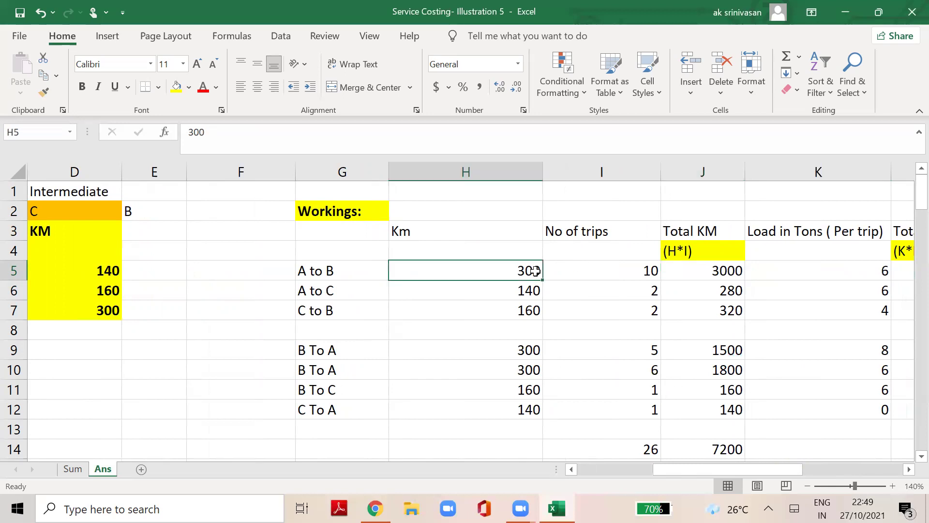
{"action": "left_click", "coordinate": [732, 272]}
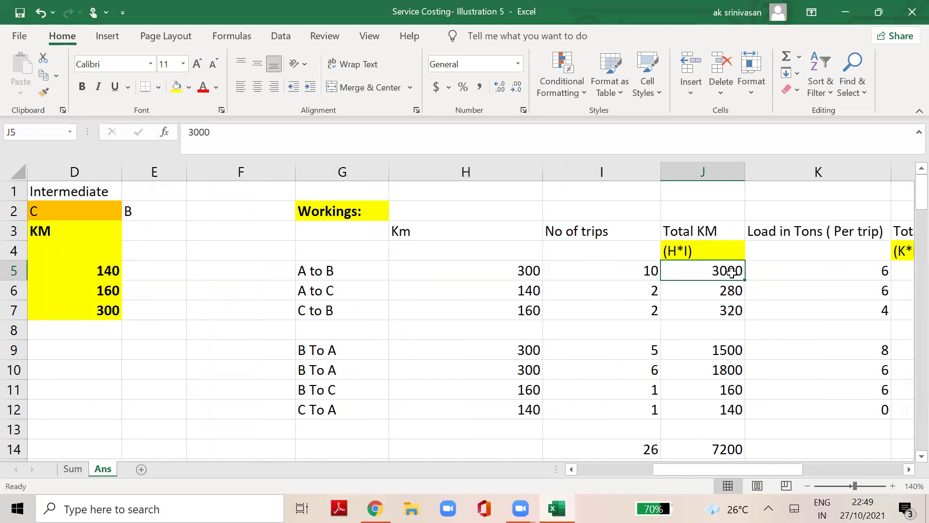
{"action": "key", "text": "Down"}
{"action": "key", "text": "Down"}
{"action": "key", "text": "Down"}
{"action": "key", "text": "Down"}
{"action": "key", "text": "Down"}
{"action": "key", "text": "Down"}
{"action": "key", "text": "Down"}
{"action": "key", "text": "Down"}
{"action": "key", "text": "Down"}
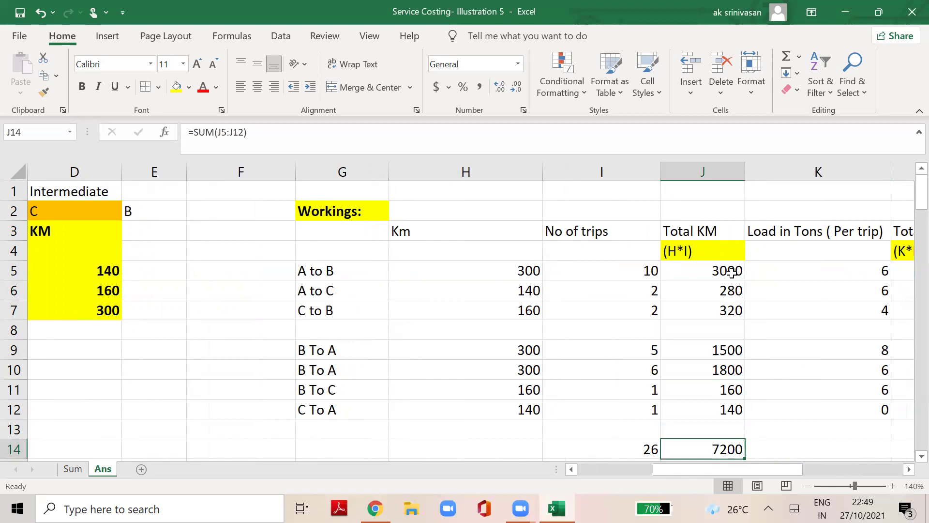
Examine the Load in Tons (Per trip) column for the outward routes, starting from the No of trips heading.
{"action": "left_click", "coordinate": [604, 237]}
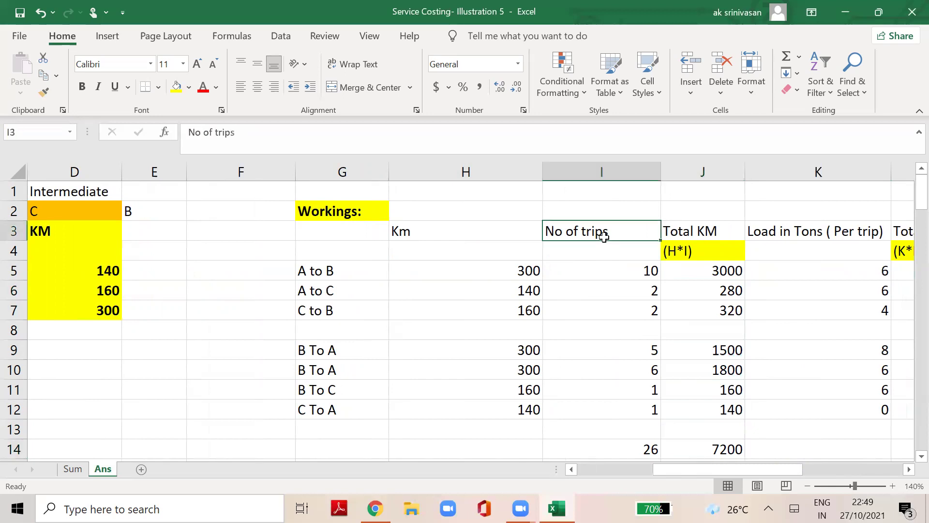
{"action": "key", "text": "Right"}
{"action": "key", "text": "Right"}
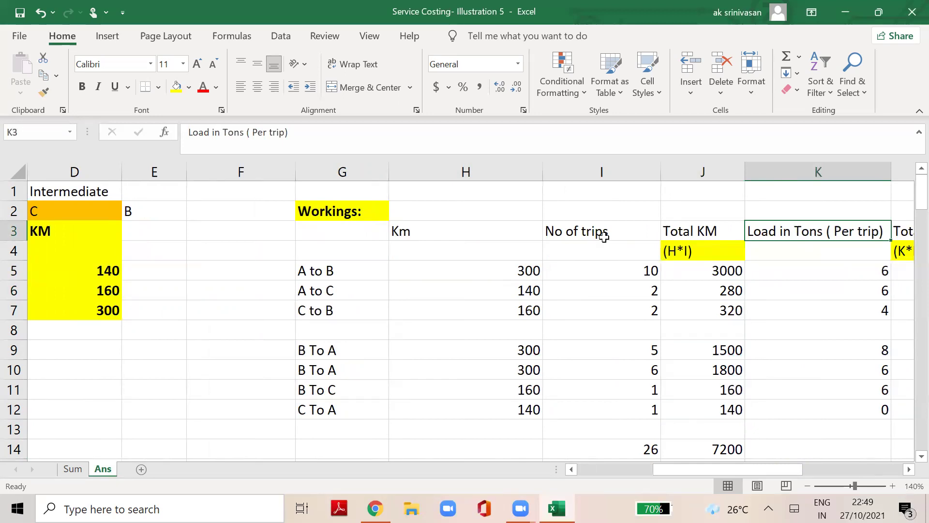
{"action": "key", "text": "Down"}
{"action": "key", "text": "Down"}
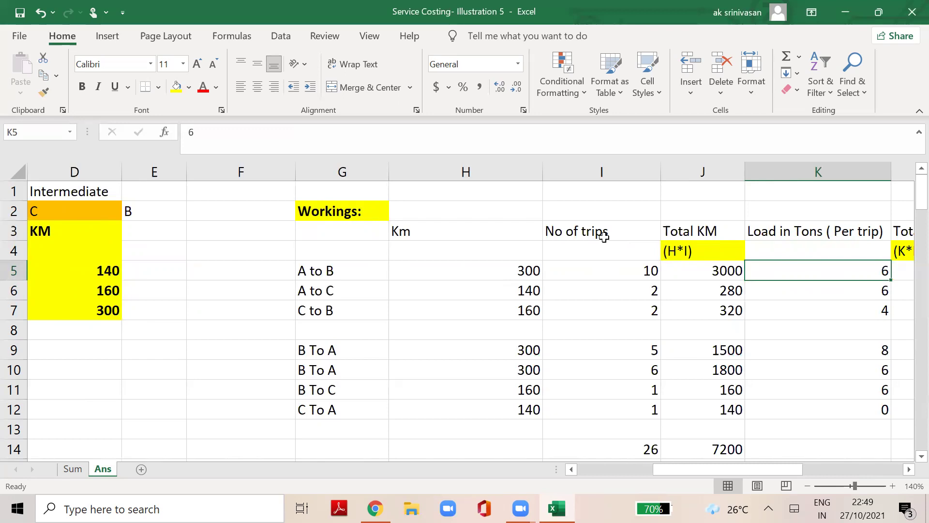
{"action": "key", "text": "Down"}
{"action": "key", "text": "Down"}
{"action": "key", "text": "Right"}
{"action": "key", "text": "Right"}
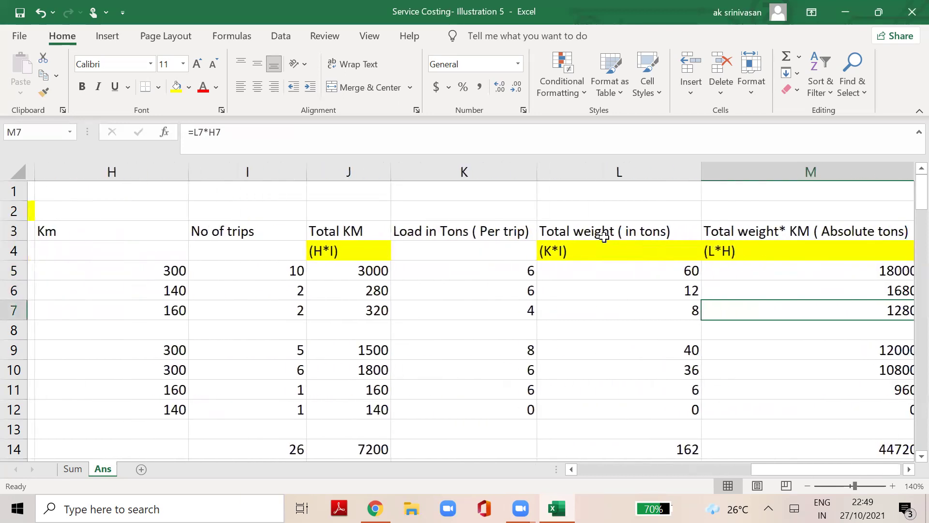
Check the total weight of the A to B and A to C rows against their load per trip and number of trips.
{"action": "left_click", "coordinate": [669, 275]}
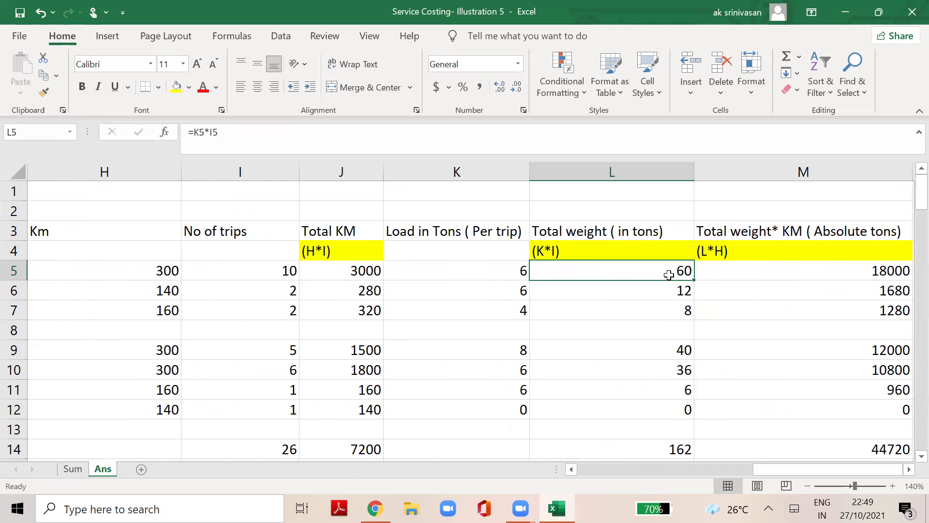
{"action": "left_click", "coordinate": [525, 277]}
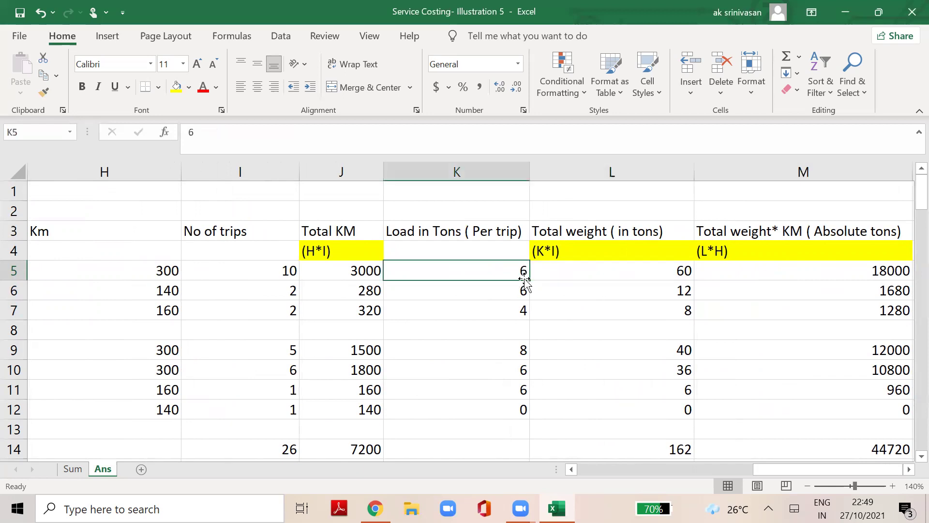
{"action": "left_click", "coordinate": [283, 278]}
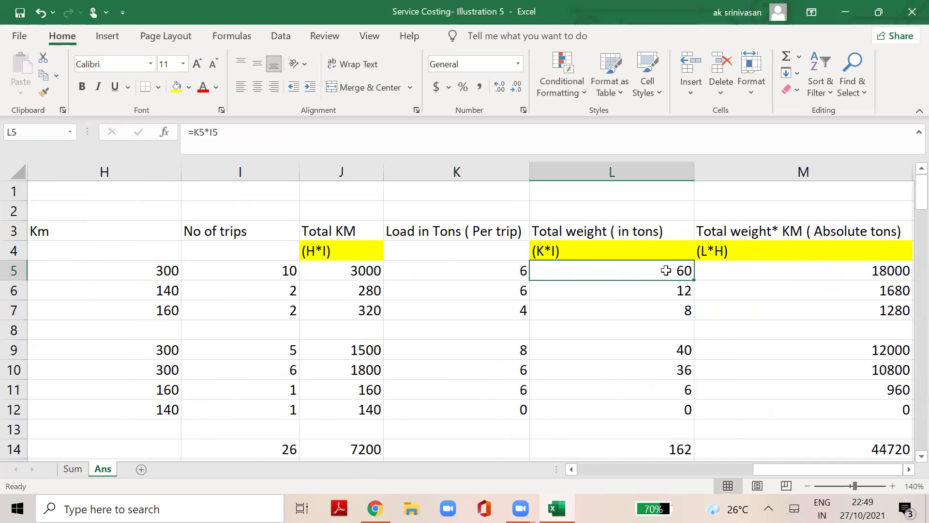
{"action": "key", "text": "Down"}
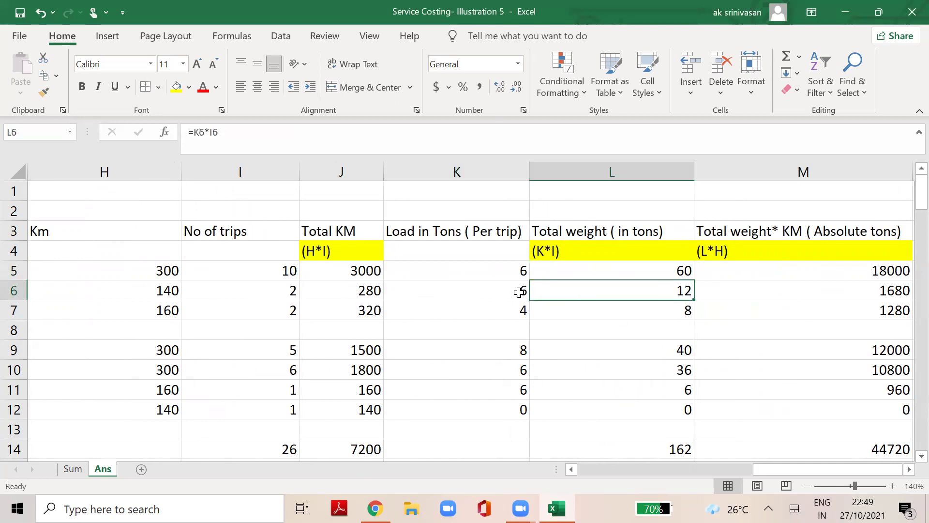
{"action": "left_click", "coordinate": [517, 292]}
{"action": "left_click", "coordinate": [288, 292]}
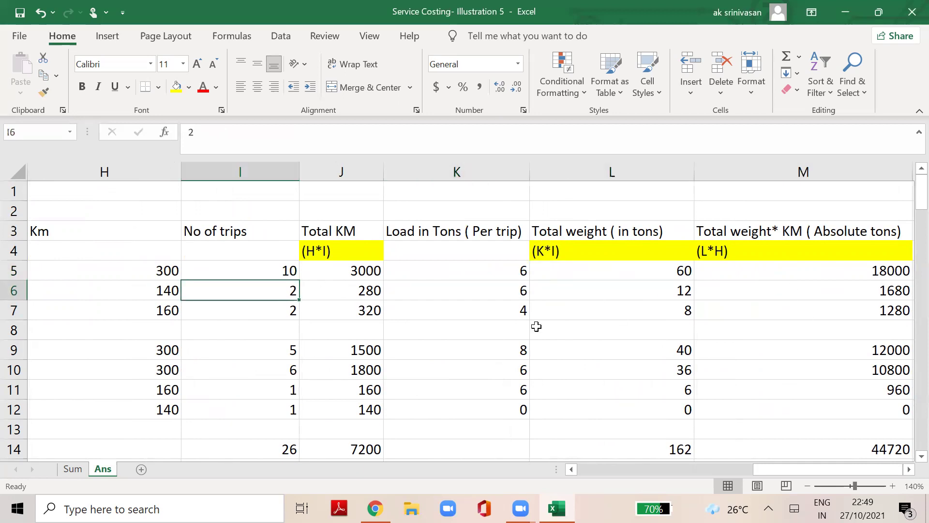
{"action": "left_click", "coordinate": [691, 290]}
Follow the Total weight (in tons) column from the A to B row down to its total in L14.
{"action": "key", "text": "Up"}
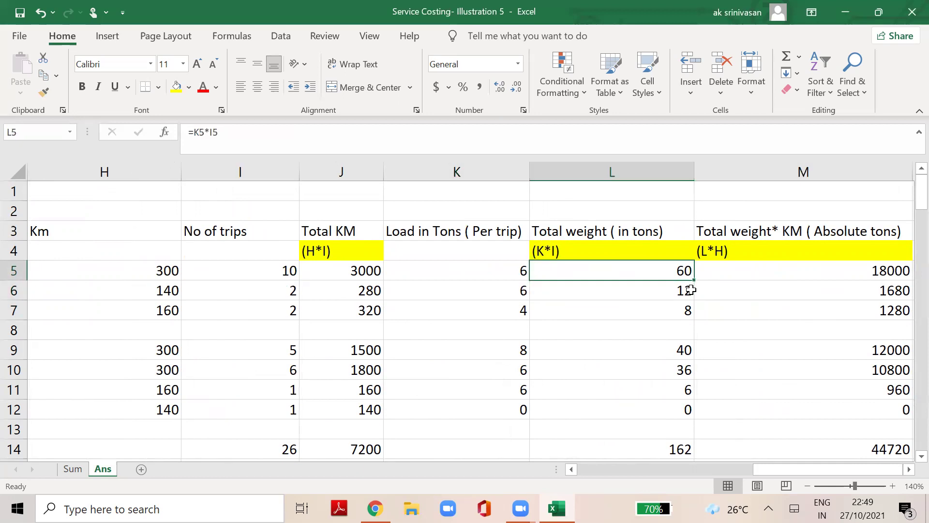
{"action": "key", "text": "Down"}
{"action": "key", "text": "Down"}
{"action": "key", "text": "Down"}
{"action": "key", "text": "Down"}
{"action": "key", "text": "Down"}
{"action": "key", "text": "Down"}
{"action": "key", "text": "Down"}
{"action": "key", "text": "Down"}
{"action": "key", "text": "Down"}
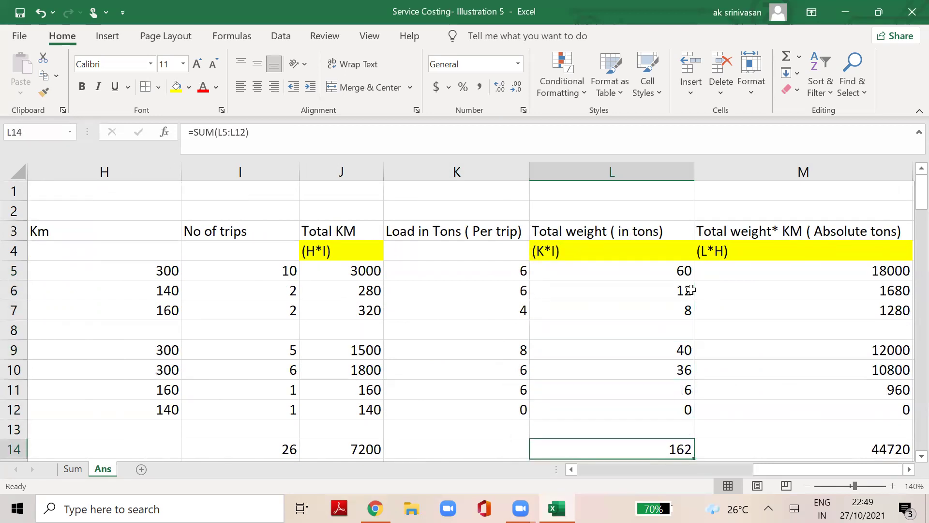
{"action": "scroll", "coordinate": [691, 290], "scroll_direction": "down", "scroll_amount": 1}
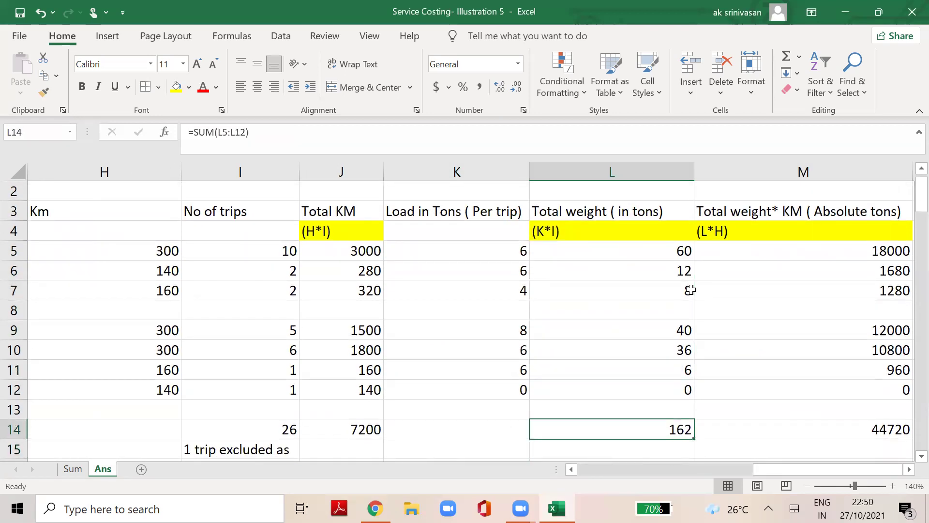
Examine the Total weight* KM (Absolute tons) formula in M5 alongside the A to B row's total weight in L5.
{"action": "key", "text": "Up"}
{"action": "key", "text": "Up"}
{"action": "key", "text": "Up"}
{"action": "key", "text": "Up"}
{"action": "key", "text": "Up"}
{"action": "key", "text": "Up"}
{"action": "key", "text": "Up"}
{"action": "key", "text": "Up"}
{"action": "key", "text": "Right"}
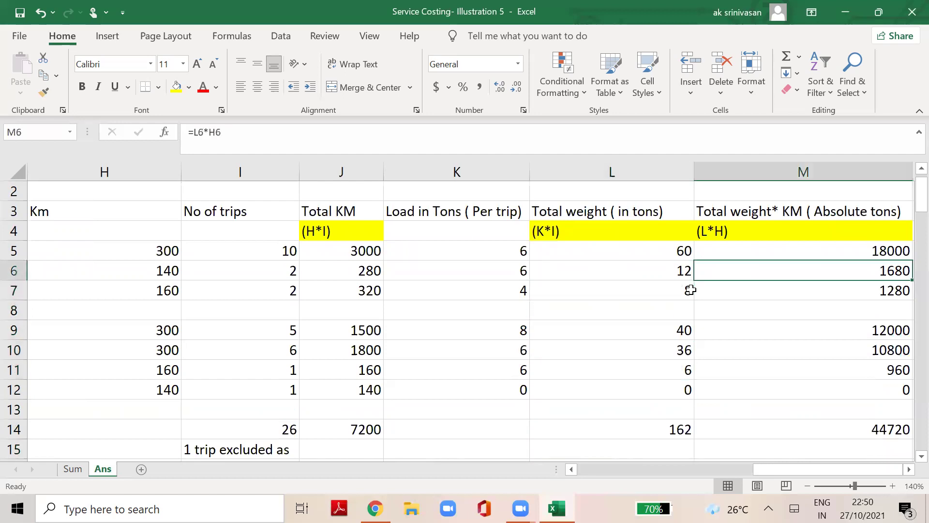
{"action": "scroll", "coordinate": [691, 290], "scroll_direction": "right", "scroll_amount": 1}
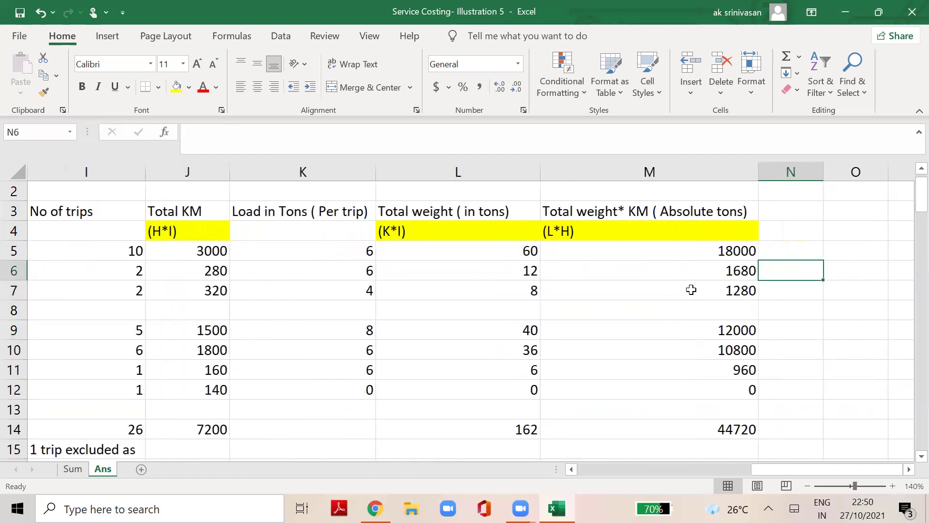
{"action": "key", "text": "Up"}
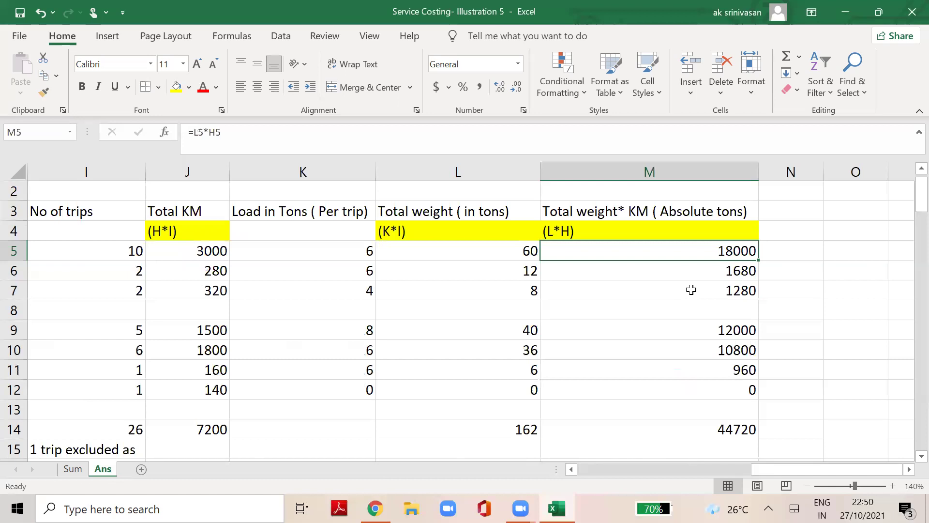
{"action": "key", "text": "Left"}
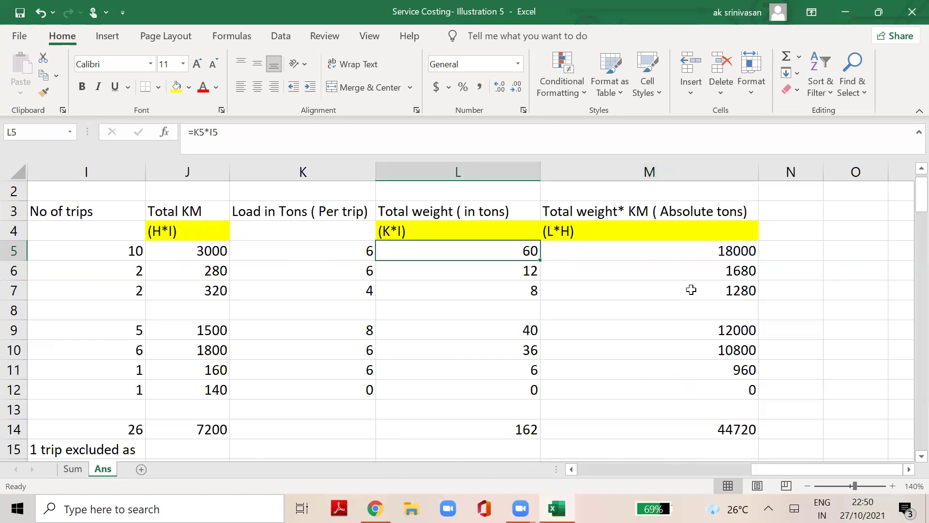
{"action": "key", "text": "Right"}
{"action": "key", "text": "Right"}
{"action": "key", "text": "Left"}
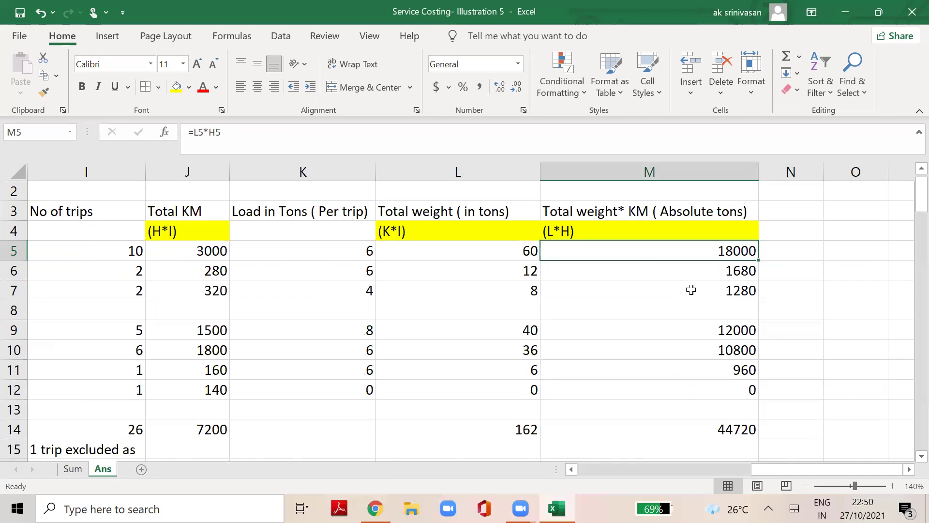
Trace the A to B row between its distance in H5, total weight in L5 and the absolute ton-kilometres in M5.
{"action": "key", "text": "Left"}
{"action": "key", "text": "Left"}
{"action": "key", "text": "Left"}
{"action": "key", "text": "Left"}
{"action": "key", "text": "Left"}
{"action": "key", "text": "Left"}
{"action": "key", "text": "Right"}
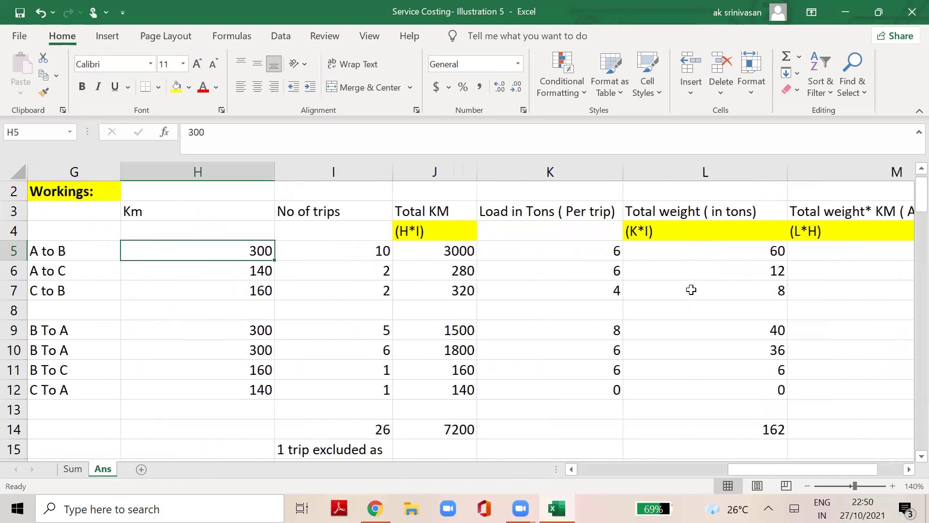
{"action": "key", "text": "Right"}
{"action": "key", "text": "Right"}
{"action": "key", "text": "Right"}
{"action": "key", "text": "Right"}
{"action": "key", "text": "Right"}
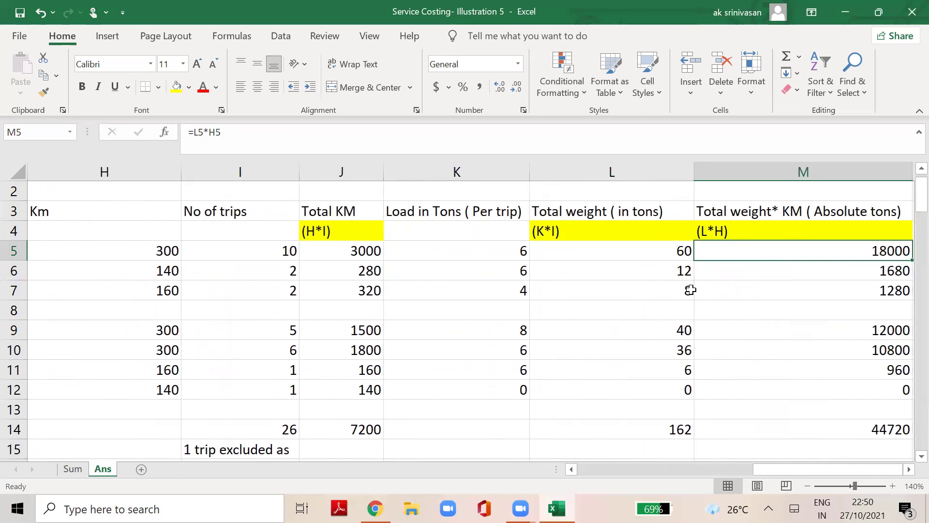
{"action": "key", "text": "Left"}
{"action": "key", "text": "Left"}
{"action": "key", "text": "Left"}
{"action": "key", "text": "Left"}
{"action": "key", "text": "Left"}
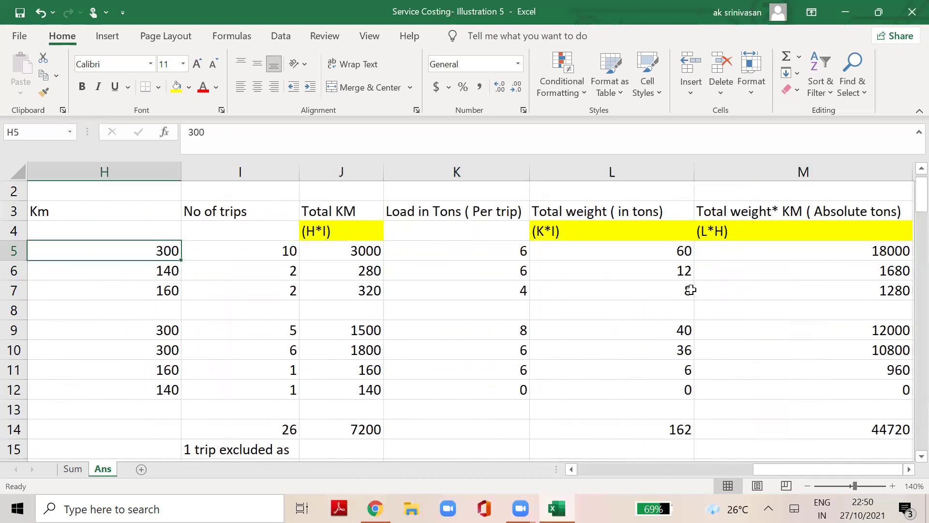
{"action": "key", "text": "Right"}
{"action": "key", "text": "Right"}
{"action": "key", "text": "Right"}
{"action": "key", "text": "Right"}
{"action": "key", "text": "Right"}
{"action": "key", "text": "Right"}
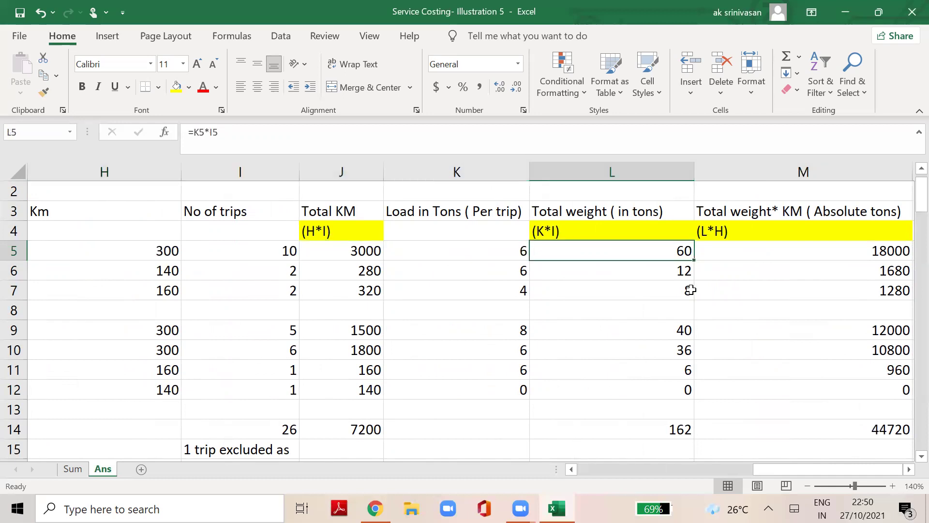
{"action": "key", "text": "Left"}
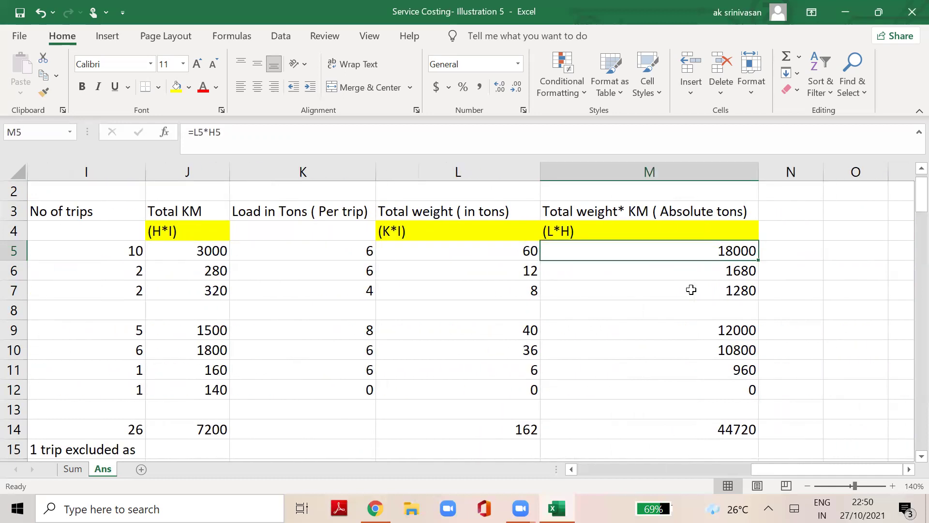
Examine the A to C row's absolute tons formula in M6 together with its total weight in L6 and load per trip in K6.
{"action": "key", "text": "Down"}
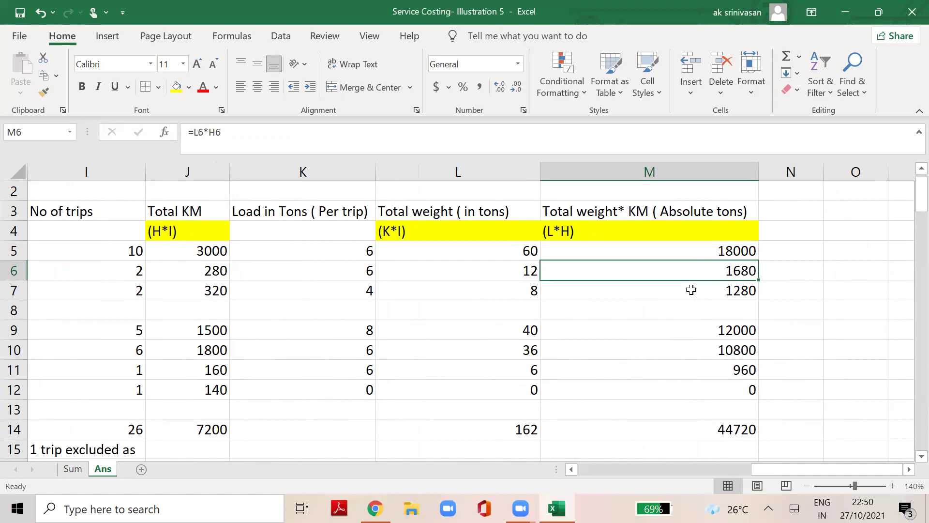
{"action": "key", "text": "Left"}
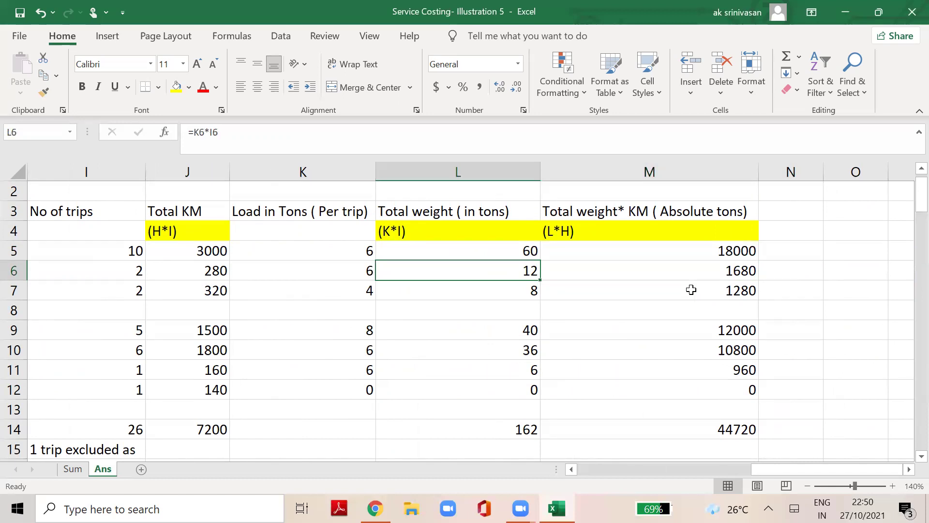
{"action": "key", "text": "Left"}
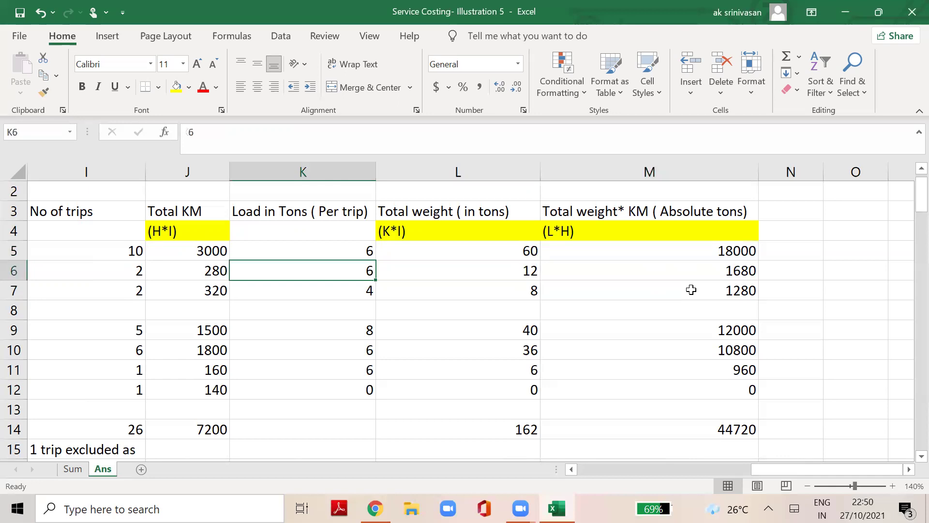
{"action": "key", "text": "Right"}
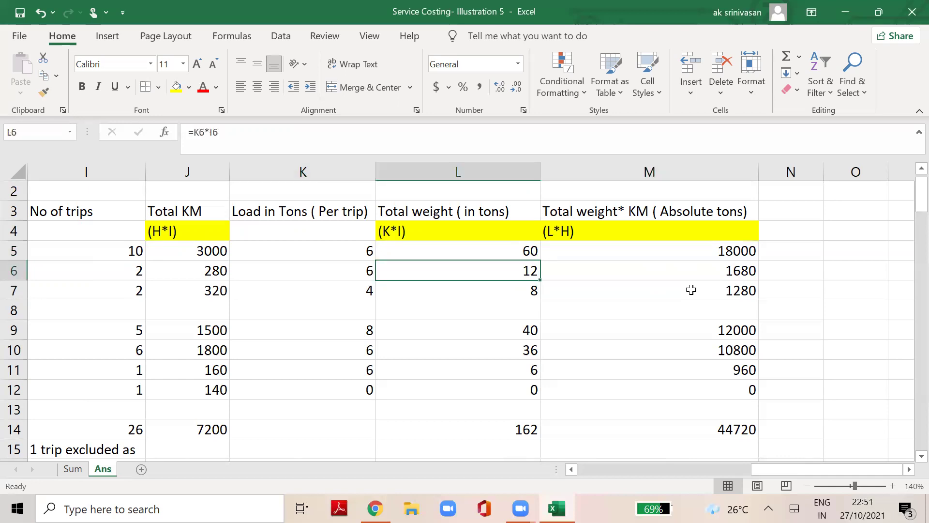
Trace the A to C row from its distance in H6 across to the absolute ton-kilometres in M6.
{"action": "key", "text": "Left"}
{"action": "key", "text": "Left"}
{"action": "key", "text": "Left"}
{"action": "key", "text": "Left"}
{"action": "key", "text": "Left"}
{"action": "key", "text": "Right"}
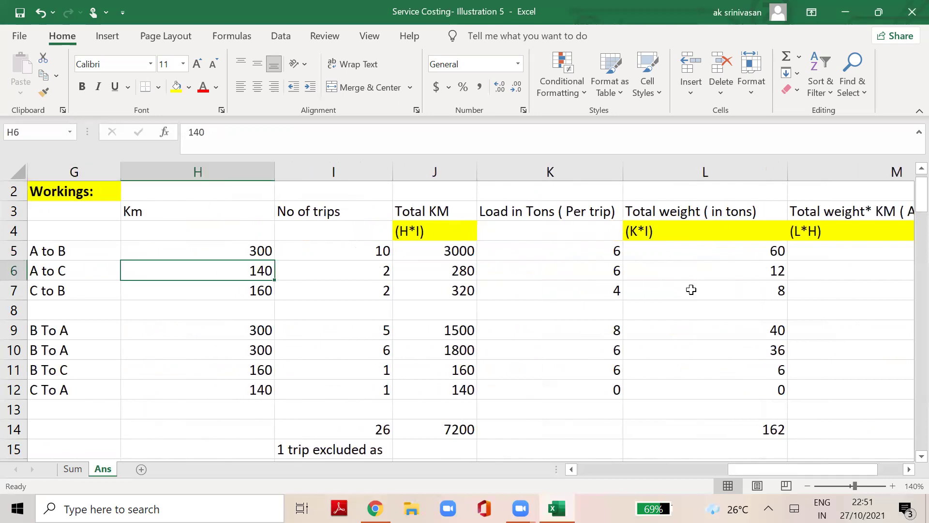
{"action": "key", "text": "Right"}
{"action": "key", "text": "Right"}
{"action": "key", "text": "Right"}
{"action": "key", "text": "Right"}
{"action": "key", "text": "Right"}
{"action": "key", "text": "Right"}
{"action": "key", "text": "Left"}
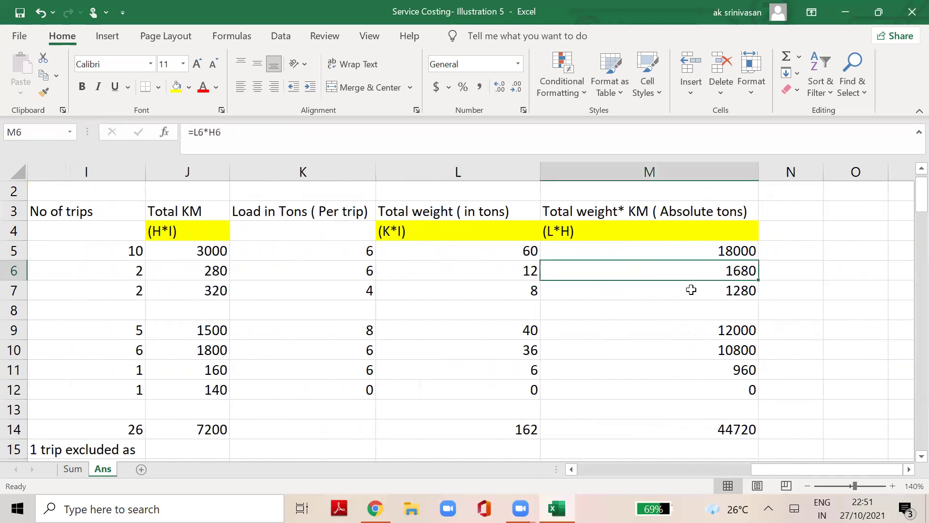
Follow the Total weight* KM (Absolute tons) column from the A to B row down to its total in M14.
{"action": "key", "text": "Up"}
{"action": "key", "text": "Down"}
{"action": "key", "text": "Up"}
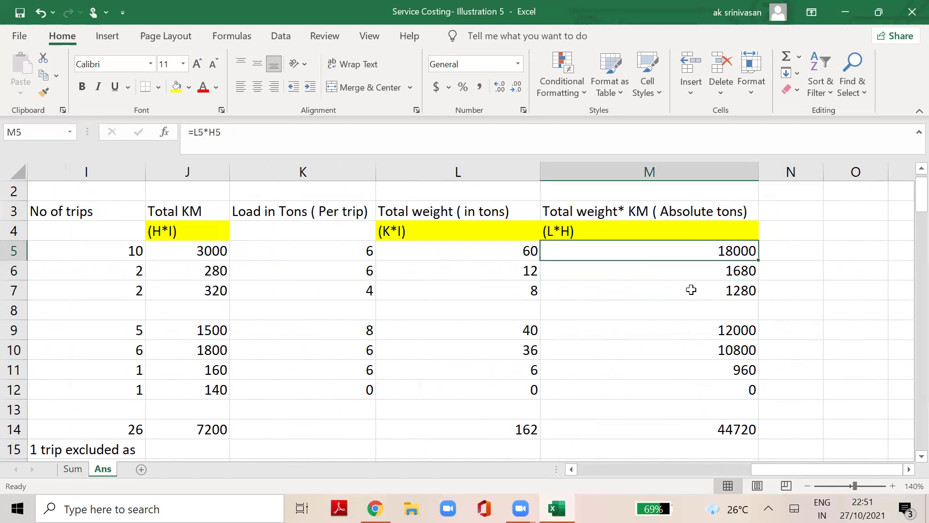
{"action": "key", "text": "Down"}
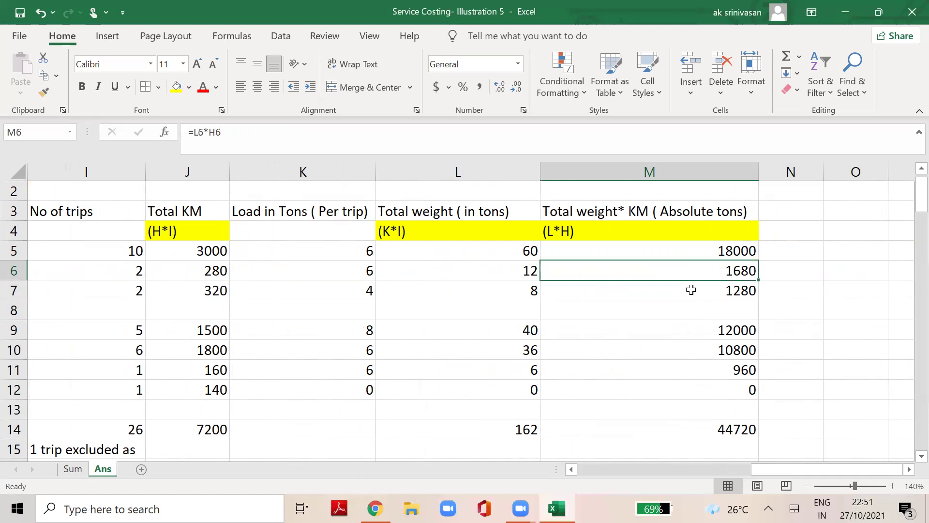
{"action": "key", "text": "Down"}
{"action": "key", "text": "Down"}
{"action": "key", "text": "Down"}
{"action": "key", "text": "Down"}
{"action": "key", "text": "Down"}
{"action": "key", "text": "Down"}
{"action": "key", "text": "Down"}
{"action": "key", "text": "Down"}
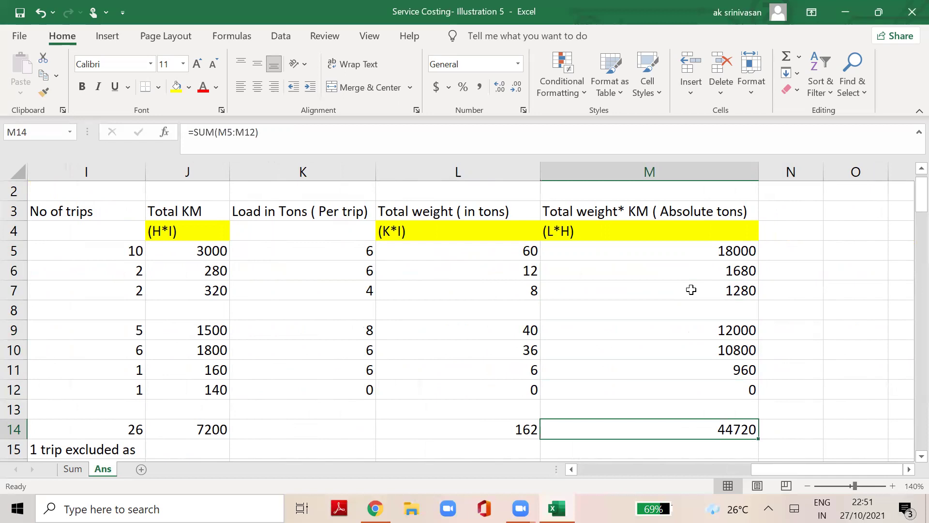
Review the totals in row 14 from the absolute tons back across to the total kilometres and number of trips.
{"action": "key", "text": "Left"}
{"action": "key", "text": "Left"}
{"action": "key", "text": "Left"}
{"action": "key", "text": "Left"}
{"action": "key", "text": "Left"}
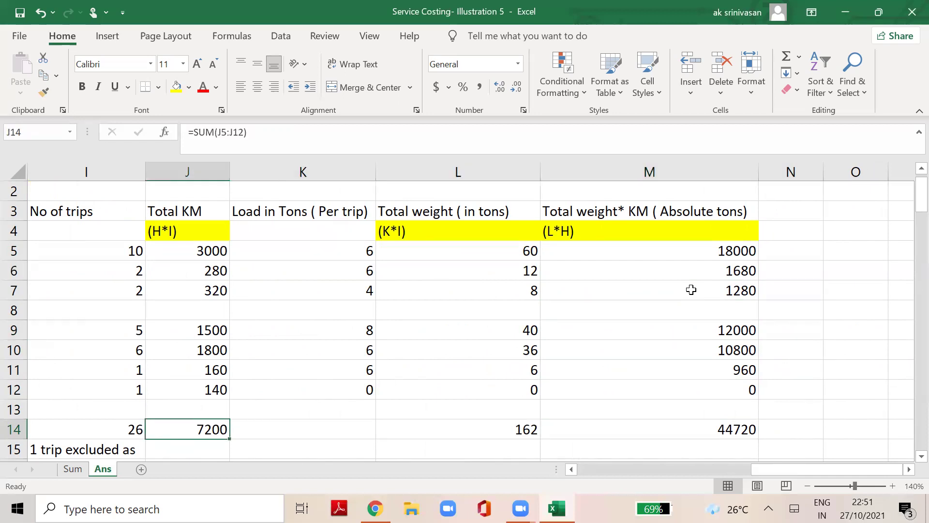
{"action": "key", "text": "Left"}
{"action": "key", "text": "Left"}
{"action": "key", "text": "Left"}
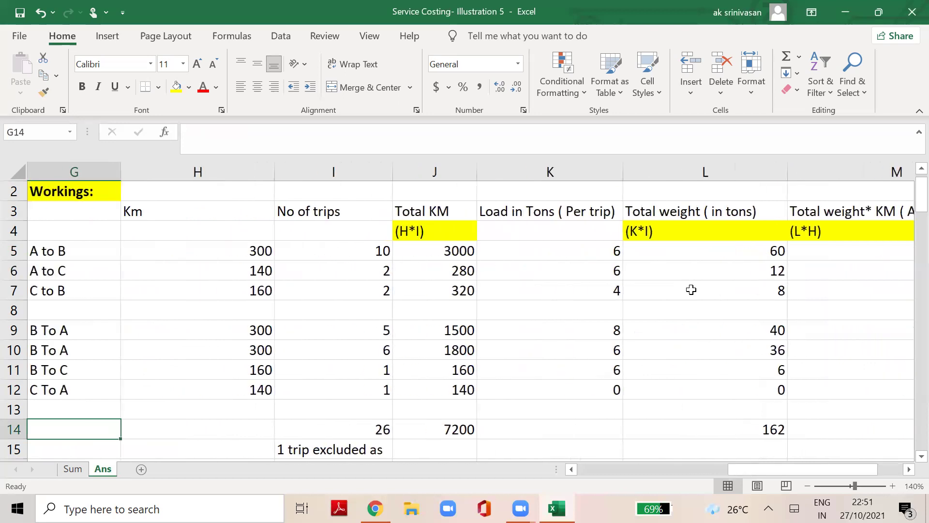
Look over the Average load and Commercial tonnes kms workings below the trip table.
{"action": "key", "text": "Right"}
{"action": "key", "text": "Down"}
{"action": "key", "text": "Down"}
{"action": "key", "text": "Down"}
{"action": "key", "text": "Down"}
{"action": "key", "text": "Down"}
{"action": "key", "text": "Down"}
{"action": "key", "text": "Down"}
{"action": "key", "text": "Down"}
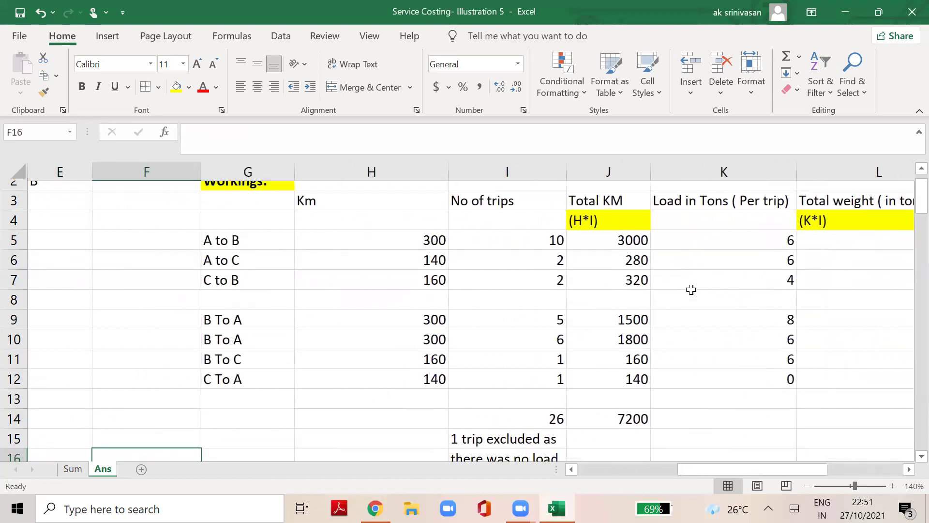
{"action": "key", "text": "Up"}
{"action": "key", "text": "Up"}
{"action": "key", "text": "Up"}
{"action": "key", "text": "Up"}
{"action": "key", "text": "Up"}
{"action": "key", "text": "Up"}
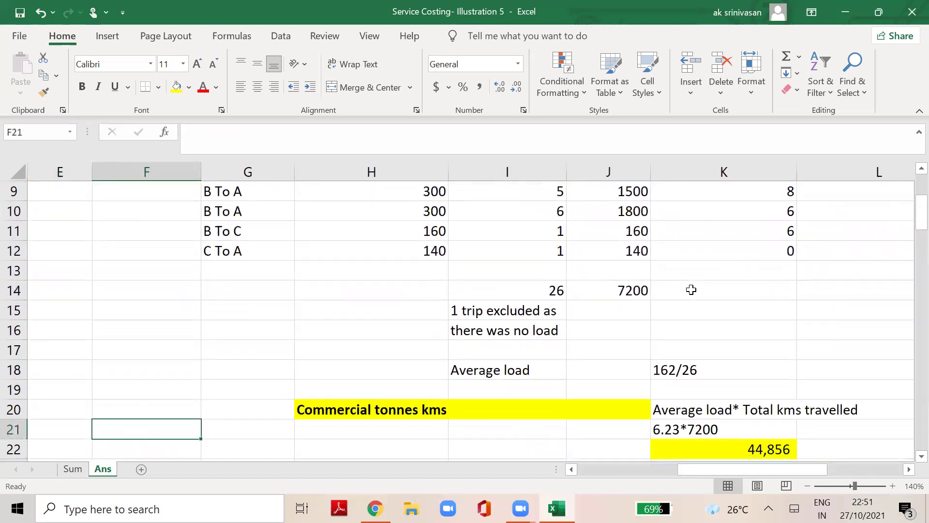
{"action": "key", "text": "Right"}
{"action": "key", "text": "Down"}
{"action": "key", "text": "Down"}
{"action": "key", "text": "Down"}
{"action": "key", "text": "Down"}
{"action": "key", "text": "Down"}
{"action": "key", "text": "Down"}
{"action": "key", "text": "Down"}
{"action": "key", "text": "Down"}
{"action": "key", "text": "Down"}
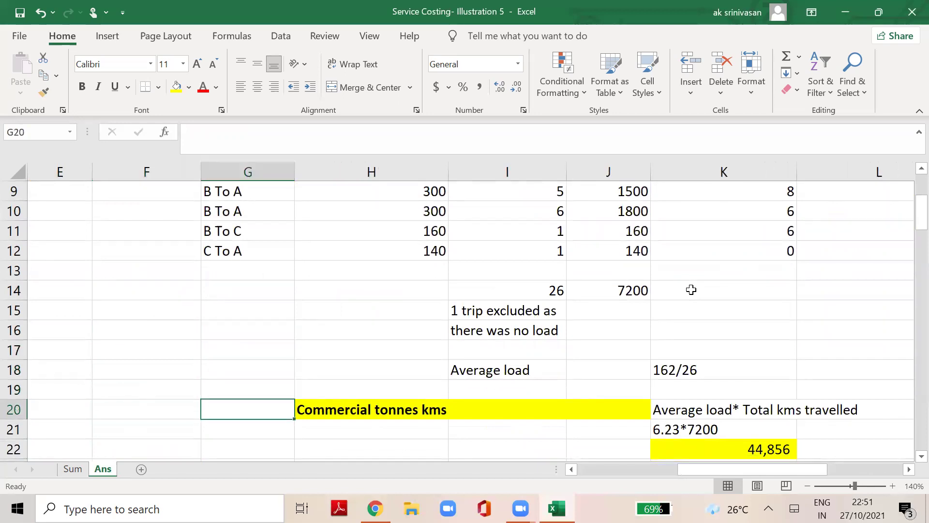
Examine the Absolute tonnes kms definition in K24 and its figure in K25.
{"action": "key", "text": "Right"}
{"action": "key", "text": "Up"}
{"action": "key", "text": "Right"}
{"action": "key", "text": "Right"}
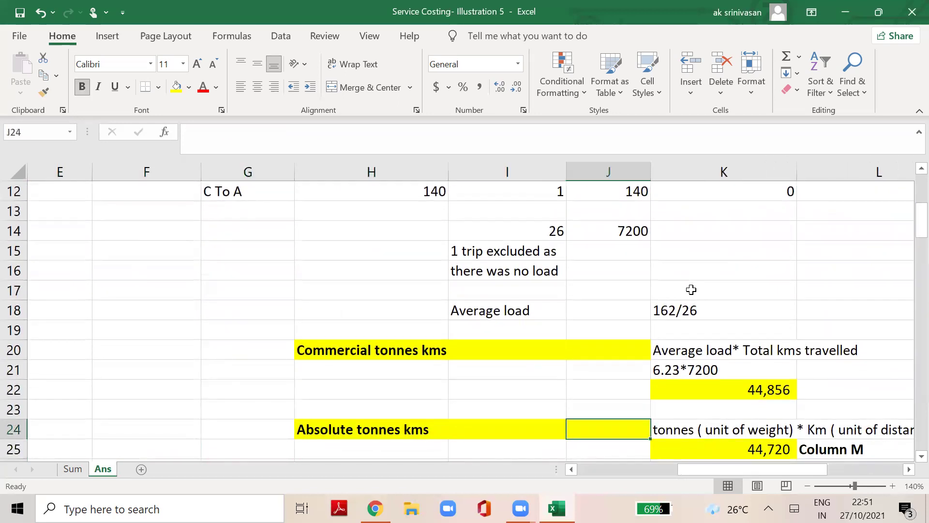
{"action": "key", "text": "Right"}
{"action": "key", "text": "Right"}
{"action": "key", "text": "Left"}
{"action": "key", "text": "Down"}
{"action": "key", "text": "Down"}
{"action": "key", "text": "Up"}
{"action": "key", "text": "Up"}
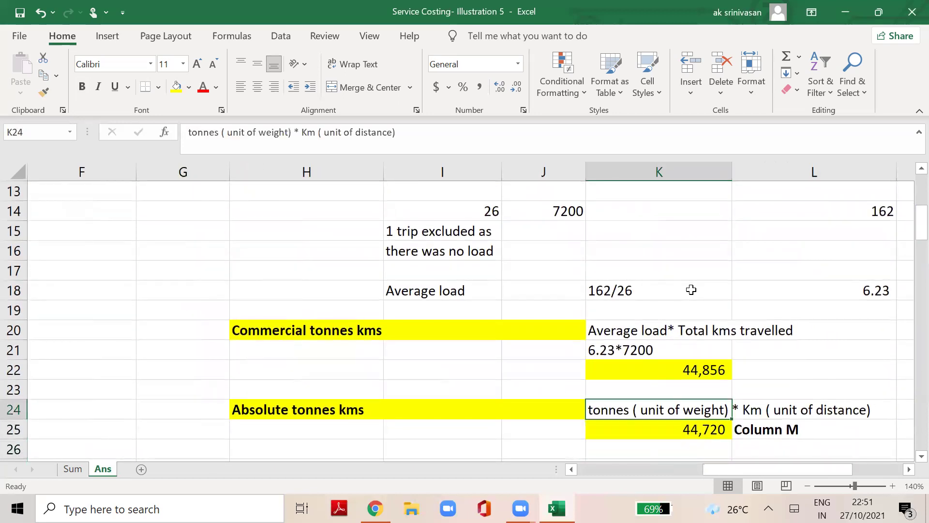
{"action": "key", "text": "Down"}
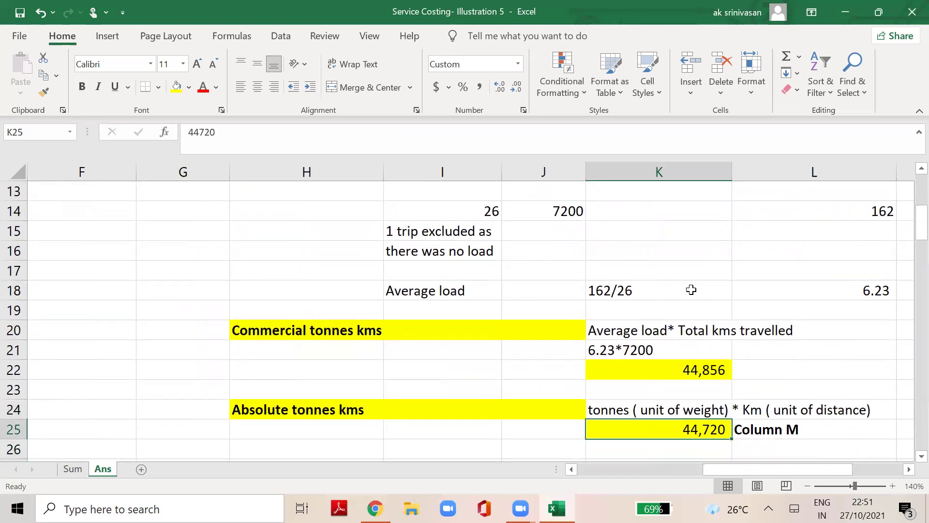
Return to the Total weight* KM (Absolute tons) heading in M3 to identify the source of the absolute tonnes kms.
{"action": "key", "text": "Up"}
{"action": "key", "text": "Up"}
{"action": "key", "text": "Up"}
{"action": "key", "text": "Up"}
{"action": "key", "text": "Up"}
{"action": "key", "text": "Up"}
{"action": "key", "text": "Up"}
{"action": "key", "text": "Up"}
{"action": "key", "text": "Up"}
{"action": "key", "text": "Up"}
{"action": "key", "text": "Up"}
{"action": "key", "text": "Up"}
{"action": "key", "text": "Up"}
{"action": "key", "text": "Up"}
{"action": "key", "text": "Up"}
{"action": "key", "text": "Up"}
{"action": "key", "text": "Up"}
{"action": "key", "text": "Up"}
{"action": "key", "text": "Up"}
{"action": "key", "text": "Up"}
{"action": "key", "text": "Up"}
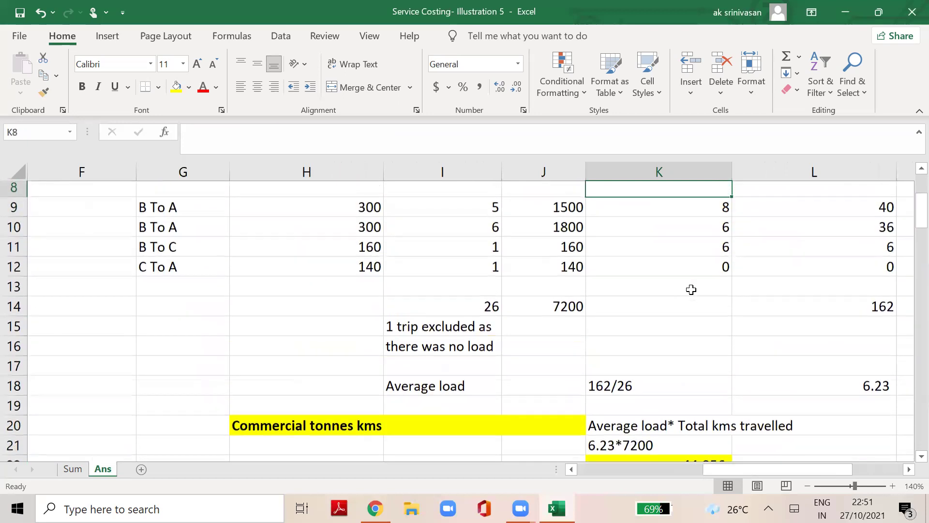
{"action": "key", "text": "Right"}
{"action": "key", "text": "Right"}
{"action": "key", "text": "Right"}
{"action": "key", "text": "Left"}
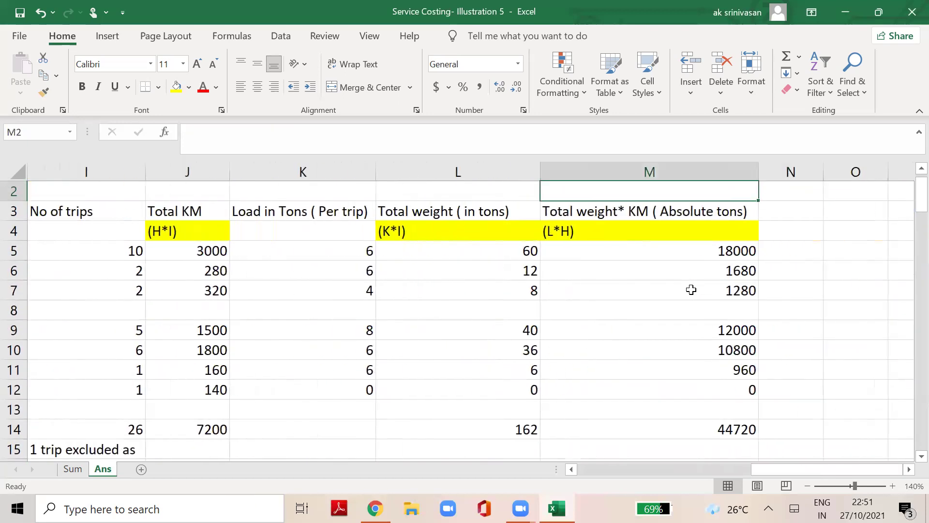
{"action": "key", "text": "Down"}
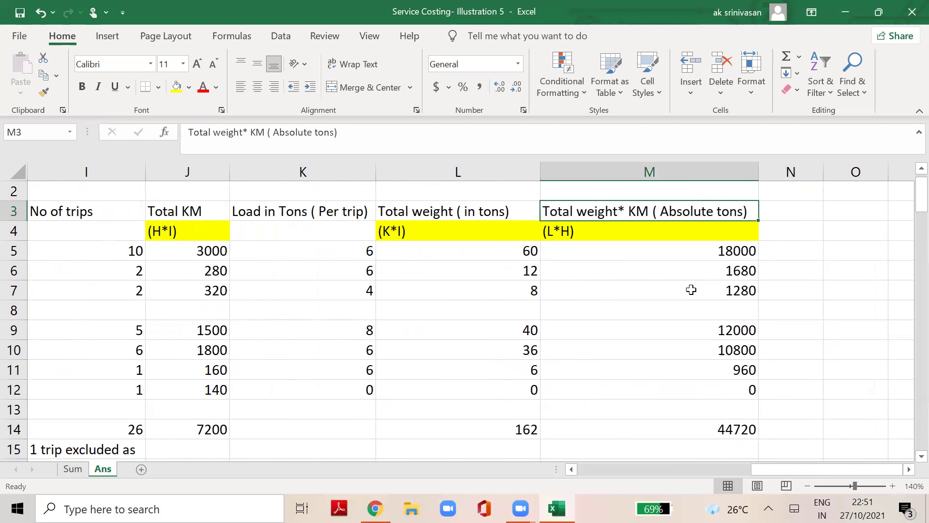
Follow column M down past its total in M14 and compare it with the Absolute tonnes kms figure in K25.
{"action": "key", "text": "Down"}
{"action": "key", "text": "Down"}
{"action": "key", "text": "Down"}
{"action": "key", "text": "Down"}
{"action": "key", "text": "Down"}
{"action": "key", "text": "Down"}
{"action": "key", "text": "Down"}
{"action": "key", "text": "Down"}
{"action": "key", "text": "Down"}
{"action": "key", "text": "Down"}
{"action": "key", "text": "Down"}
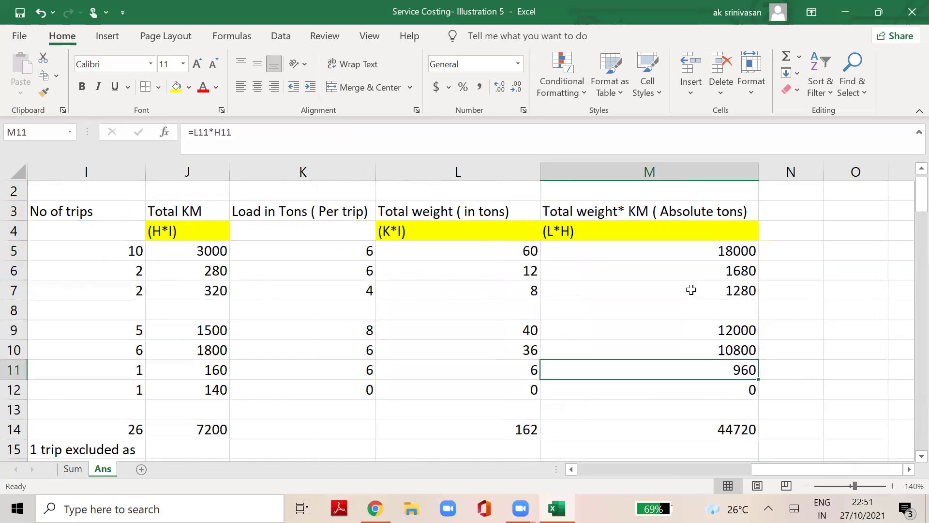
{"action": "key", "text": "Down"}
{"action": "key", "text": "Down"}
{"action": "key", "text": "Down"}
{"action": "key", "text": "Down"}
{"action": "key", "text": "Down"}
{"action": "key", "text": "Down"}
{"action": "key", "text": "Down"}
{"action": "key", "text": "Down"}
{"action": "key", "text": "Down"}
{"action": "key", "text": "Down"}
{"action": "key", "text": "Down"}
{"action": "key", "text": "Down"}
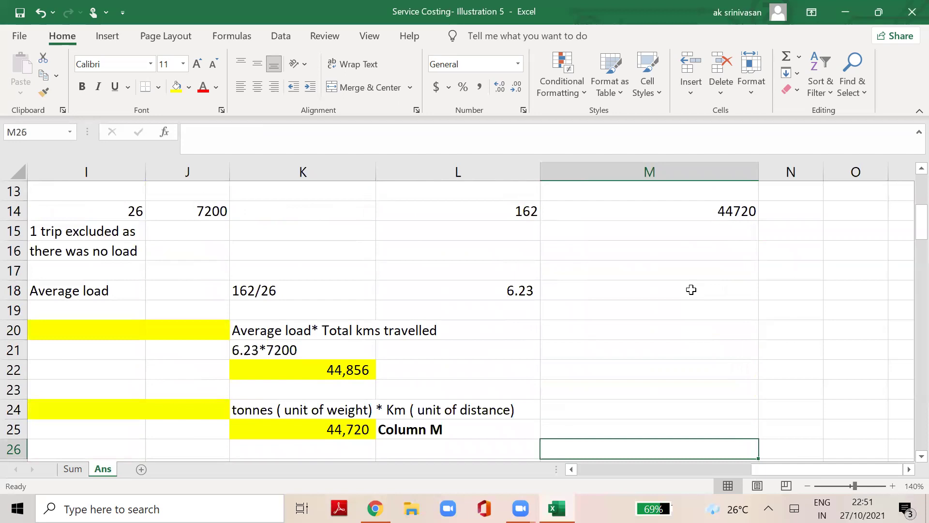
{"action": "key", "text": "Left"}
{"action": "key", "text": "Left"}
{"action": "key", "text": "Up"}
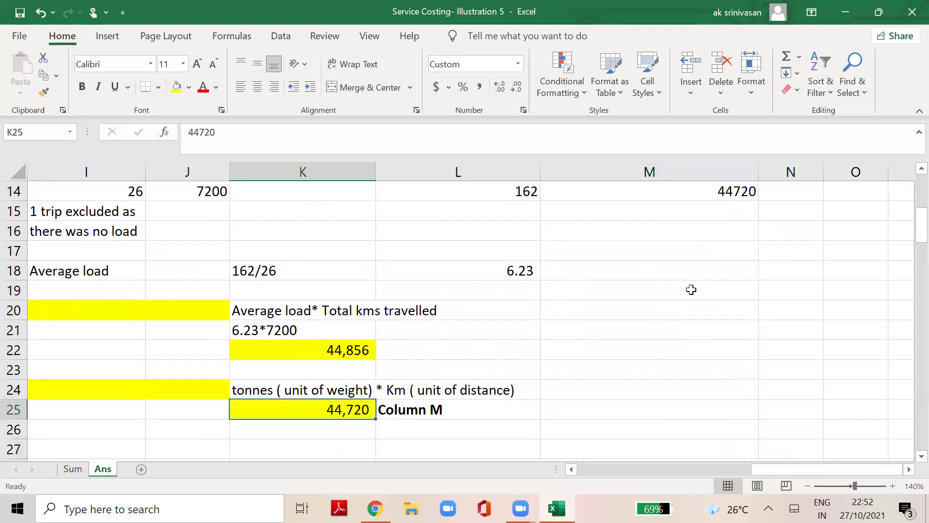
Examine the Commercial tonnes kms heading in H20 and its Average load* Total kms travelled formula in K20.
{"action": "key", "text": "Up"}
{"action": "key", "text": "Left"}
{"action": "key", "text": "Left"}
{"action": "key", "text": "Left"}
{"action": "key", "text": "Left"}
{"action": "key", "text": "Up"}
{"action": "key", "text": "Up"}
{"action": "key", "text": "Up"}
{"action": "key", "text": "Up"}
{"action": "key", "text": "Right"}
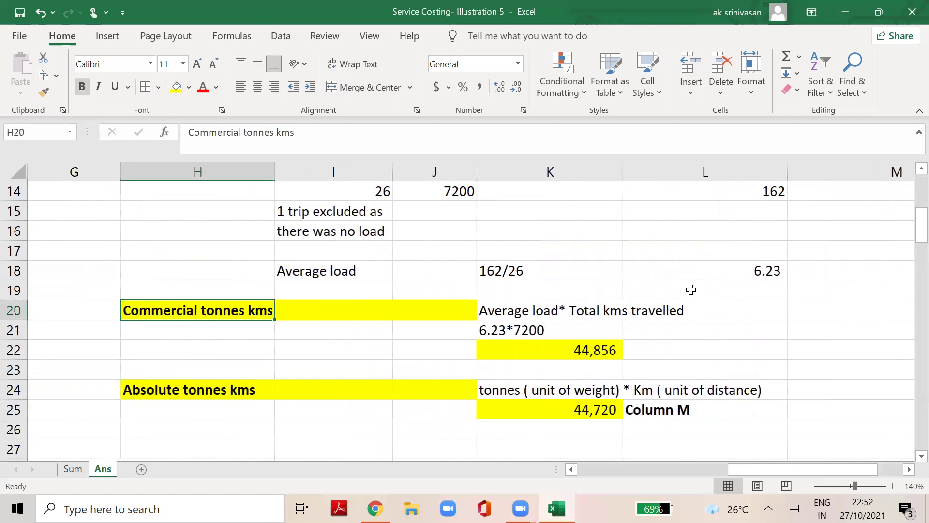
{"action": "key", "text": "Right"}
{"action": "key", "text": "Right"}
{"action": "key", "text": "Right"}
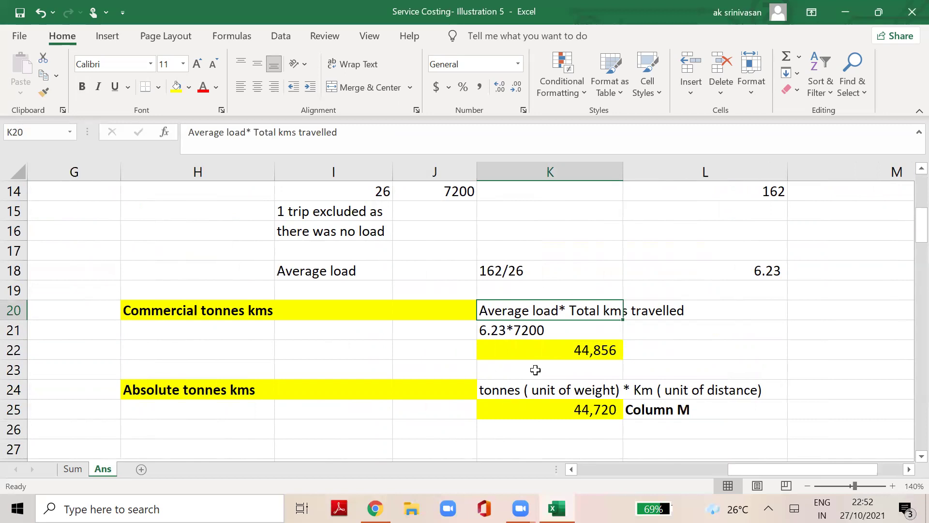
Go back up to the Total KM column and examine its (H*I) basis in J4.
{"action": "left_click", "coordinate": [343, 311]}
{"action": "key", "text": "Up"}
{"action": "key", "text": "Up"}
{"action": "key", "text": "Up"}
{"action": "key", "text": "Up"}
{"action": "key", "text": "Up"}
{"action": "key", "text": "Up"}
{"action": "key", "text": "Up"}
{"action": "key", "text": "Up"}
{"action": "key", "text": "Up"}
{"action": "key", "text": "Up"}
{"action": "key", "text": "Up"}
{"action": "key", "text": "Up"}
{"action": "key", "text": "Up"}
{"action": "key", "text": "Up"}
{"action": "key", "text": "Up"}
{"action": "key", "text": "Up"}
{"action": "key", "text": "Right"}
{"action": "key", "text": "Up"}
{"action": "key", "text": "Up"}
{"action": "key", "text": "Down"}
{"action": "key", "text": "Down"}
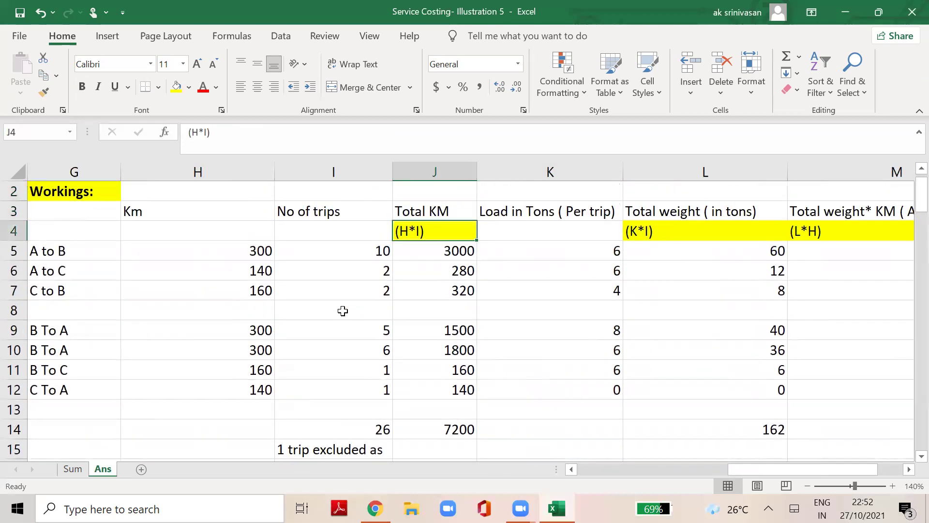
Trace how Km times No of trips gives Total KM for the A to B, A to C and C to B routes.
{"action": "key", "text": "Down"}
{"action": "key", "text": "Left"}
{"action": "key", "text": "Left"}
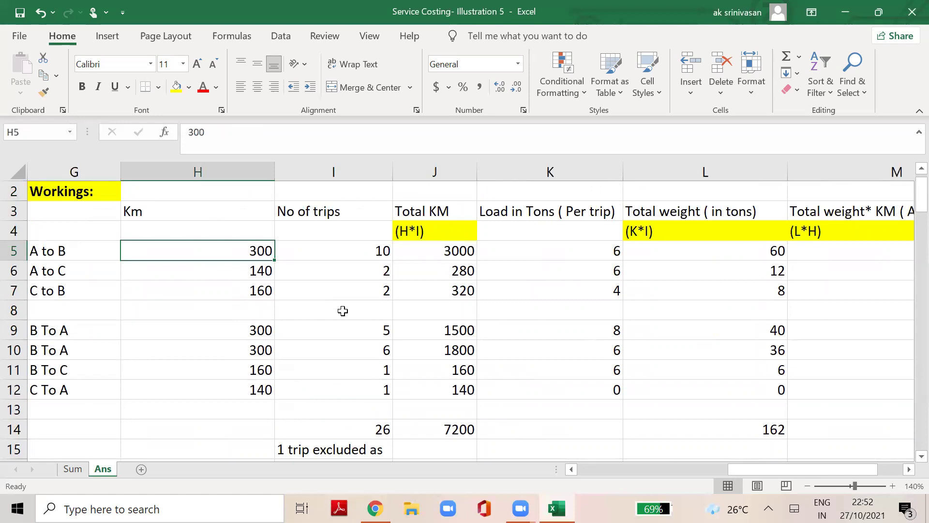
{"action": "key", "text": "Right"}
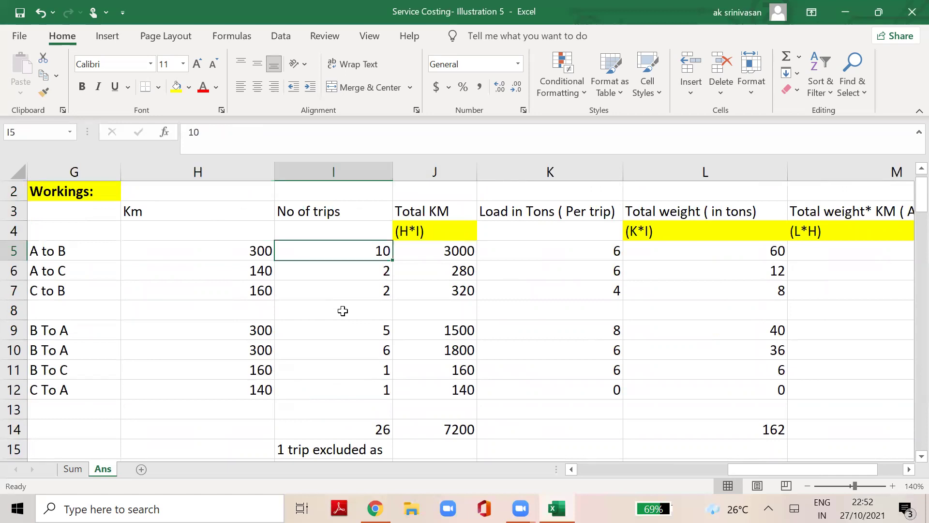
{"action": "key", "text": "Right"}
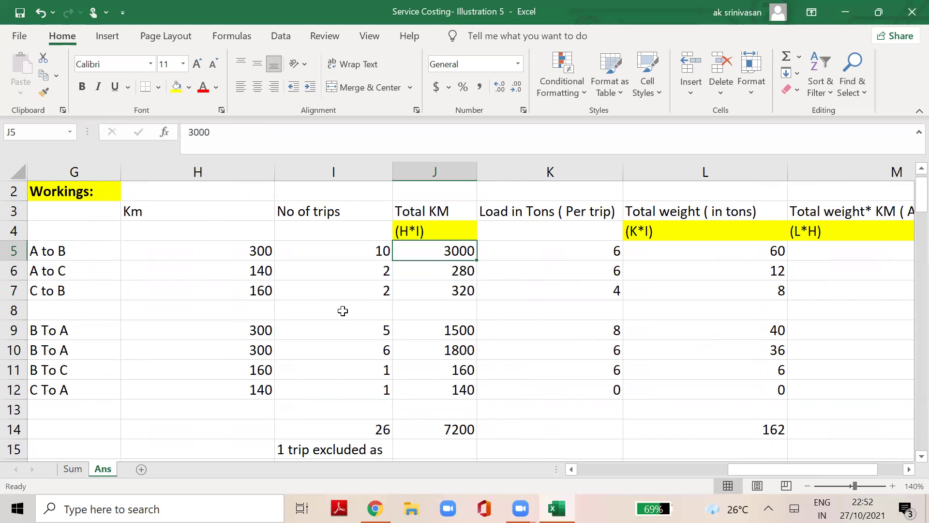
{"action": "key", "text": "Left"}
{"action": "key", "text": "Left"}
{"action": "key", "text": "Down"}
{"action": "key", "text": "Right"}
{"action": "key", "text": "Right"}
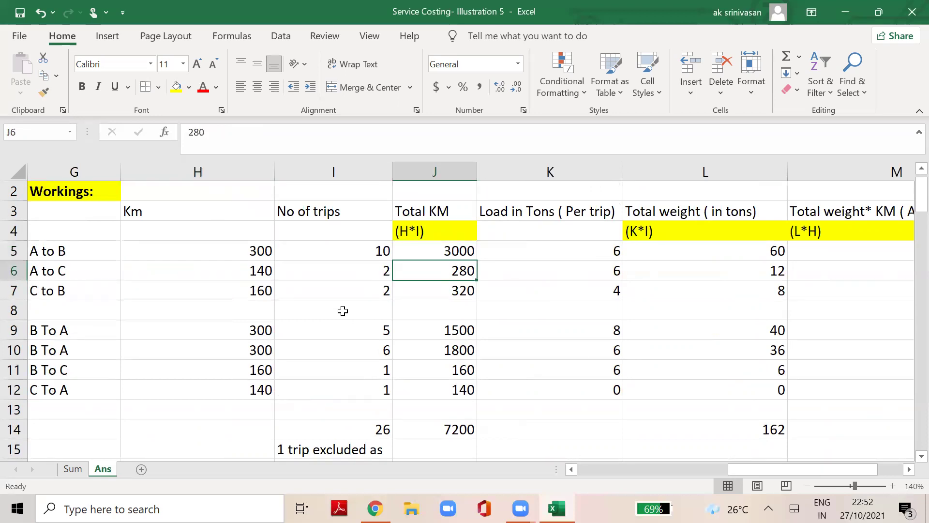
{"action": "key", "text": "Down"}
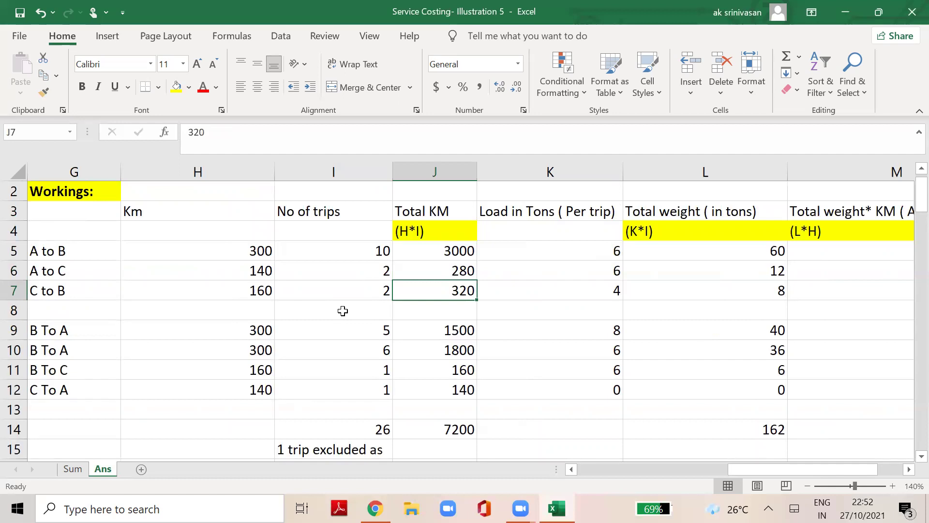
Follow the Total KM column down to its sum in J14.
{"action": "key", "text": "Down"}
{"action": "key", "text": "Down"}
{"action": "key", "text": "Down"}
{"action": "key", "text": "Down"}
{"action": "key", "text": "Down"}
{"action": "key", "text": "Down"}
{"action": "key", "text": "Down"}
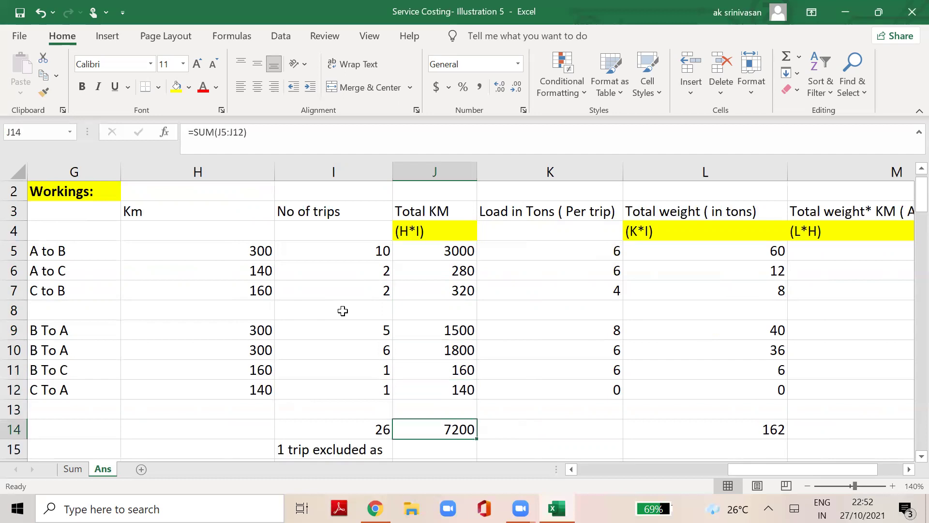
Examine the Commercial tonnes kms working in K21 against its Average load* Total kms travelled formula in K20.
{"action": "key", "text": "Down"}
{"action": "key", "text": "Down"}
{"action": "key", "text": "Down"}
{"action": "key", "text": "Down"}
{"action": "key", "text": "Down"}
{"action": "key", "text": "Down"}
{"action": "key", "text": "Down"}
{"action": "key", "text": "Down"}
{"action": "key", "text": "Down"}
{"action": "key", "text": "Down"}
{"action": "key", "text": "Down"}
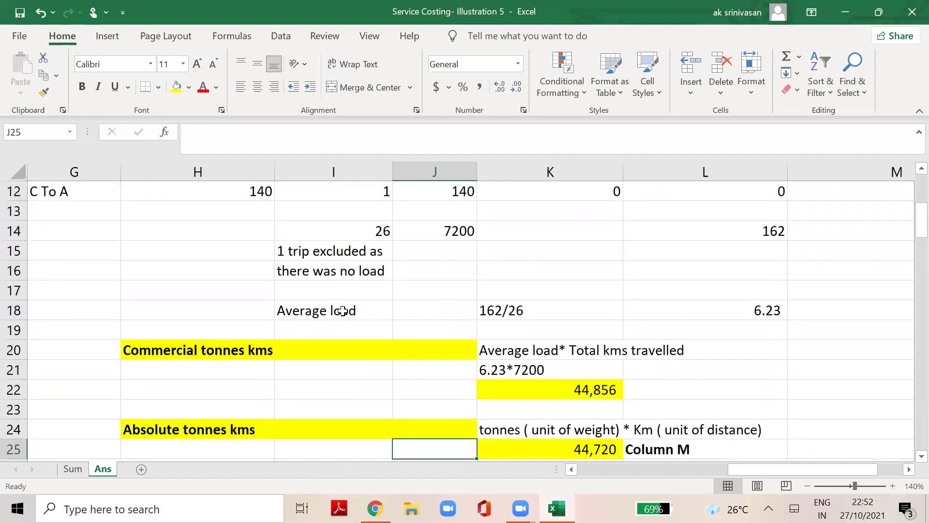
{"action": "left_click", "coordinate": [540, 372]}
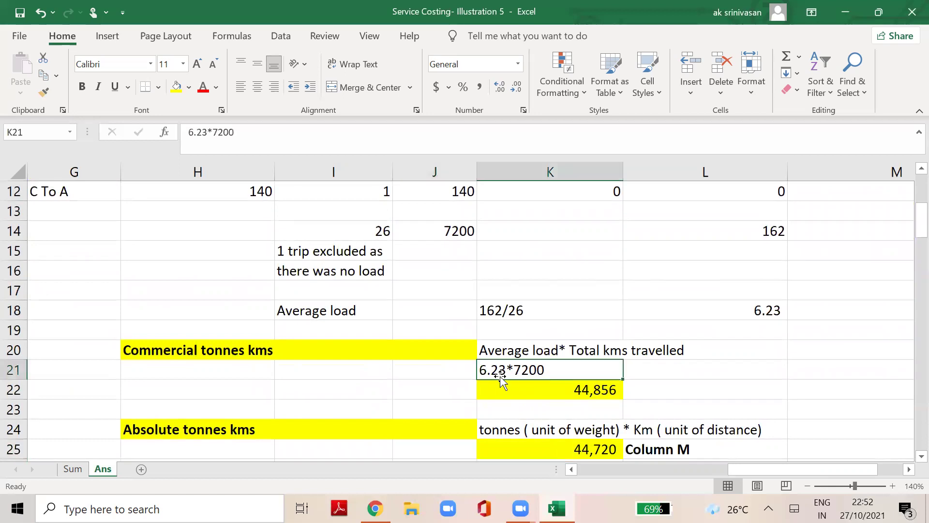
{"action": "left_click", "coordinate": [496, 354]}
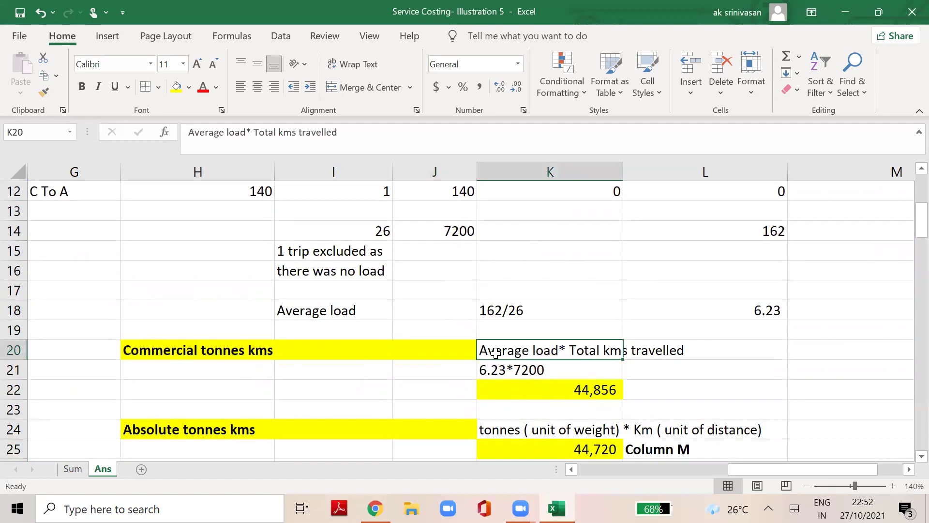
Go to the Total weight (in tons) heading in L3 and examine its (K*I) basis and the formula in L5.
{"action": "left_click", "coordinate": [317, 324]}
{"action": "key", "text": "Up"}
{"action": "key", "text": "Up"}
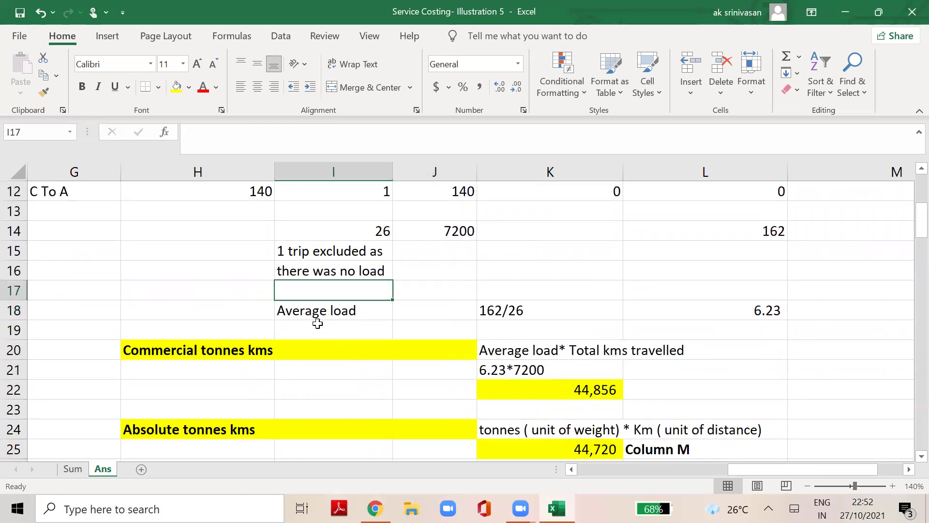
{"action": "key", "text": "Right"}
{"action": "key", "text": "Right"}
{"action": "key", "text": "Right"}
{"action": "key", "text": "Right"}
{"action": "key", "text": "Up"}
{"action": "key", "text": "Left"}
{"action": "key", "text": "Up"}
{"action": "key", "text": "Up"}
{"action": "key", "text": "Up"}
{"action": "key", "text": "Up"}
{"action": "key", "text": "Up"}
{"action": "key", "text": "Up"}
{"action": "key", "text": "Up"}
{"action": "key", "text": "Up"}
{"action": "key", "text": "Up"}
{"action": "key", "text": "Up"}
{"action": "key", "text": "Up"}
{"action": "key", "text": "Up"}
{"action": "key", "text": "Up"}
{"action": "key", "text": "Up"}
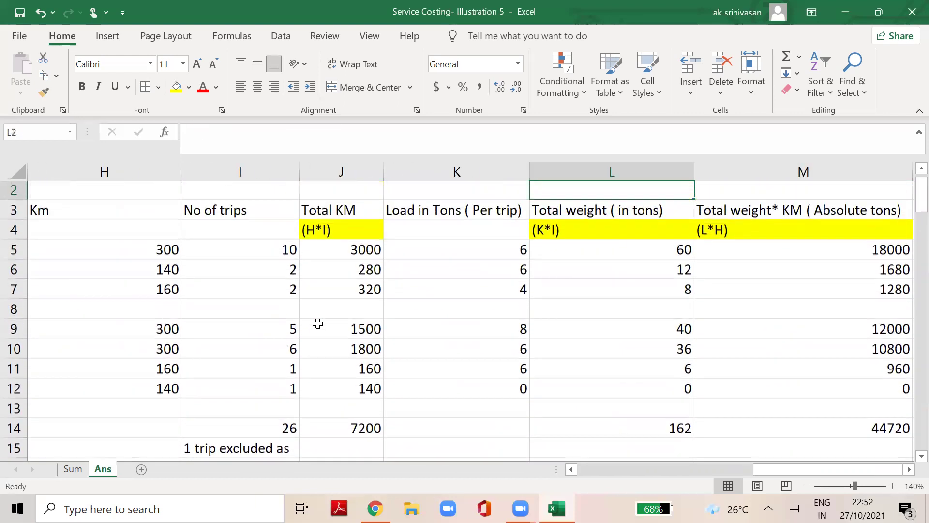
{"action": "key", "text": "Down"}
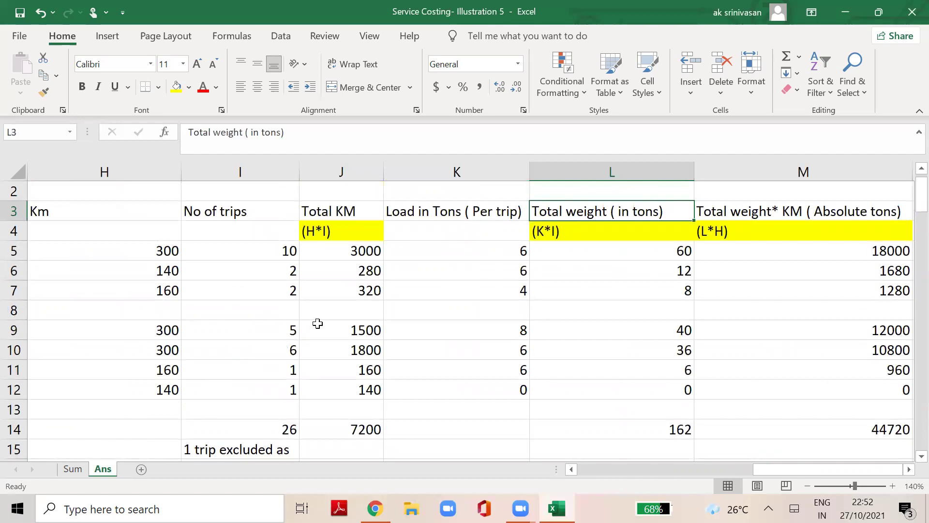
{"action": "key", "text": "Down"}
{"action": "key", "text": "Down"}
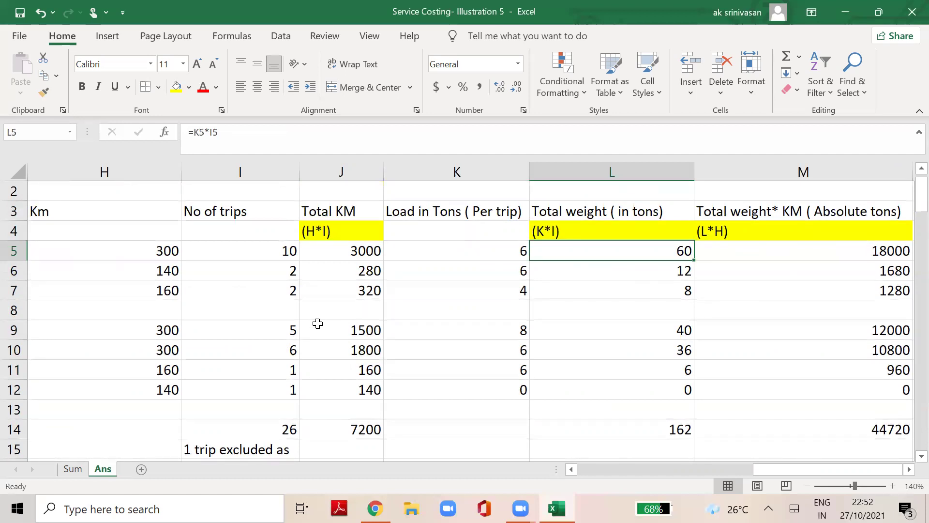
Trace the A to B load per trip and number of trips into Total weight, and follow column L past its total in L14.
{"action": "key", "text": "Left"}
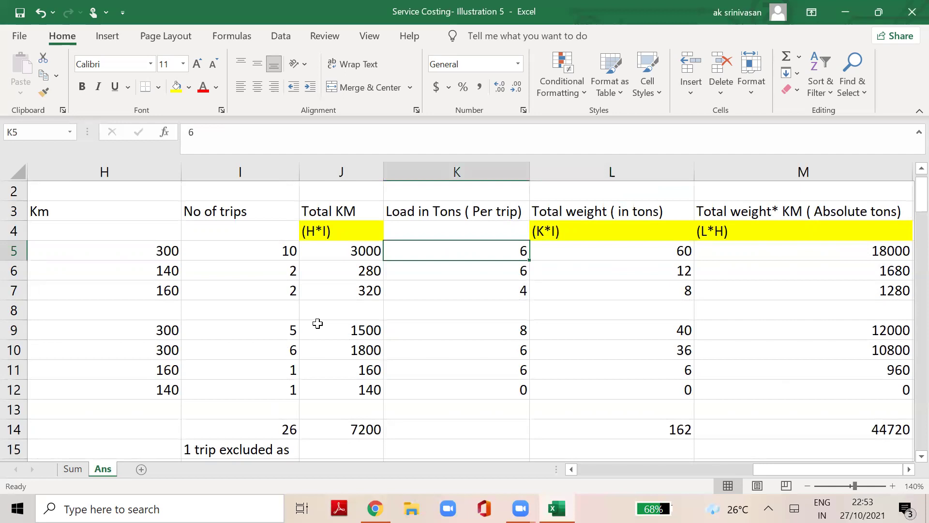
{"action": "key", "text": "Left"}
{"action": "key", "text": "Left"}
{"action": "key", "text": "Right"}
{"action": "key", "text": "Right"}
{"action": "key", "text": "Right"}
{"action": "key", "text": "Down"}
{"action": "key", "text": "Down"}
{"action": "key", "text": "Down"}
{"action": "key", "text": "Down"}
{"action": "key", "text": "Down"}
{"action": "key", "text": "Down"}
{"action": "key", "text": "Down"}
{"action": "key", "text": "Down"}
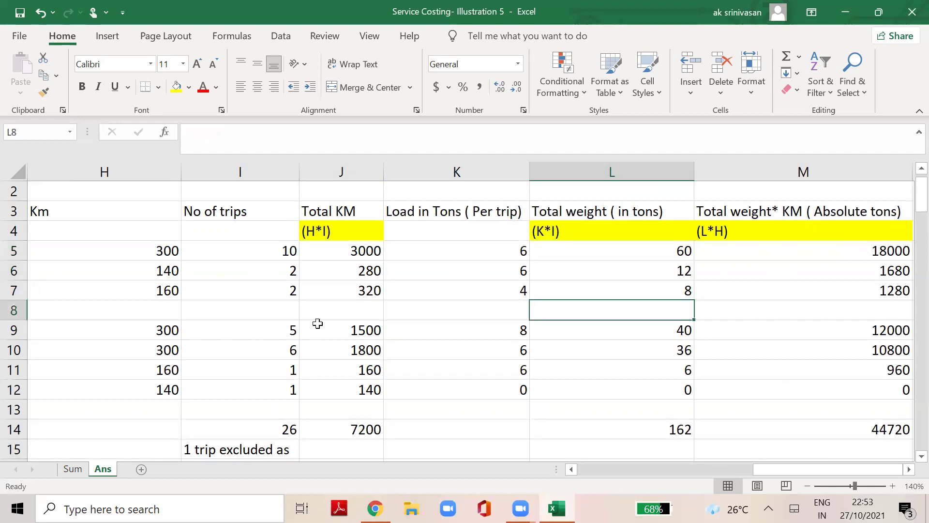
{"action": "key", "text": "Down"}
{"action": "key", "text": "Down"}
{"action": "key", "text": "Down"}
{"action": "key", "text": "Down"}
{"action": "key", "text": "Down"}
{"action": "key", "text": "Down"}
{"action": "key", "text": "Down"}
{"action": "key", "text": "Down"}
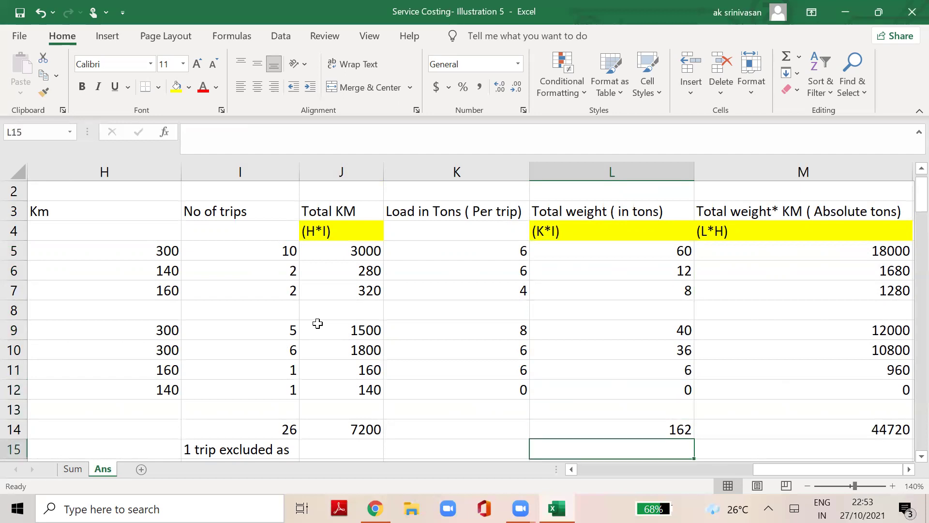
Examine the Average load row 18 above the Commercial tonnes kms working.
{"action": "key", "text": "Left"}
{"action": "key", "text": "Left"}
{"action": "key", "text": "Up"}
{"action": "key", "text": "Up"}
{"action": "key", "text": "Up"}
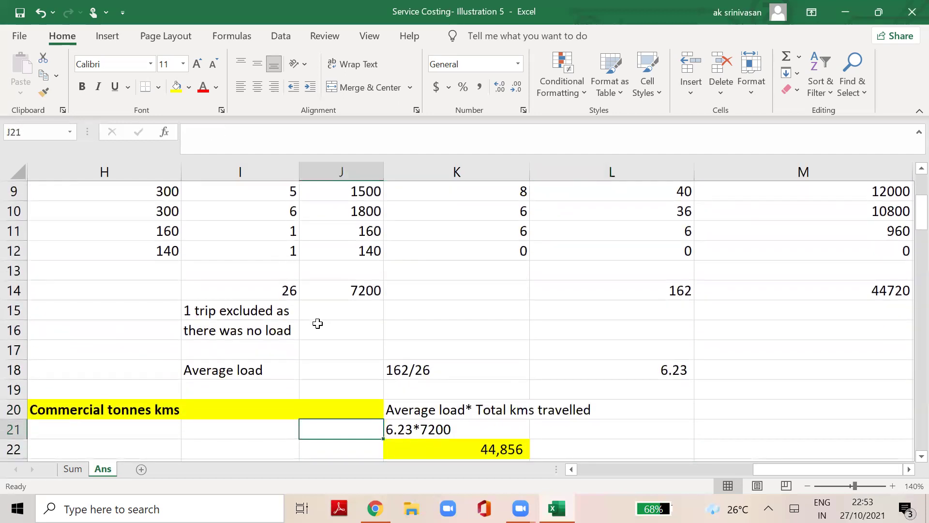
{"action": "key", "text": "Up"}
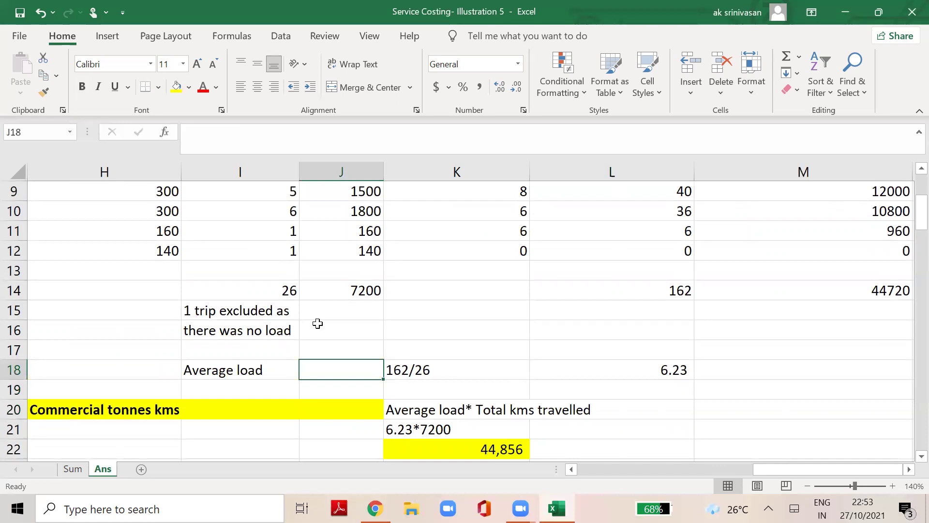
Compare No of trips with Load in Tons (Per trip) for the outbound routes in rows 5 to 7.
{"action": "key", "text": "Left"}
{"action": "key", "text": "Up"}
{"action": "key", "text": "Up"}
{"action": "key", "text": "Up"}
{"action": "key", "text": "Up"}
{"action": "key", "text": "Up"}
{"action": "key", "text": "Up"}
{"action": "key", "text": "Up"}
{"action": "key", "text": "Up"}
{"action": "key", "text": "Up"}
{"action": "key", "text": "Up"}
{"action": "key", "text": "Up"}
{"action": "key", "text": "Up"}
{"action": "key", "text": "Up"}
{"action": "key", "text": "Up"}
{"action": "key", "text": "Up"}
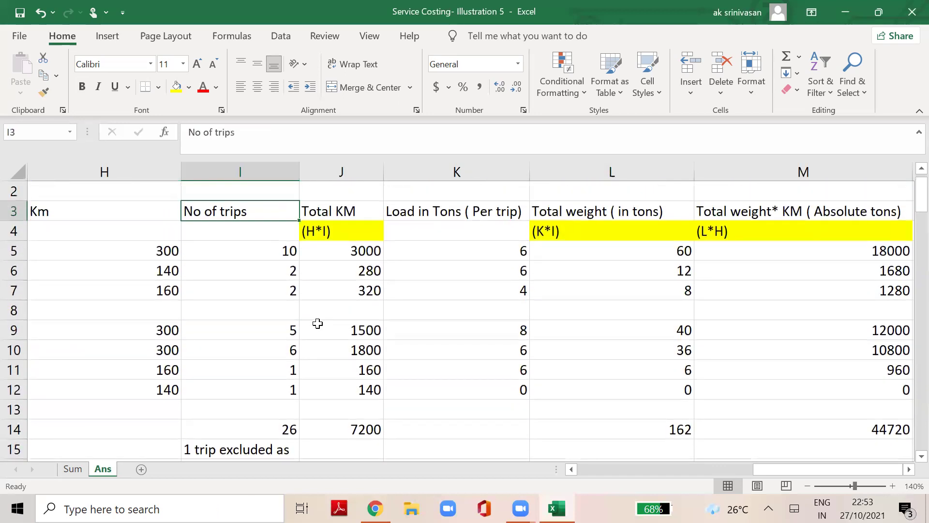
{"action": "left_click", "coordinate": [280, 252]}
{"action": "left_click", "coordinate": [524, 253]}
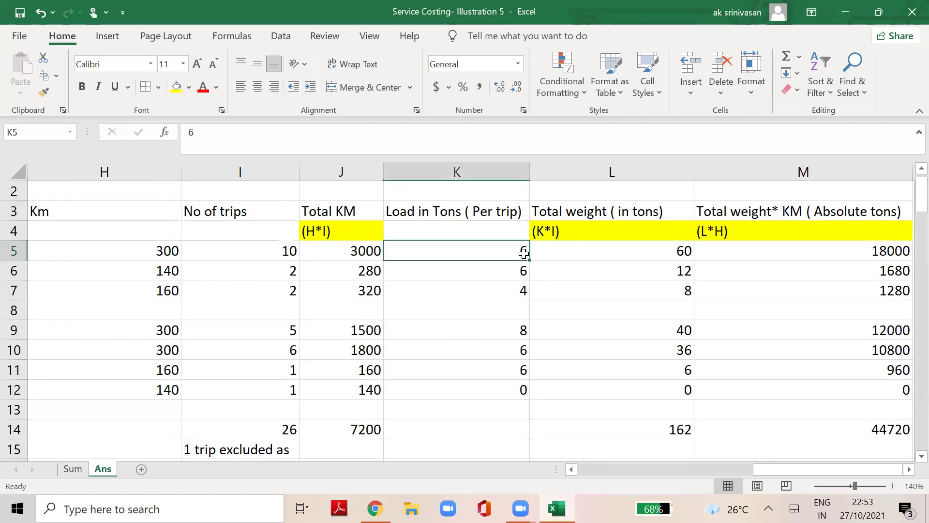
{"action": "left_click", "coordinate": [283, 270]}
{"action": "left_click", "coordinate": [514, 272]}
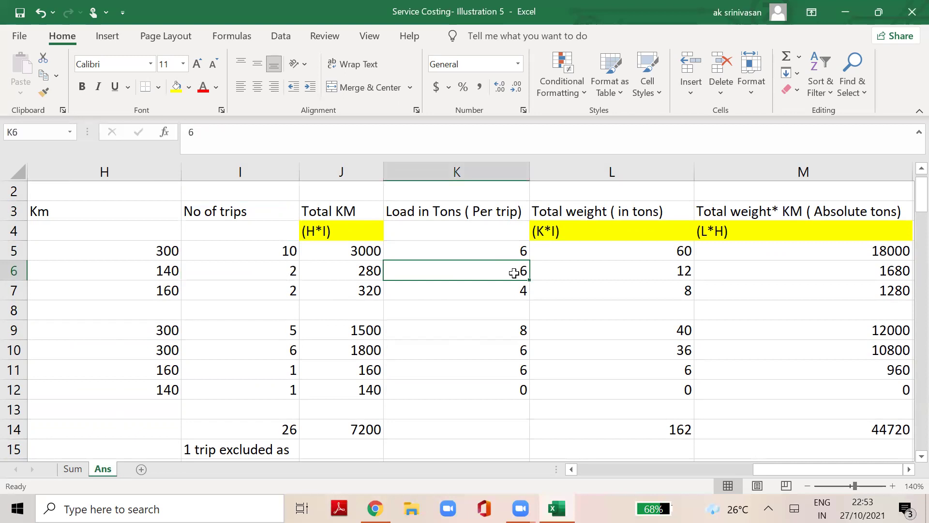
{"action": "left_click", "coordinate": [293, 294]}
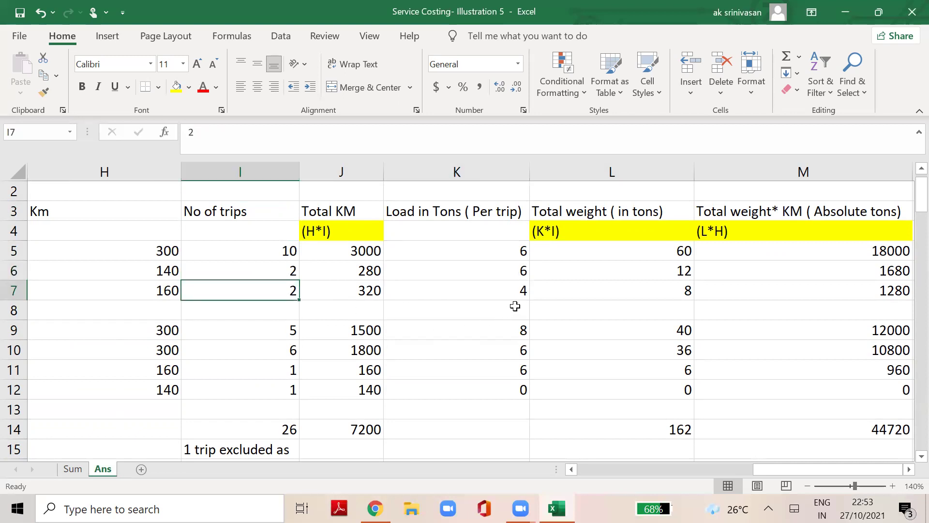
{"action": "left_click", "coordinate": [526, 291]}
Compare No of trips with Load in Tons (Per trip) for the return routes in rows 9 to 12.
{"action": "left_click", "coordinate": [292, 333]}
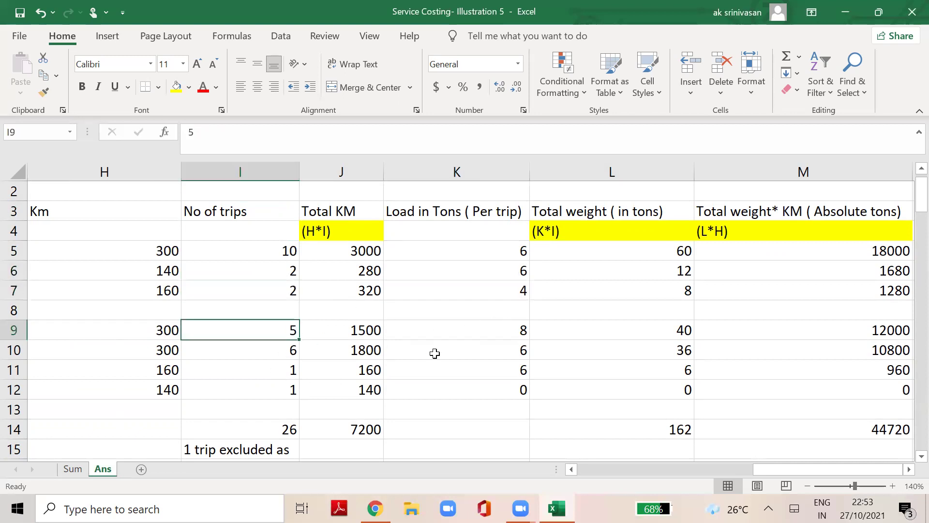
{"action": "left_click", "coordinate": [519, 333]}
{"action": "left_click", "coordinate": [290, 353]}
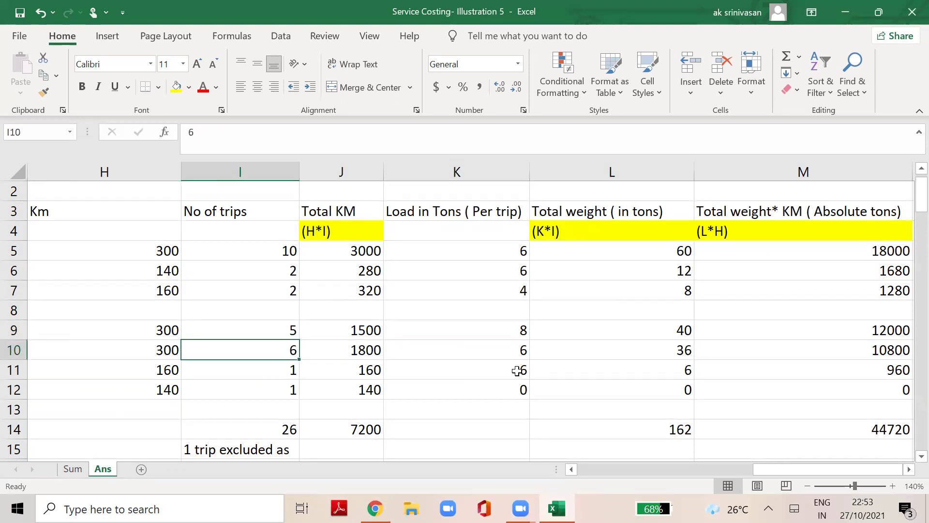
{"action": "left_click", "coordinate": [521, 354]}
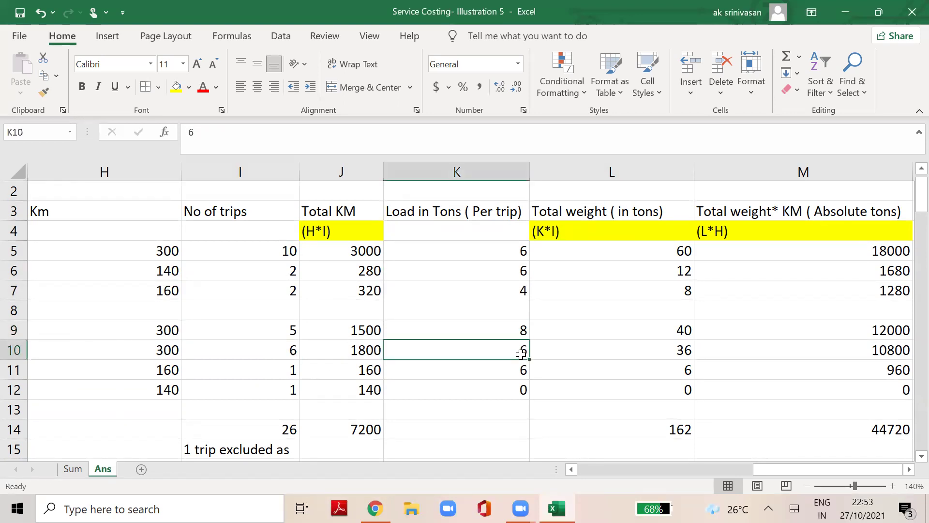
{"action": "left_click", "coordinate": [293, 371]}
{"action": "left_click", "coordinate": [516, 374]}
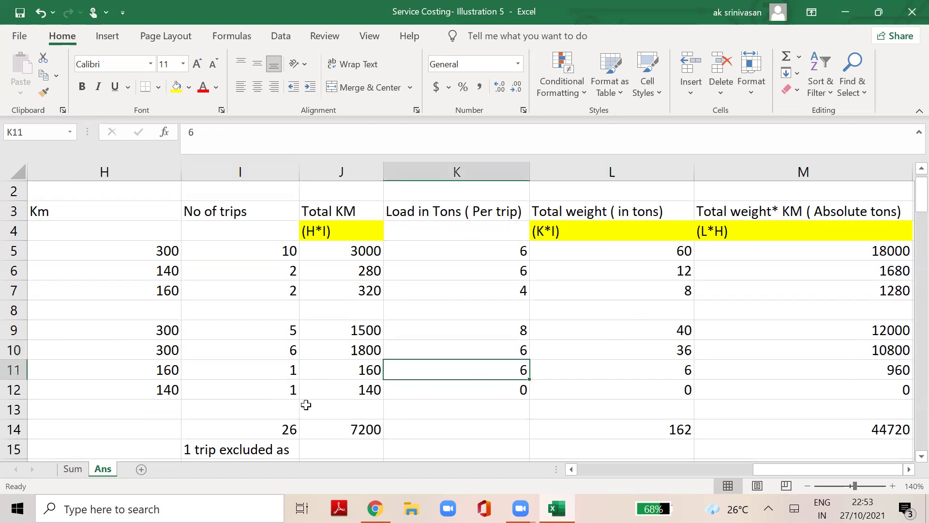
{"action": "left_click", "coordinate": [286, 390]}
{"action": "left_click", "coordinate": [525, 391]}
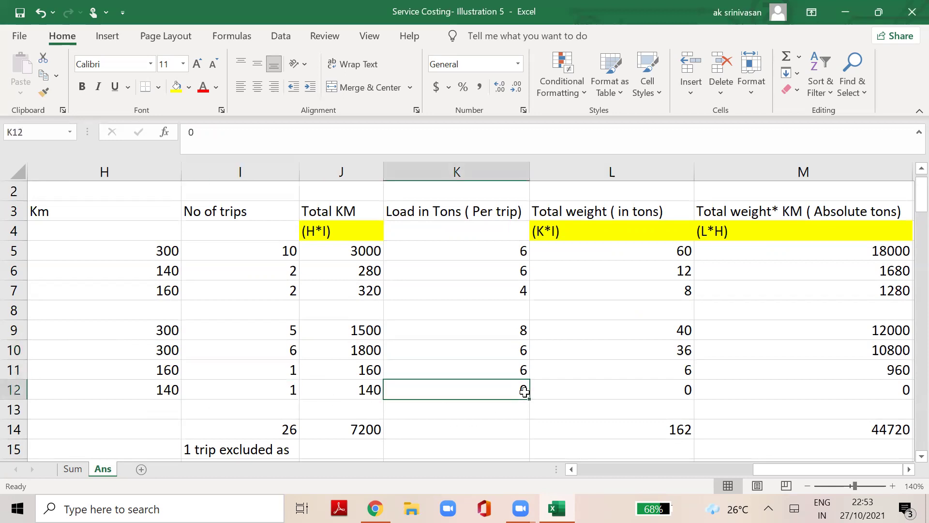
{"action": "left_click", "coordinate": [291, 391]}
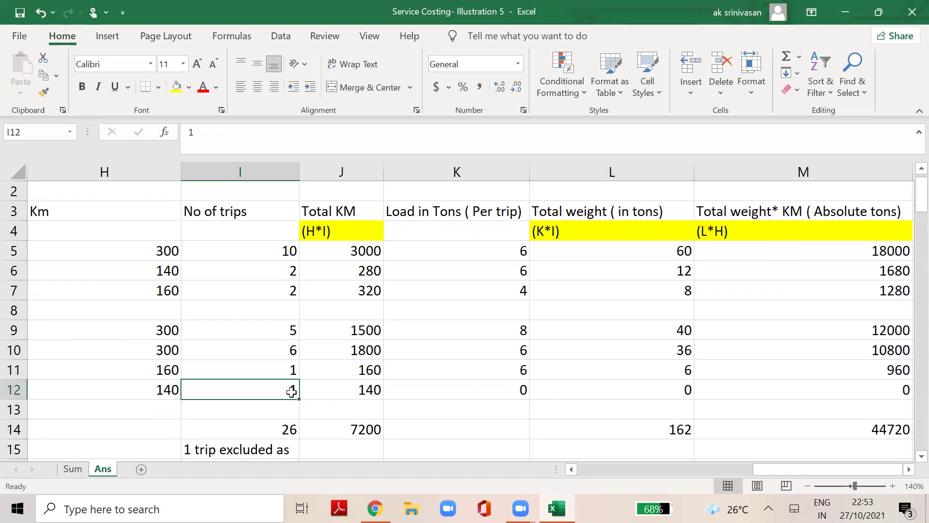
Select I5:I11 to check the sum of the loaded trips, and read the excluded-trip note in I15 and I16.
{"action": "left_click_drag", "start_coordinate": [284, 251], "coordinate": [292, 366]}
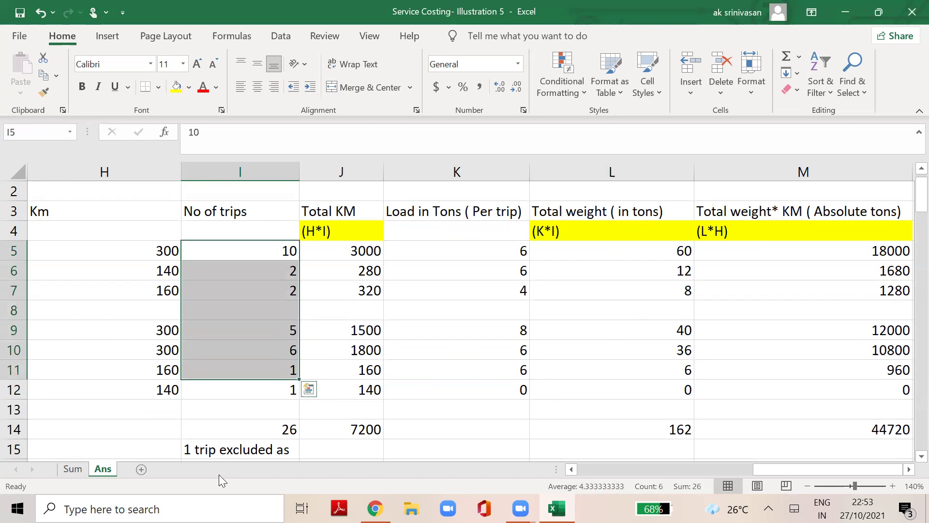
{"action": "left_click", "coordinate": [212, 451]}
{"action": "key", "text": "Down"}
{"action": "key", "text": "Down"}
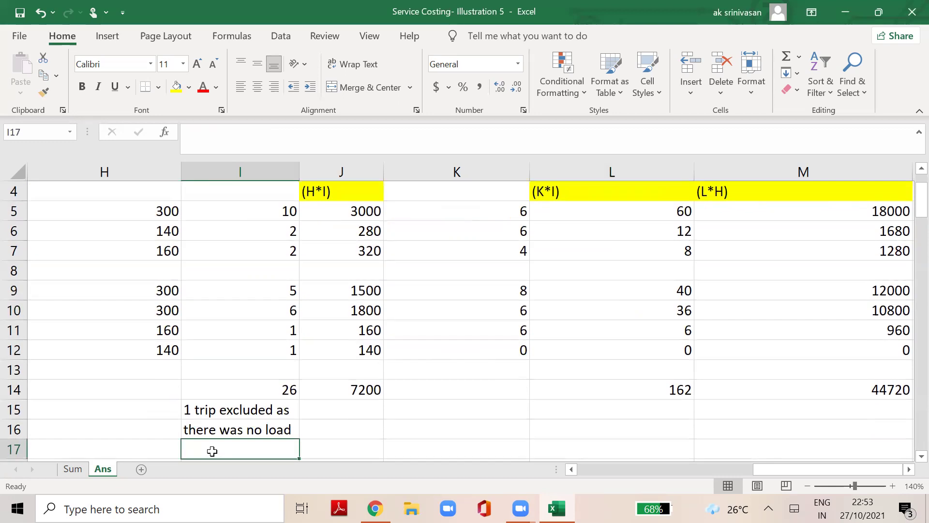
Label the average load working by entering L/I in K17, above the 162/26 calculation.
{"action": "key", "text": "Down"}
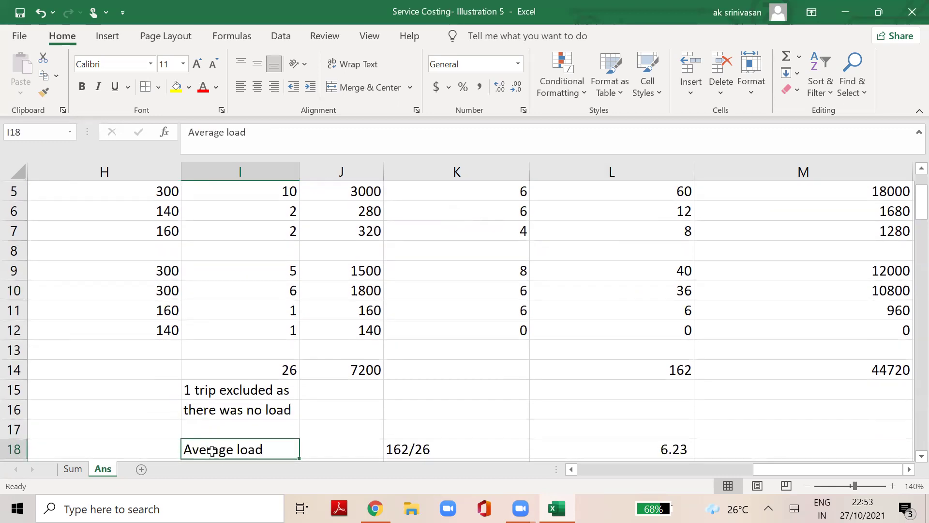
{"action": "key", "text": "Right"}
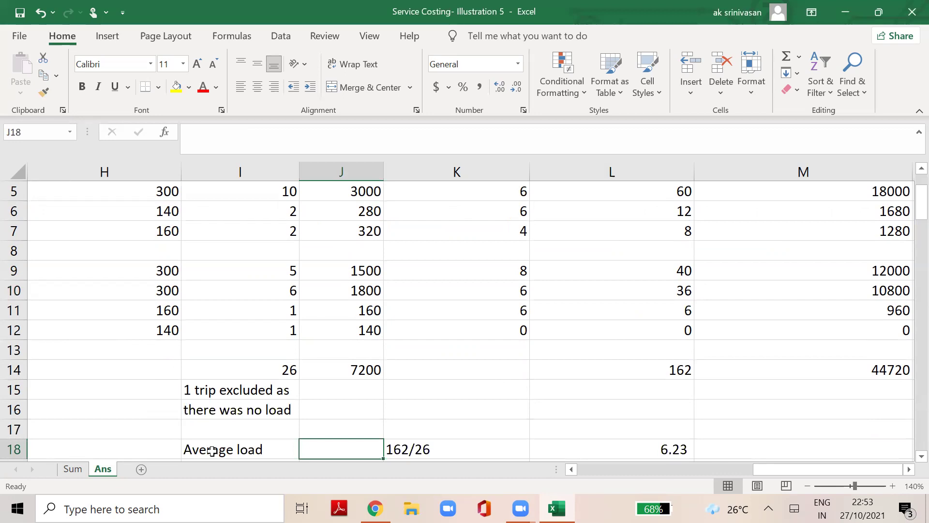
{"action": "key", "text": "Right"}
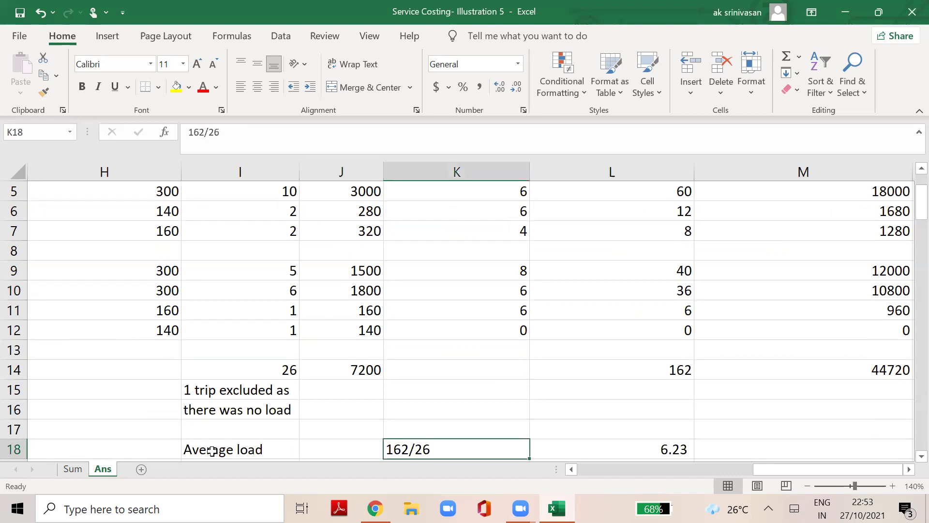
{"action": "key", "text": "Up"}
{"action": "type", "text": "L/I"}
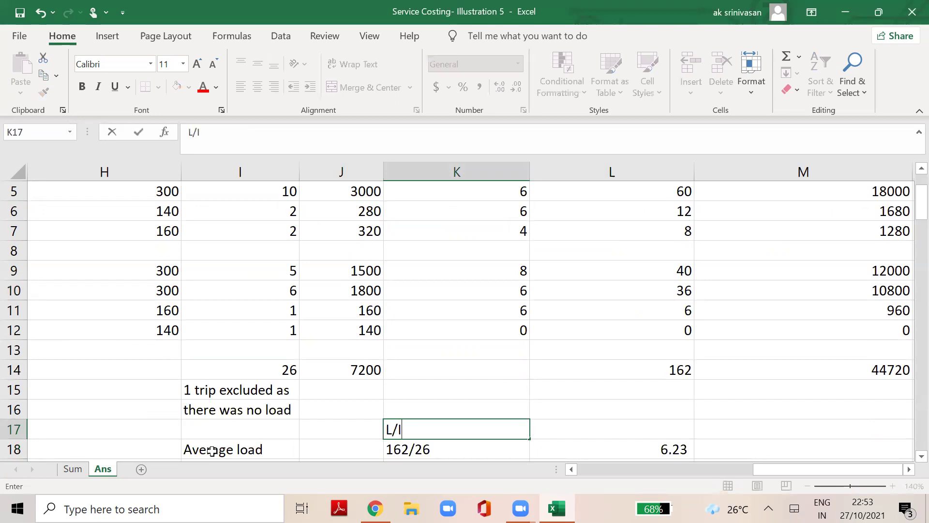
{"action": "key", "text": "Return"}
Examine the Commercial tonnes kms working in K20:K22 and the Absolute tonnes kms working in K24:K25.
{"action": "key", "text": "Right"}
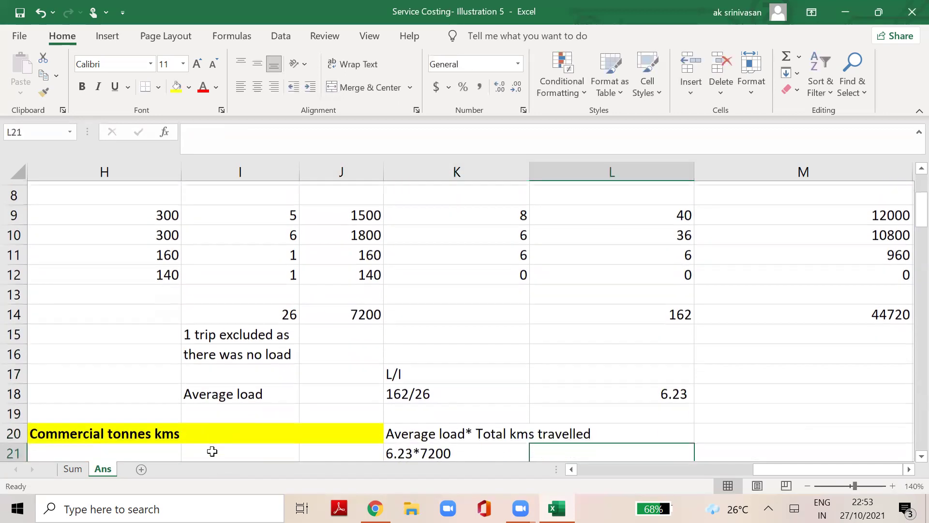
{"action": "key", "text": "Up"}
{"action": "key", "text": "Up"}
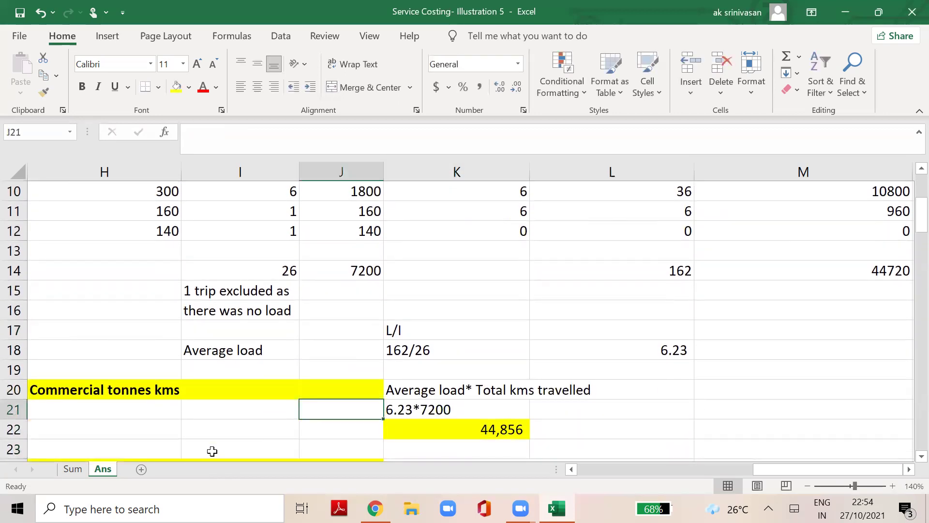
{"action": "key", "text": "Right"}
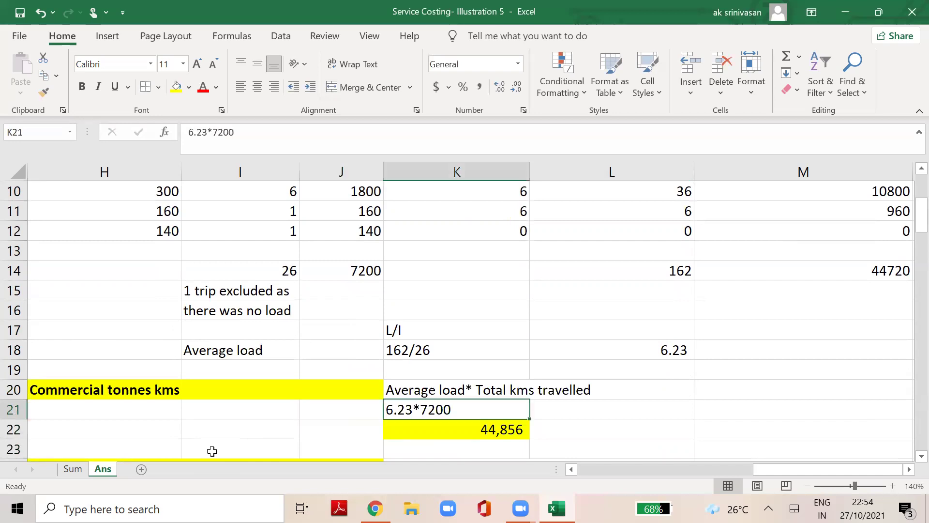
{"action": "key", "text": "Down"}
{"action": "key", "text": "Down"}
{"action": "key", "text": "Down"}
{"action": "key", "text": "Down"}
{"action": "key", "text": "Down"}
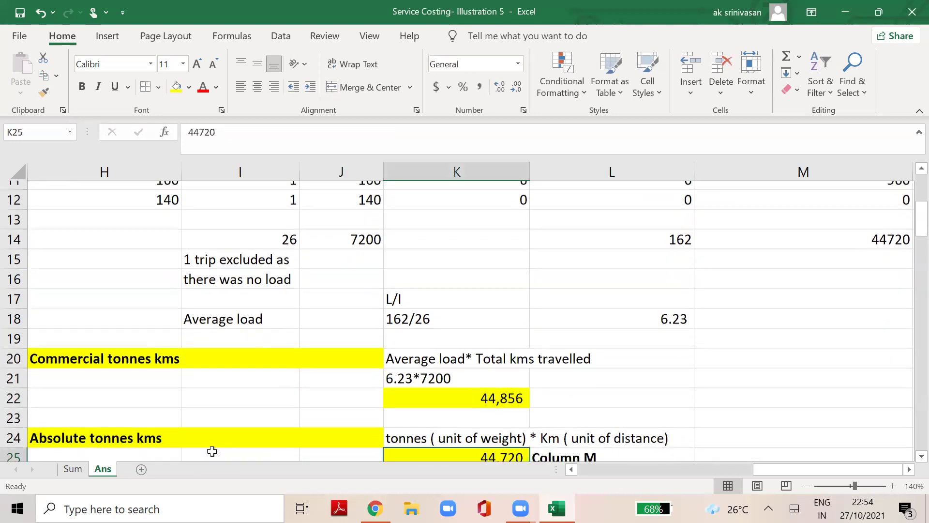
{"action": "key", "text": "Up"}
{"action": "key", "text": "Up"}
{"action": "key", "text": "Up"}
{"action": "key", "text": "Up"}
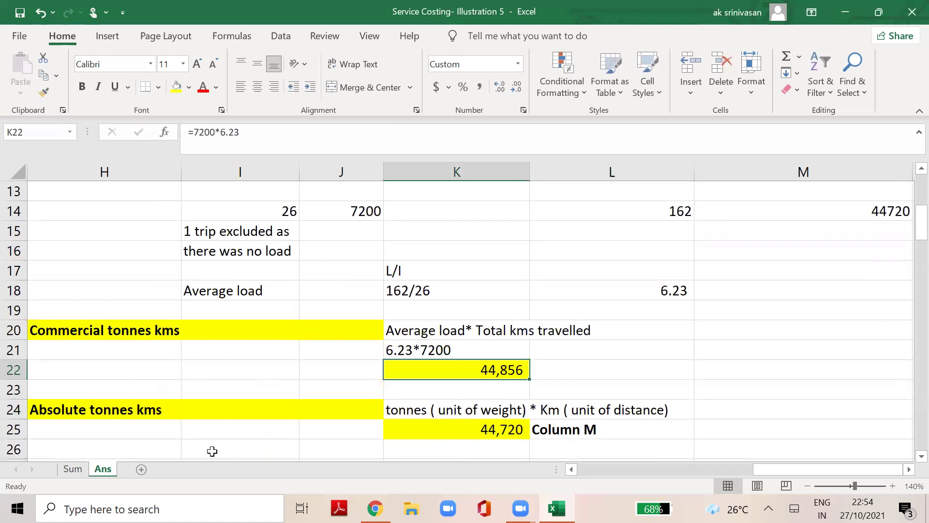
{"action": "key", "text": "Down"}
{"action": "key", "text": "Down"}
{"action": "key", "text": "Down"}
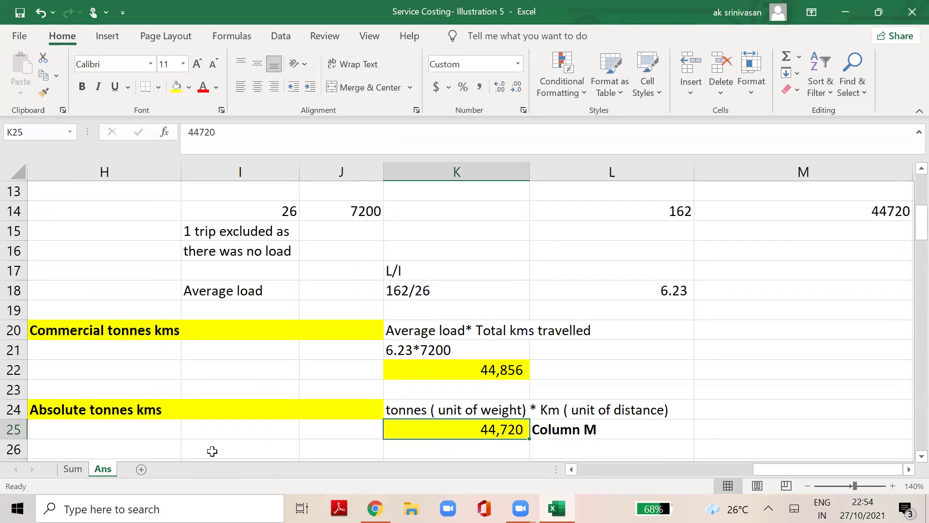
Go to the calculation of total monthly cost for running the truck and view rows 28 to 41.
{"action": "key", "text": "Down"}
{"action": "key", "text": "Down"}
{"action": "key", "text": "Down"}
{"action": "key", "text": "Down"}
{"action": "key", "text": "Down"}
{"action": "key", "text": "Down"}
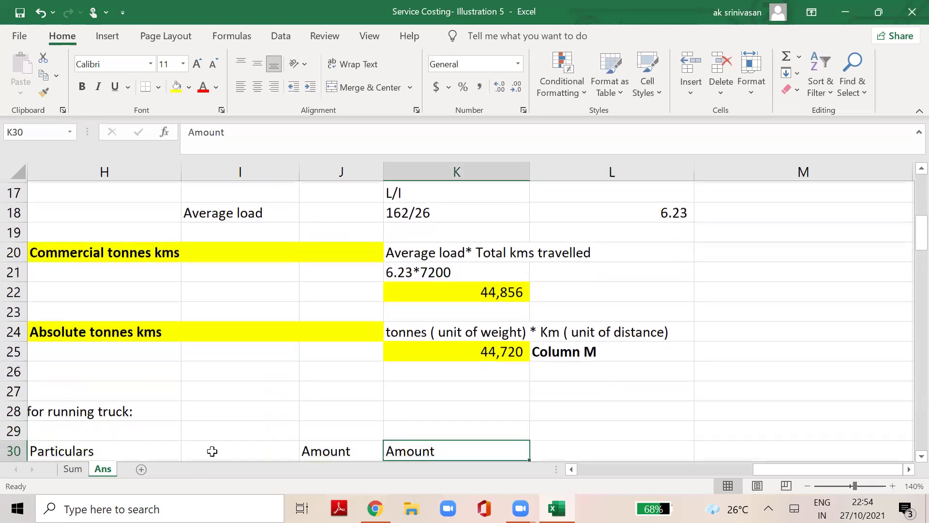
{"action": "key", "text": "Left"}
{"action": "key", "text": "Left"}
{"action": "key", "text": "Left"}
{"action": "key", "text": "Left"}
{"action": "key", "text": "Left"}
{"action": "key", "text": "Left"}
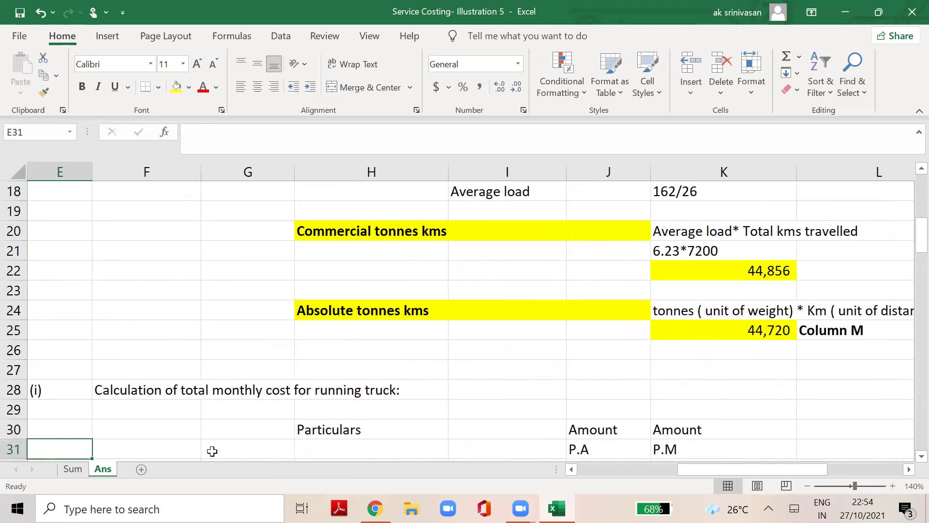
{"action": "key", "text": "Down"}
{"action": "key", "text": "Down"}
{"action": "key", "text": "Down"}
{"action": "key", "text": "Down"}
{"action": "key", "text": "Down"}
{"action": "key", "text": "Down"}
{"action": "key", "text": "Down"}
{"action": "key", "text": "Down"}
{"action": "key", "text": "Down"}
{"action": "key", "text": "Down"}
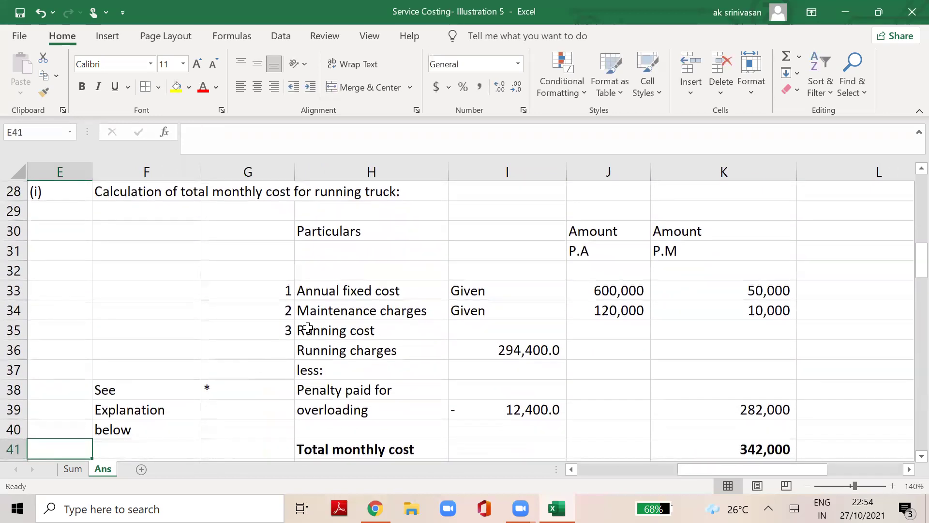
Examine the annual and monthly amounts for Annual fixed cost and Maintenance charges in rows 33 and 34.
{"action": "left_click", "coordinate": [336, 293]}
{"action": "key", "text": "Right"}
{"action": "key", "text": "Right"}
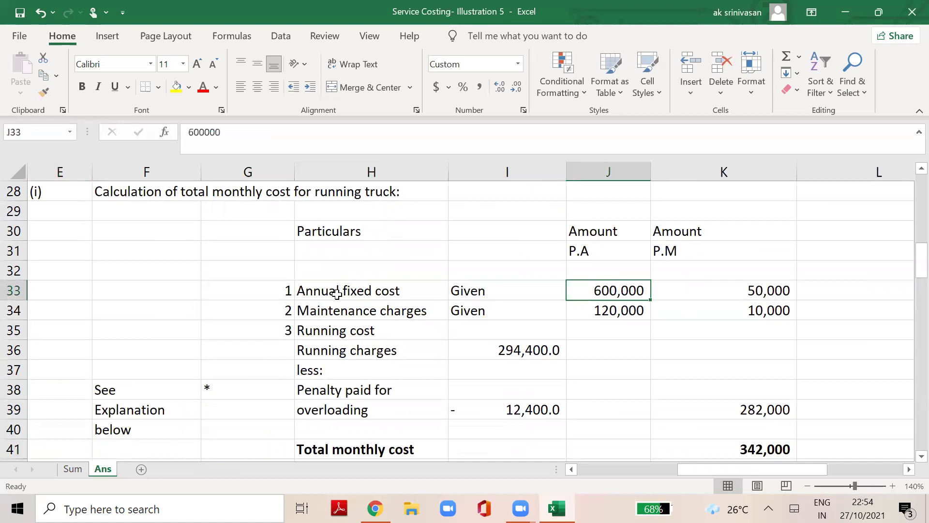
{"action": "key", "text": "Right"}
{"action": "key", "text": "Left"}
{"action": "key", "text": "Left"}
{"action": "key", "text": "Left"}
{"action": "key", "text": "Down"}
{"action": "key", "text": "Right"}
{"action": "key", "text": "Right"}
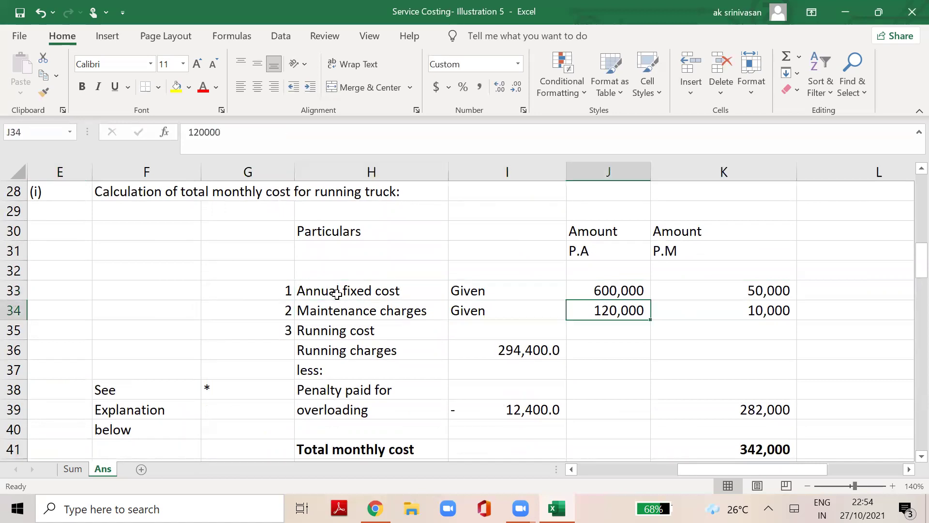
{"action": "key", "text": "Right"}
{"action": "key", "text": "Left"}
{"action": "key", "text": "Left"}
Examine the running charges in I36, the overloading penalty deduction in I39 and the resulting running cost in K39.
{"action": "key", "text": "Left"}
{"action": "key", "text": "Down"}
{"action": "key", "text": "Down"}
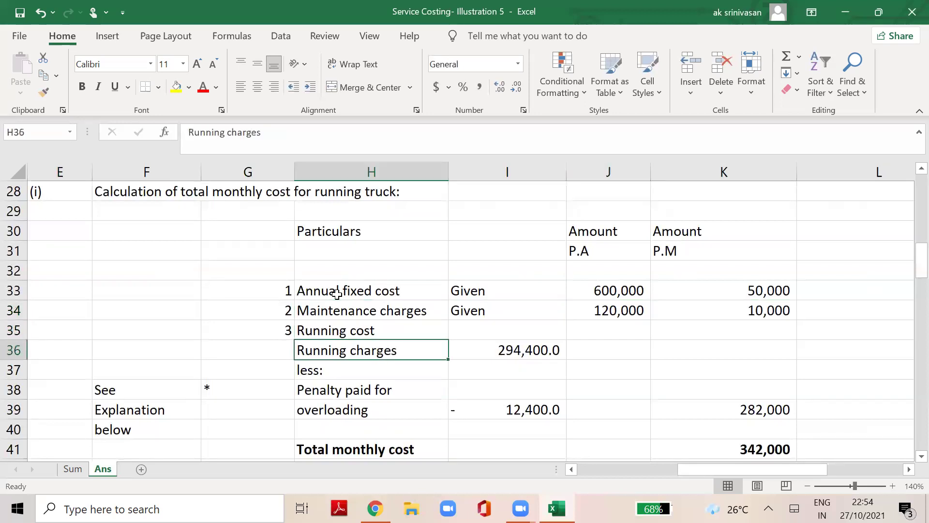
{"action": "key", "text": "Right"}
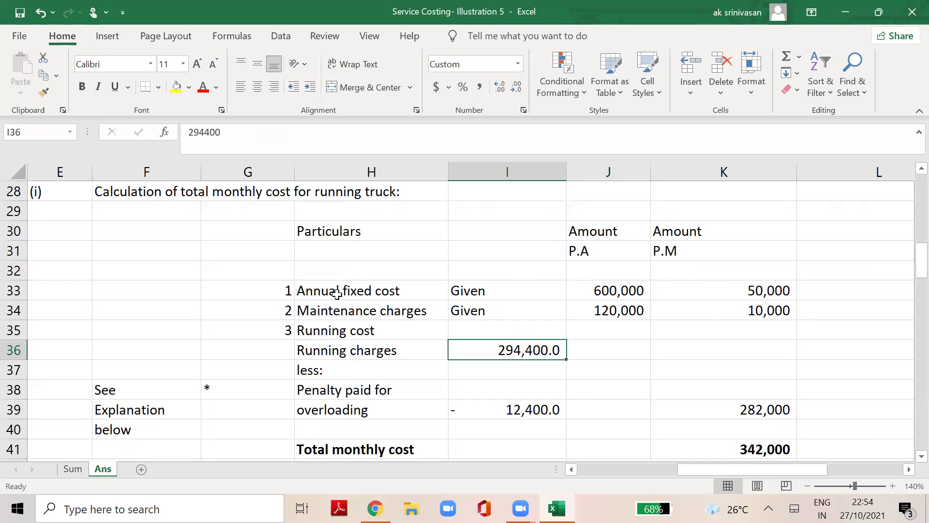
{"action": "key", "text": "Down"}
{"action": "key", "text": "Down"}
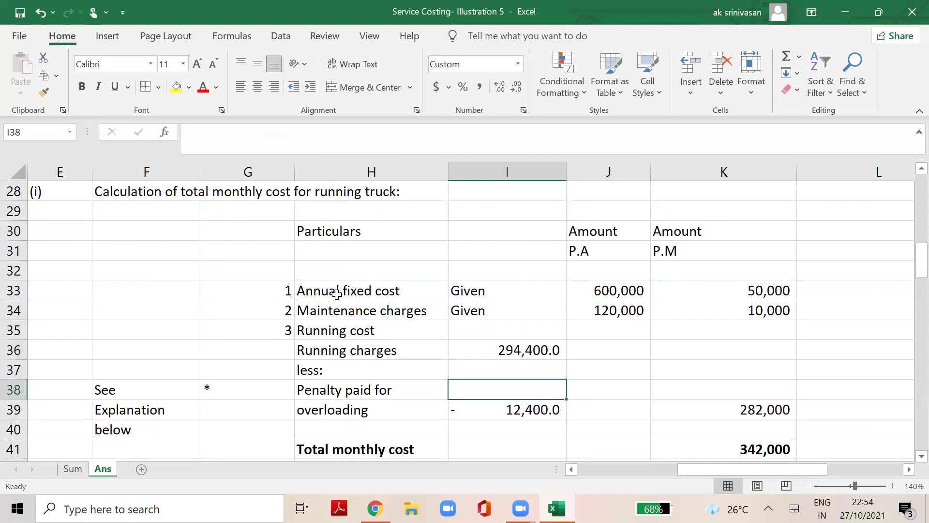
{"action": "key", "text": "Down"}
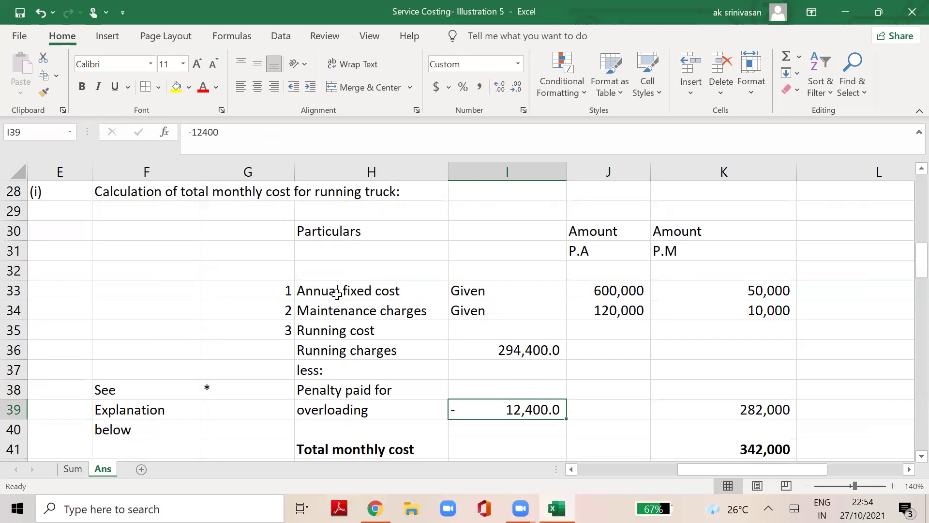
{"action": "key", "text": "Right"}
{"action": "key", "text": "Right"}
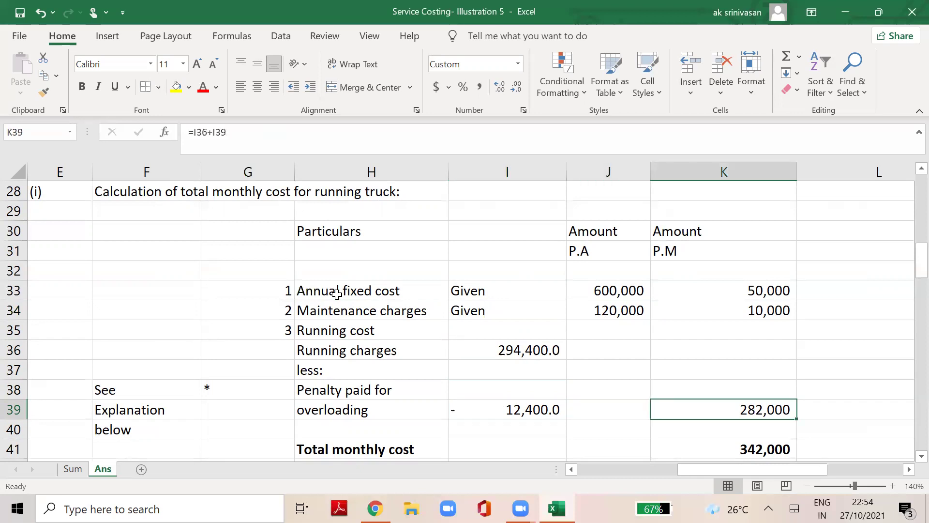
Read the explanation reference beside the overloading penalty, and follow the net running cost in K39 to Total monthly cost in K41.
{"action": "left_click", "coordinate": [141, 392]}
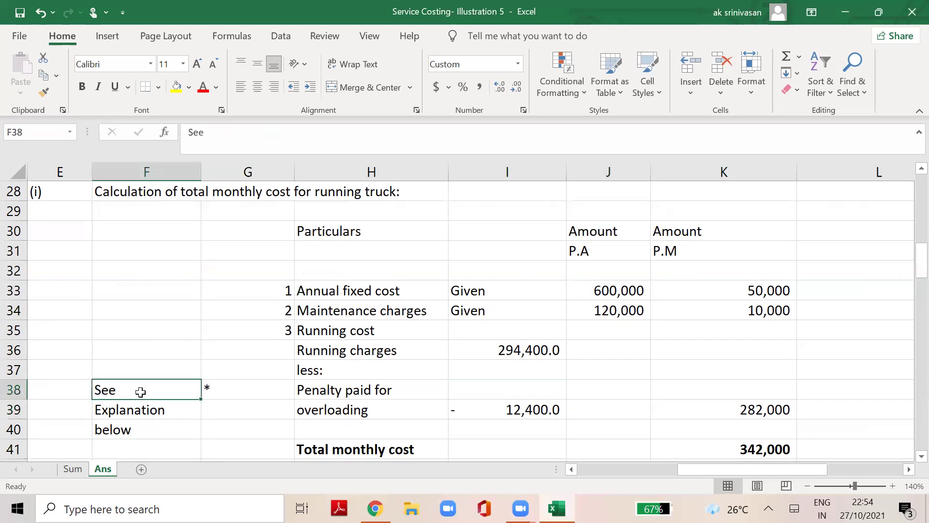
{"action": "left_click", "coordinate": [333, 393]}
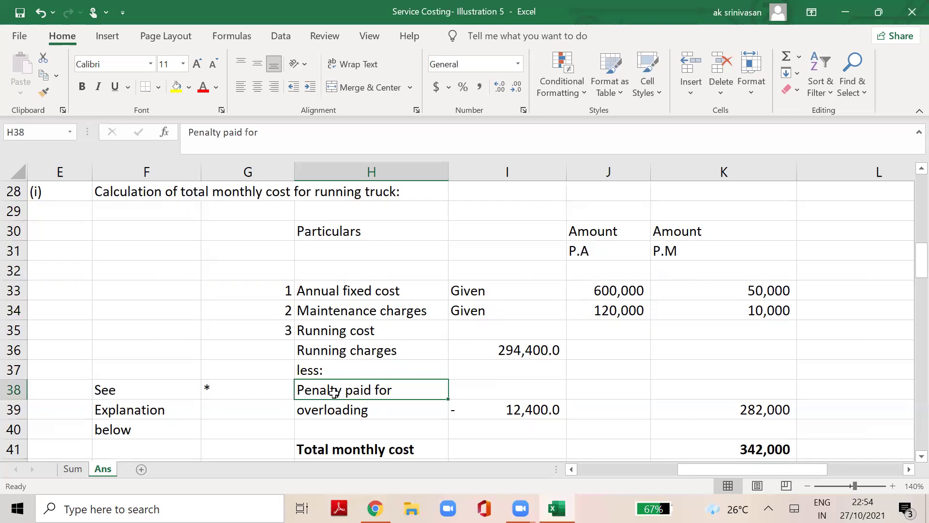
{"action": "key", "text": "Right"}
{"action": "key", "text": "Right"}
{"action": "key", "text": "Right"}
{"action": "key", "text": "Down"}
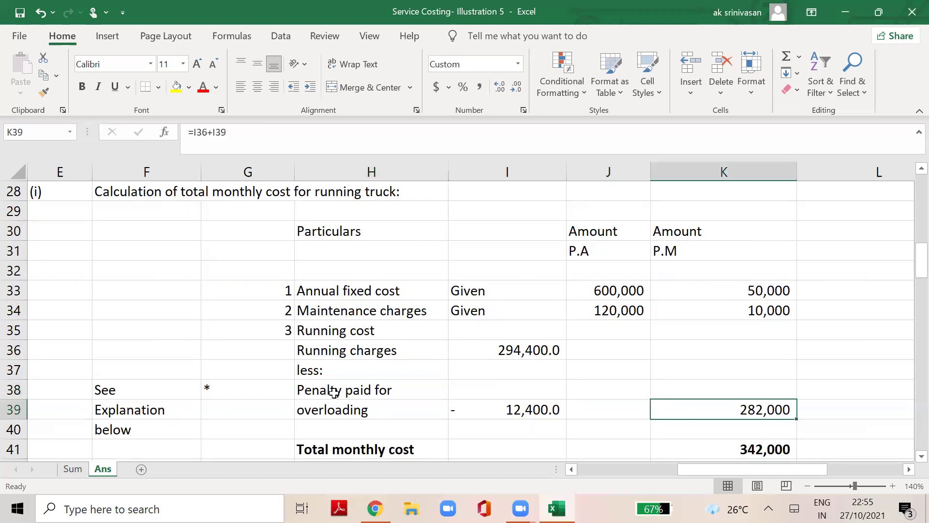
{"action": "key", "text": "Down"}
{"action": "key", "text": "Down"}
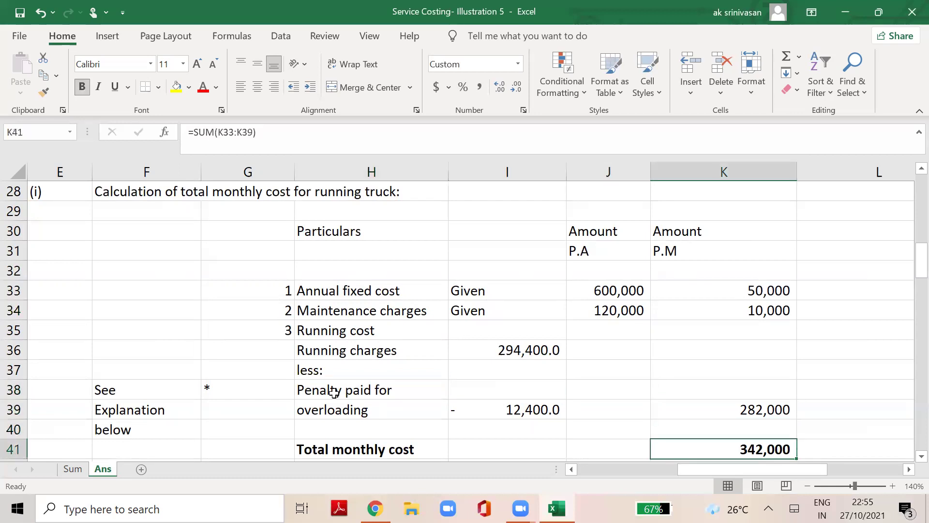
Examine the cost per commercial ton km working in K44 and the cost per absolute ton km working in K47.
{"action": "key", "text": "Down"}
{"action": "key", "text": "Down"}
{"action": "key", "text": "Down"}
{"action": "key", "text": "Down"}
{"action": "key", "text": "Down"}
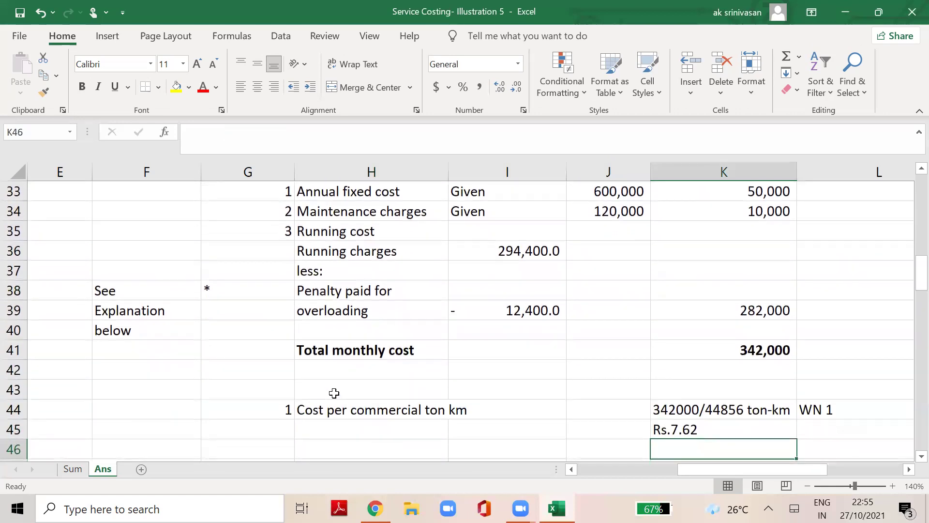
{"action": "key", "text": "Down"}
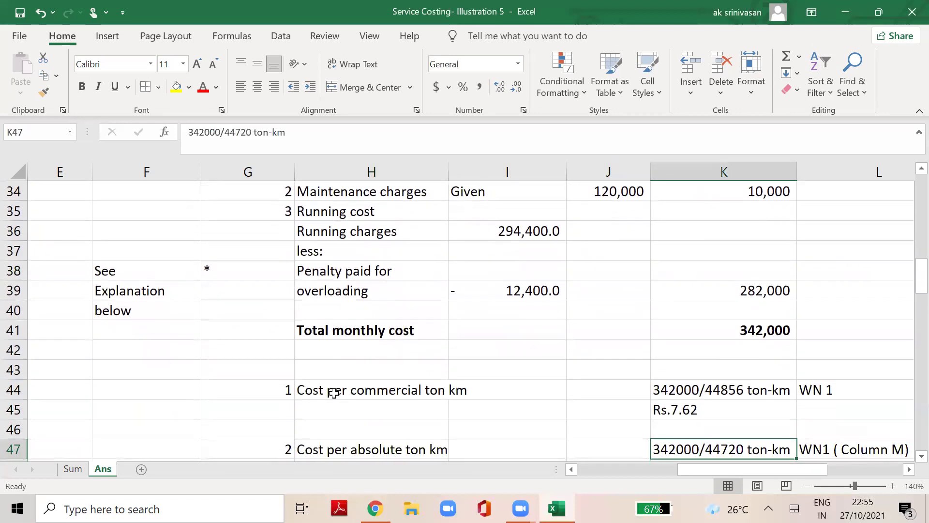
{"action": "key", "text": "Up"}
{"action": "key", "text": "Up"}
{"action": "key", "text": "Up"}
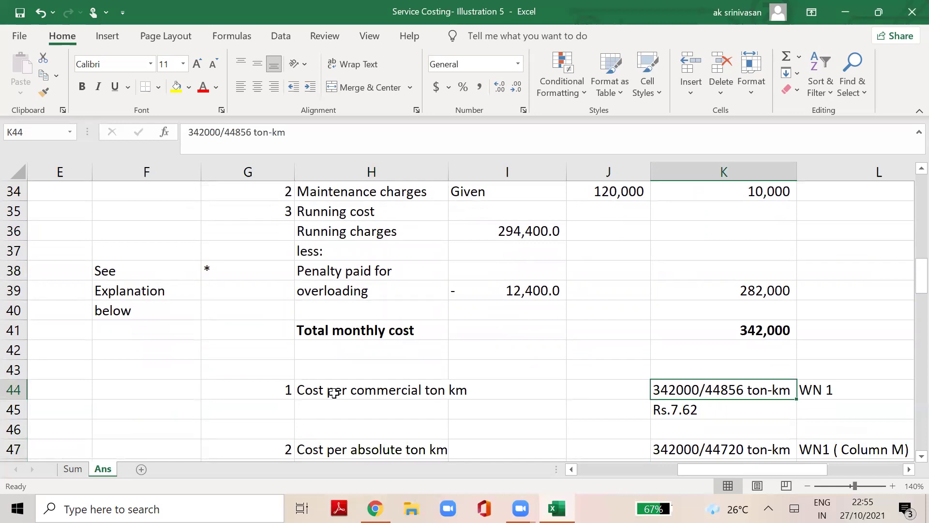
Trace the tonnes kms divisors back to the commercial figure in K22 and the absolute figure in K25.
{"action": "key", "text": "Up"}
{"action": "key", "text": "Up"}
{"action": "key", "text": "Up"}
{"action": "key", "text": "Up"}
{"action": "key", "text": "Up"}
{"action": "key", "text": "Up"}
{"action": "key", "text": "Up"}
{"action": "key", "text": "Up"}
{"action": "key", "text": "Up"}
{"action": "key", "text": "Up"}
{"action": "key", "text": "Up"}
{"action": "key", "text": "Up"}
{"action": "key", "text": "Up"}
{"action": "key", "text": "Up"}
{"action": "key", "text": "Up"}
{"action": "key", "text": "Up"}
{"action": "key", "text": "Up"}
{"action": "key", "text": "Up"}
{"action": "key", "text": "Up"}
{"action": "key", "text": "Up"}
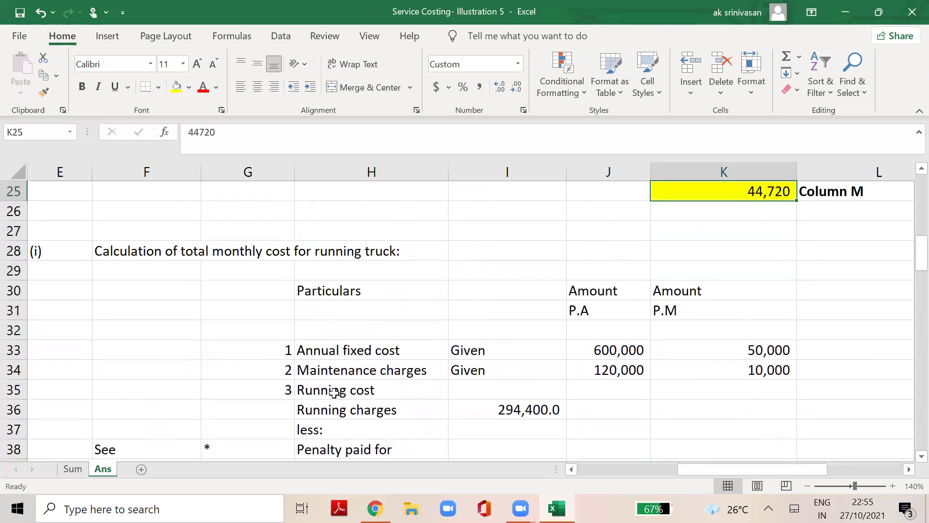
{"action": "key", "text": "Up"}
{"action": "key", "text": "Up"}
{"action": "key", "text": "Up"}
{"action": "key", "text": "Down"}
{"action": "key", "text": "Down"}
{"action": "key", "text": "Down"}
{"action": "key", "text": "Down"}
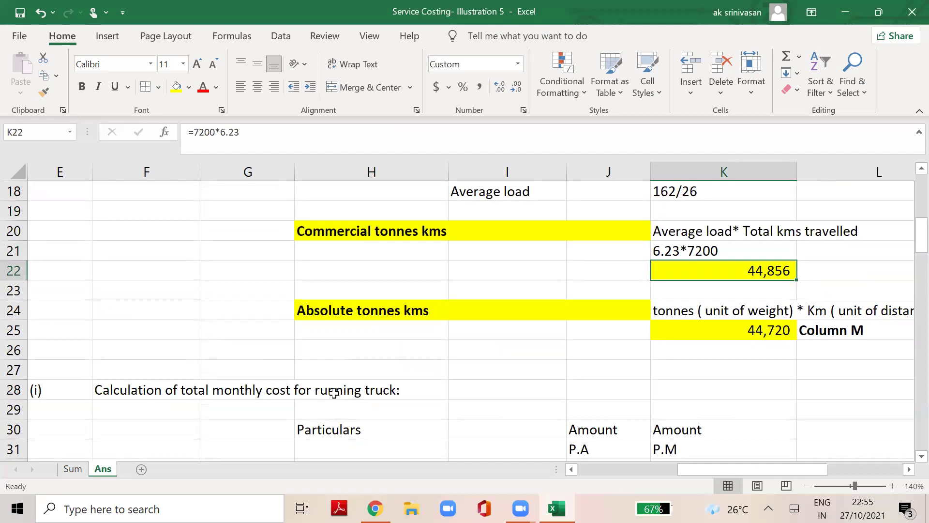
Return from the tonnes kms workings to the cost per ton km results in rows 44 to 48.
{"action": "key", "text": "Down"}
{"action": "key", "text": "Down"}
{"action": "key", "text": "Down"}
{"action": "key", "text": "Down"}
{"action": "key", "text": "Down"}
{"action": "key", "text": "Down"}
{"action": "key", "text": "Down"}
{"action": "key", "text": "Down"}
{"action": "key", "text": "Down"}
{"action": "key", "text": "Down"}
{"action": "key", "text": "Down"}
{"action": "key", "text": "Down"}
{"action": "key", "text": "Down"}
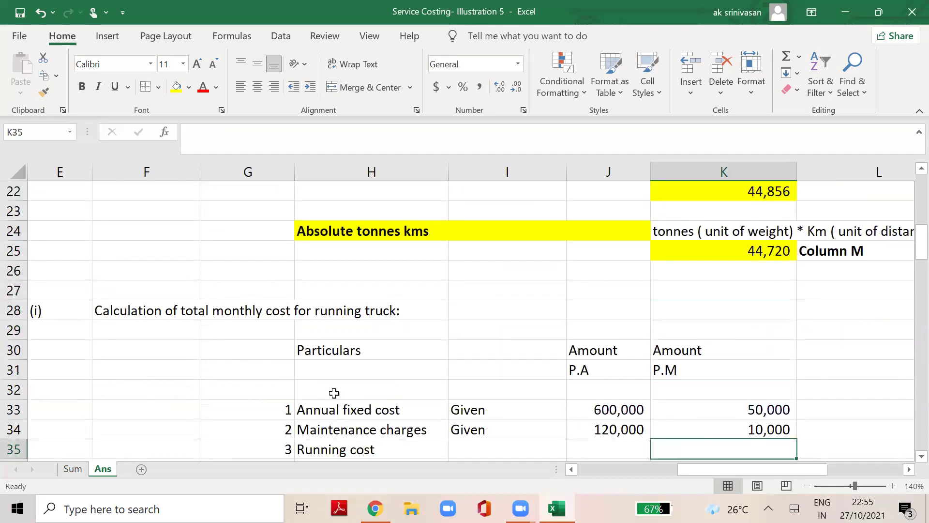
{"action": "key", "text": "Down"}
{"action": "key", "text": "Down"}
{"action": "key", "text": "Down"}
{"action": "key", "text": "Down"}
{"action": "key", "text": "Down"}
{"action": "key", "text": "Down"}
{"action": "key", "text": "Down"}
{"action": "key", "text": "Down"}
{"action": "key", "text": "Down"}
{"action": "key", "text": "Down"}
{"action": "key", "text": "Down"}
{"action": "key", "text": "Down"}
{"action": "key", "text": "Down"}
{"action": "key", "text": "Down"}
{"action": "key", "text": "Down"}
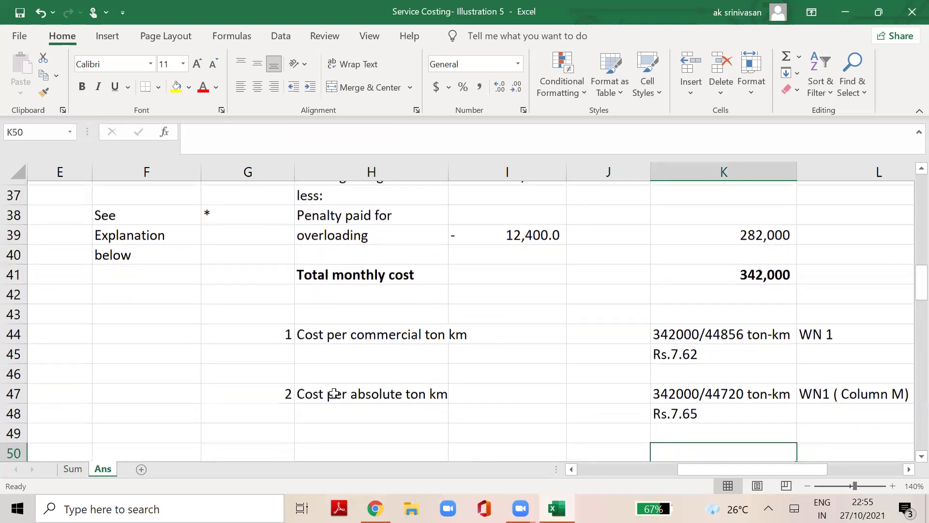
{"action": "key", "text": "Down"}
Compare the cost per commercial ton km in K44:K45 with the cost per absolute ton km in K47:K48.
{"action": "key", "text": "Up"}
{"action": "key", "text": "Up"}
{"action": "key", "text": "Up"}
{"action": "key", "text": "Up"}
{"action": "key", "text": "Up"}
{"action": "key", "text": "Up"}
{"action": "key", "text": "Up"}
{"action": "key", "text": "Down"}
{"action": "key", "text": "Down"}
{"action": "key", "text": "Down"}
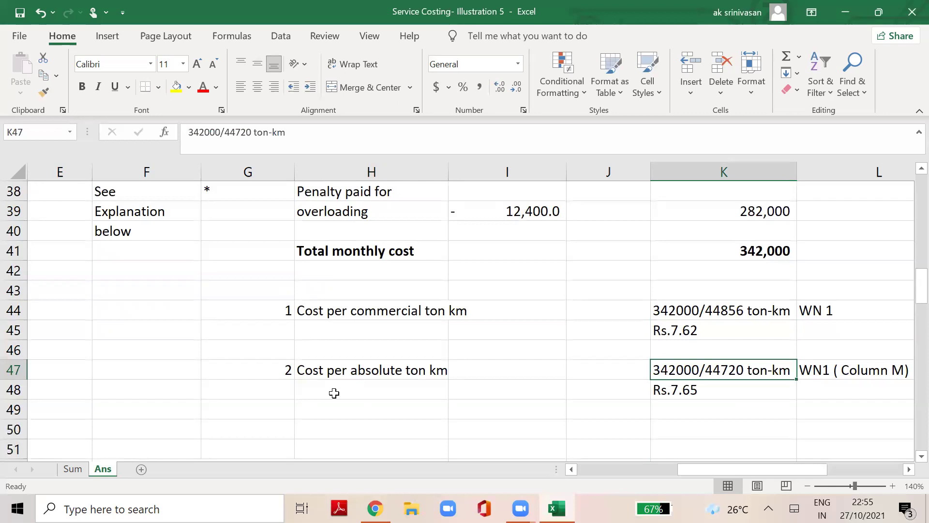
{"action": "key", "text": "Up"}
{"action": "key", "text": "Up"}
{"action": "key", "text": "Up"}
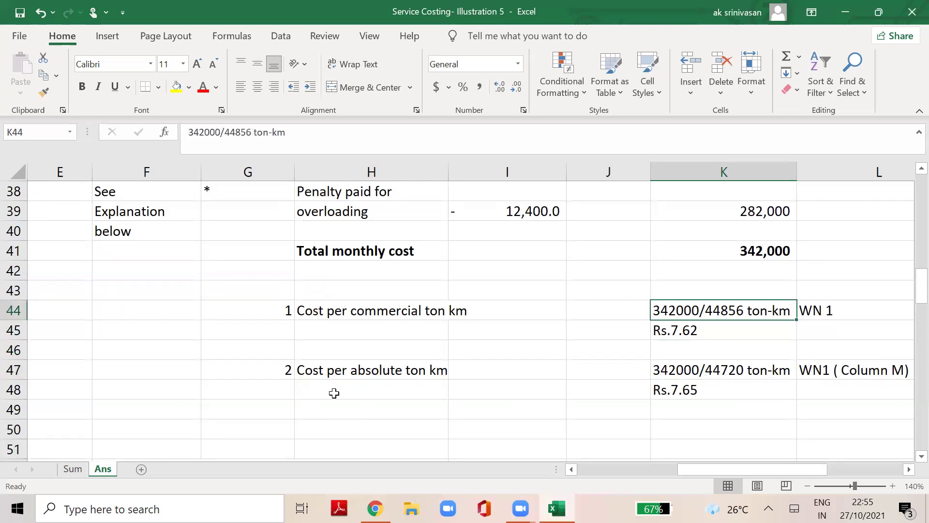
{"action": "key", "text": "Down"}
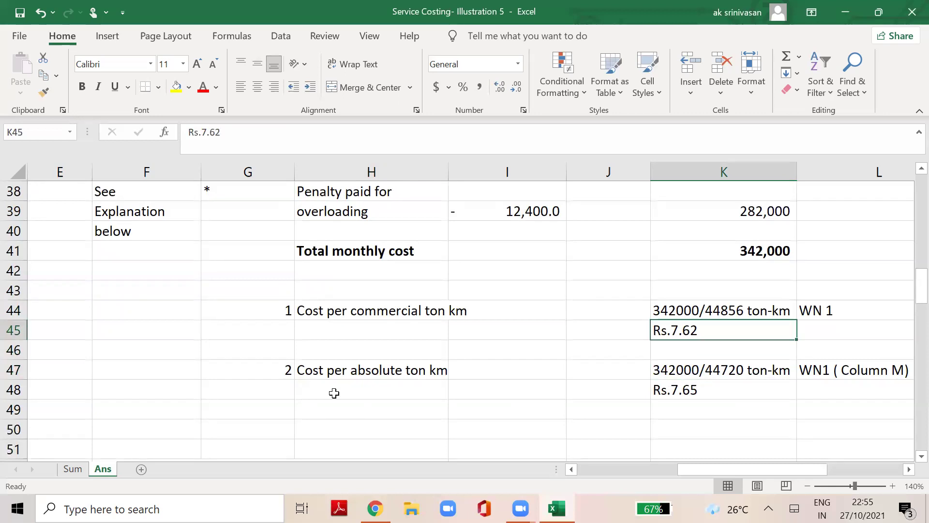
{"action": "key", "text": "Down"}
{"action": "key", "text": "Down"}
{"action": "key", "text": "Down"}
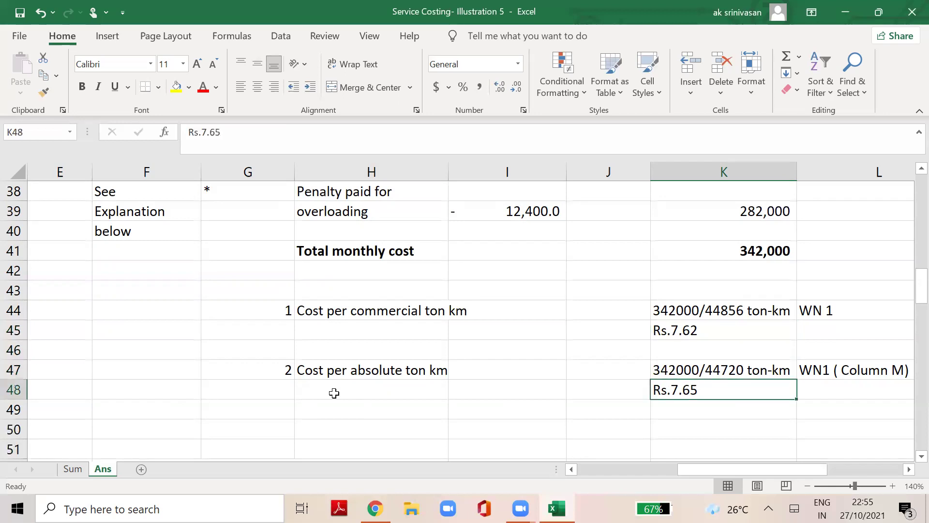
Move on to part (ii), the net profit / loss for the month of January, starting at row 52.
{"action": "key", "text": "Down"}
{"action": "key", "text": "Down"}
{"action": "key", "text": "Down"}
{"action": "key", "text": "Down"}
{"action": "key", "text": "Down"}
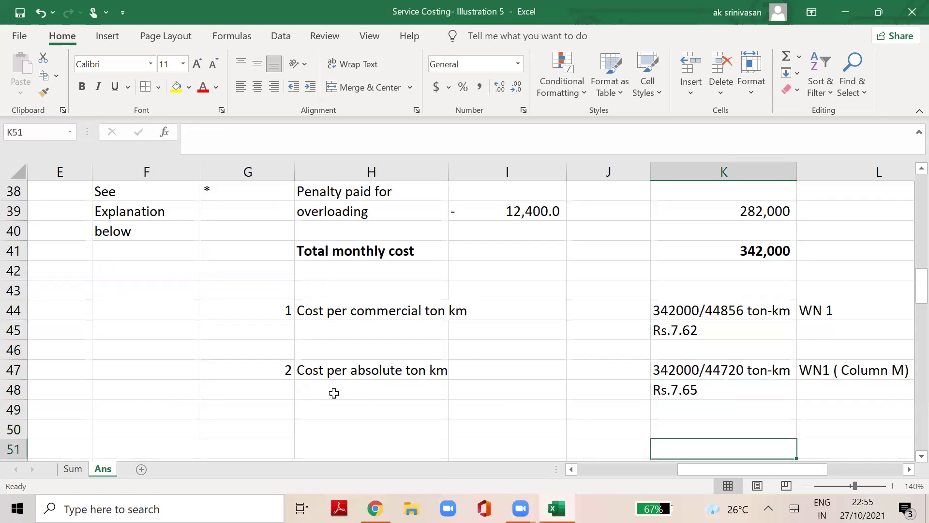
{"action": "key", "text": "Left"}
{"action": "key", "text": "Left"}
{"action": "key", "text": "Left"}
{"action": "key", "text": "Left"}
{"action": "key", "text": "Left"}
{"action": "key", "text": "Down"}
{"action": "key", "text": "Down"}
{"action": "key", "text": "Down"}
{"action": "key", "text": "Down"}
{"action": "key", "text": "Down"}
{"action": "key", "text": "Down"}
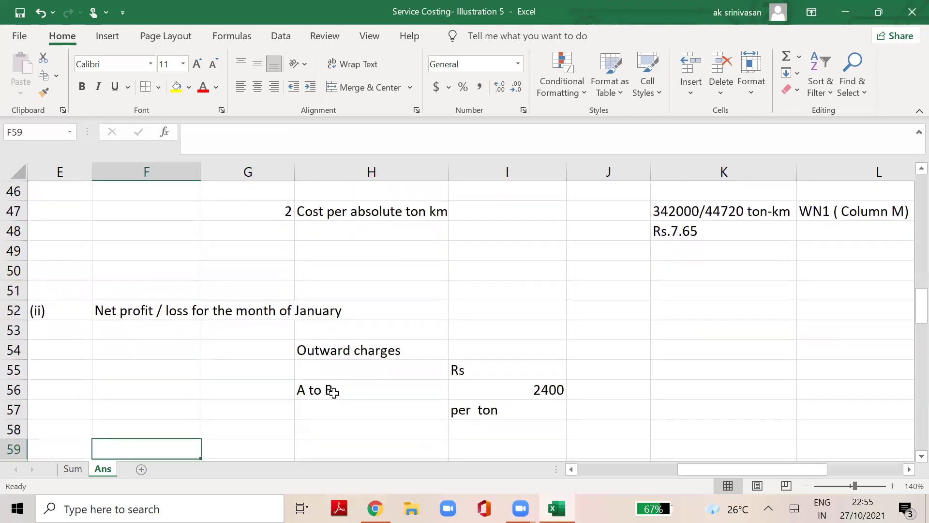
Examine the Outward charges block in rows 54 to 57 and the Return charges heading in H60.
{"action": "key", "text": "Right"}
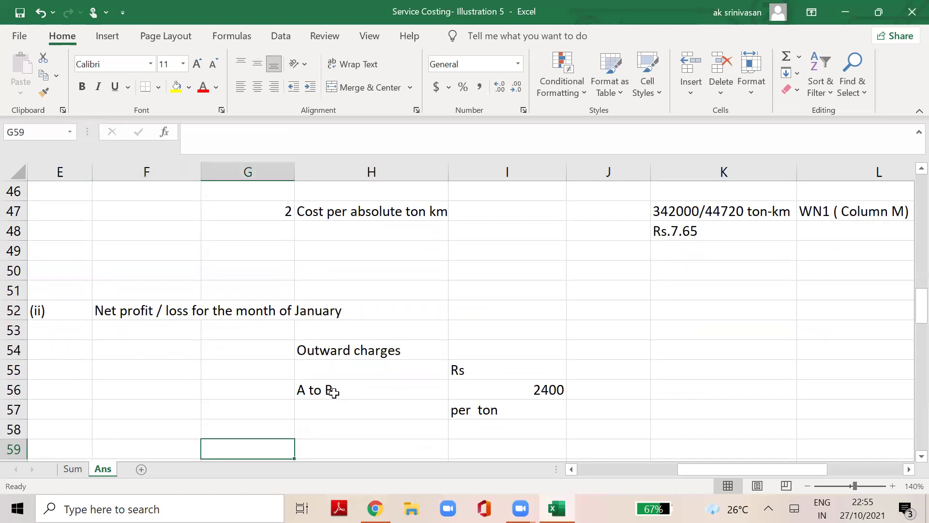
{"action": "key", "text": "Right"}
{"action": "key", "text": "Down"}
{"action": "type", "text": "Return charges"}
{"action": "key", "text": "Return"}
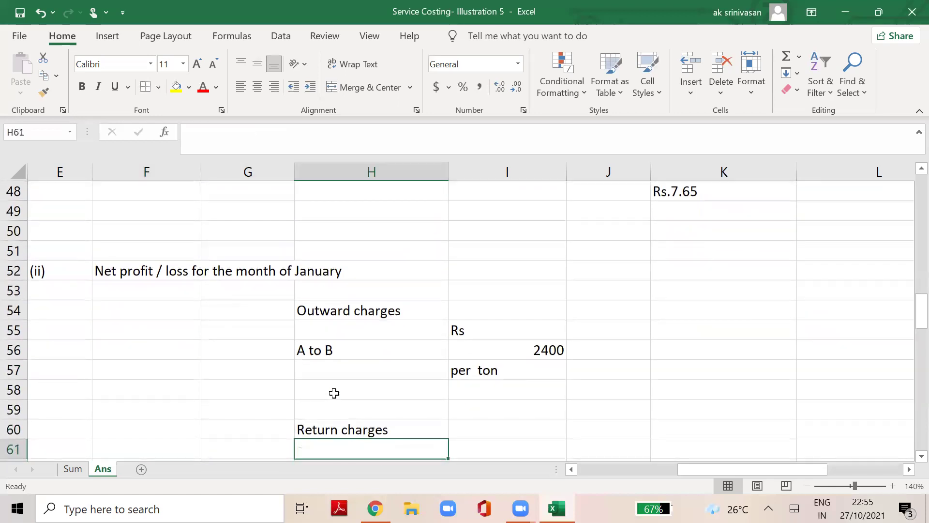
Check the per-ton rates for both journey directions in the problem statement on the Sum sheet, and return to the Ans sheet.
{"action": "left_click", "coordinate": [79, 474]}
{"action": "left_click", "coordinate": [892, 281]}
{"action": "left_click_drag", "start_coordinate": [908, 360], "coordinate": [905, 204]}
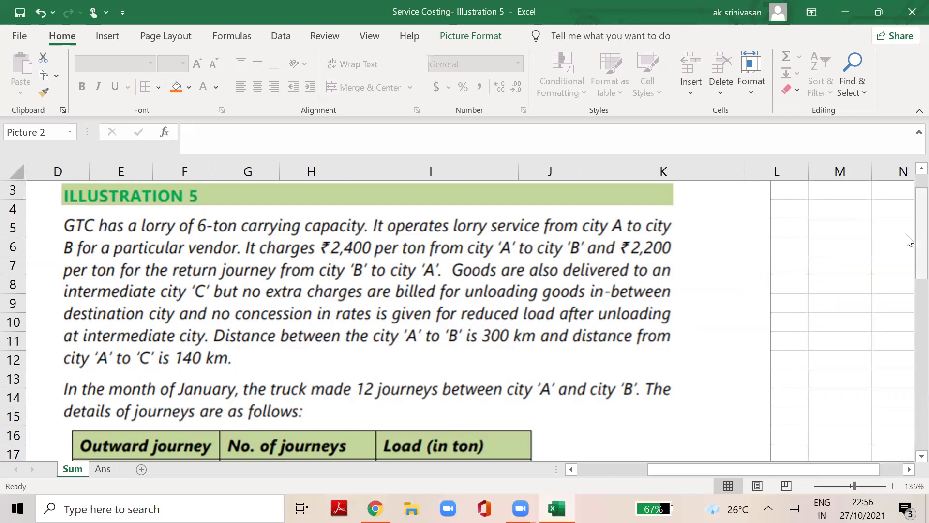
{"action": "left_click", "coordinate": [102, 469]}
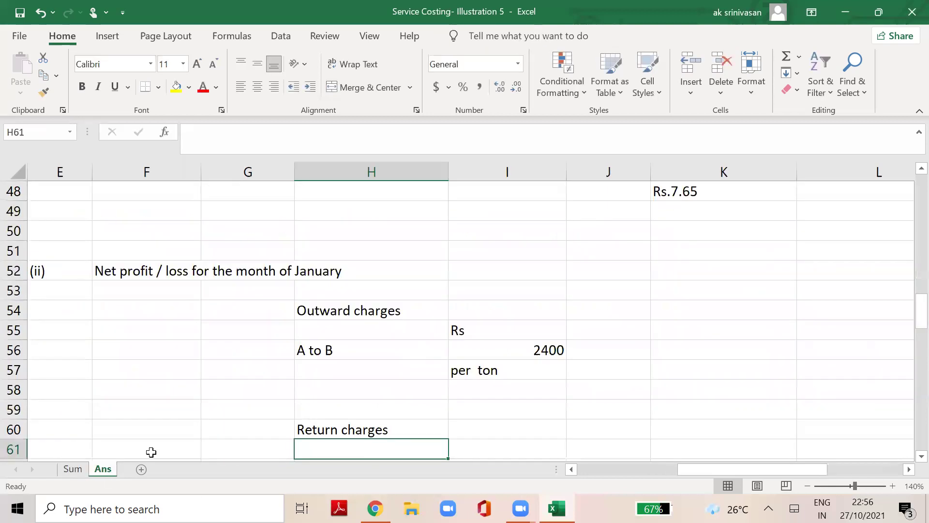
Review the A to B outward charge per ton in row 56 and continue down to the return charges.
{"action": "left_click", "coordinate": [318, 355]}
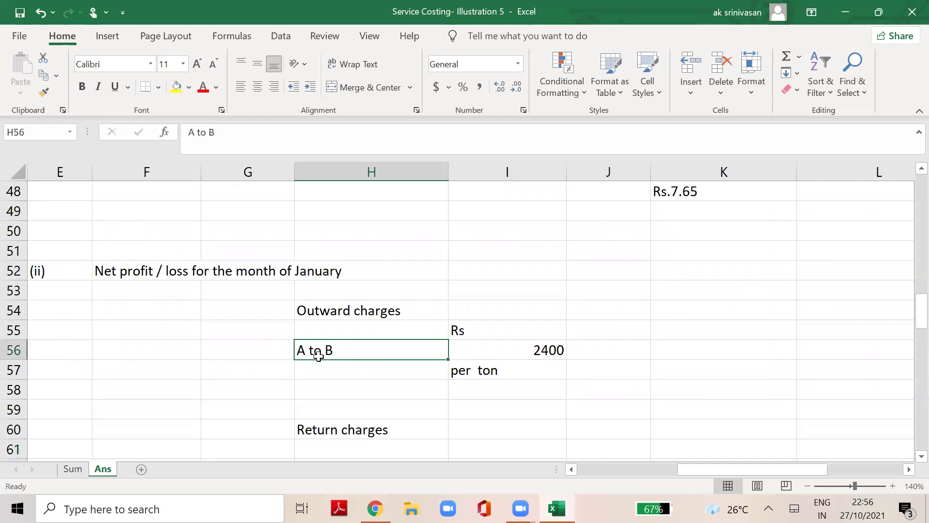
{"action": "key", "text": "Right"}
{"action": "key", "text": "Down"}
{"action": "key", "text": "Down"}
{"action": "key", "text": "Down"}
{"action": "key", "text": "Down"}
{"action": "key", "text": "Down"}
{"action": "key", "text": "Down"}
{"action": "key", "text": "Down"}
{"action": "key", "text": "Down"}
{"action": "key", "text": "Down"}
{"action": "key", "text": "Down"}
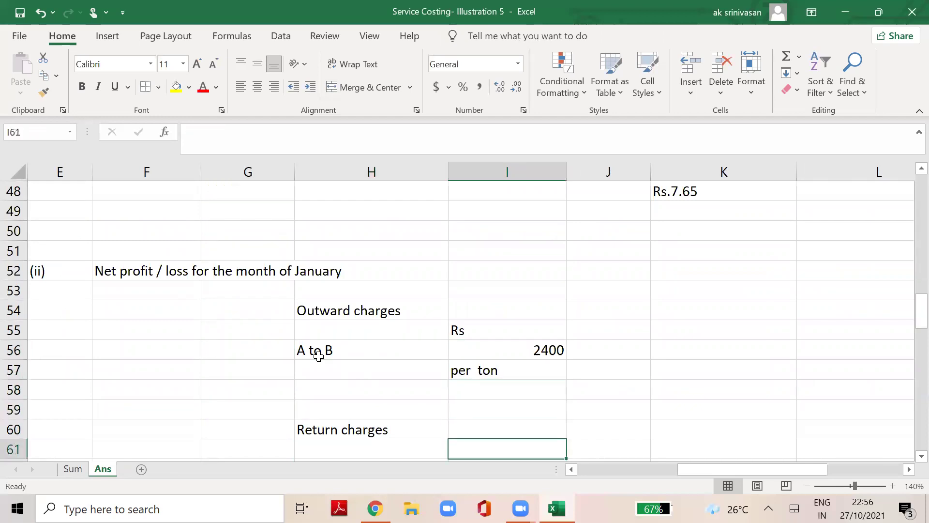
Review the B to A return charge per ton in row 62 and proceed to the journey revenue workings from row 66.
{"action": "key", "text": "Down"}
{"action": "key", "text": "Up"}
{"action": "key", "text": "Up"}
{"action": "key", "text": "Up"}
{"action": "key", "text": "Up"}
{"action": "key", "text": "Up"}
{"action": "key", "text": "Down"}
{"action": "key", "text": "Down"}
{"action": "key", "text": "Down"}
{"action": "key", "text": "Down"}
{"action": "key", "text": "Down"}
{"action": "key", "text": "Down"}
{"action": "key", "text": "Down"}
{"action": "key", "text": "Down"}
{"action": "key", "text": "Down"}
{"action": "key", "text": "Down"}
{"action": "key", "text": "Down"}
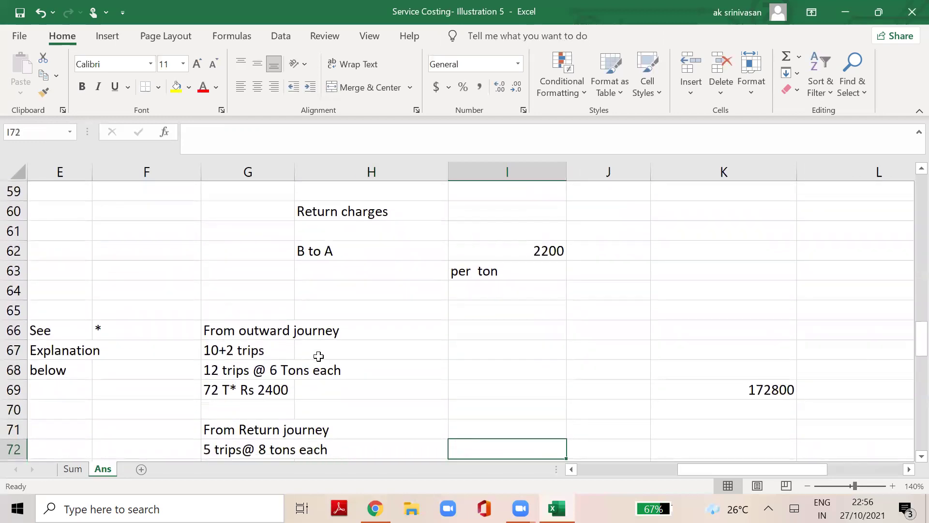
{"action": "key", "text": "Left"}
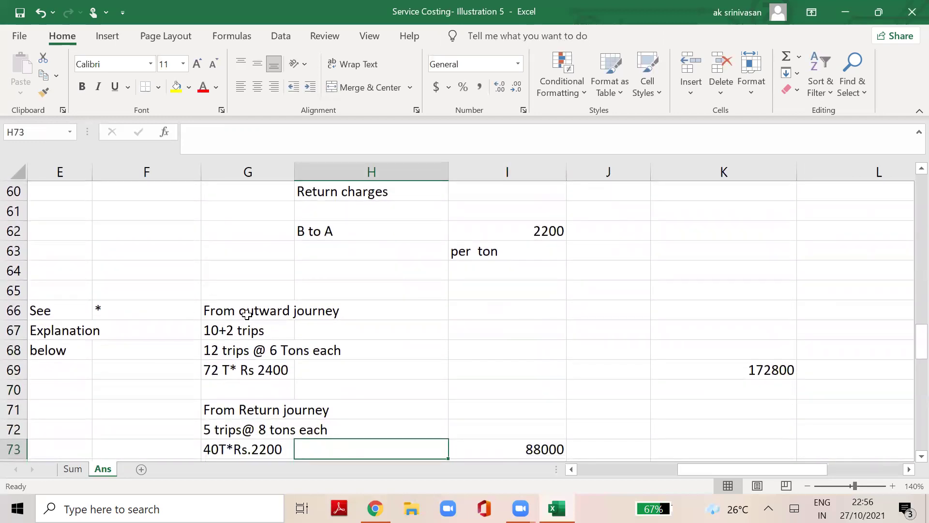
Compare the outward trips in G66:G68 with the Outward journey table on the Sum sheet.
{"action": "left_click", "coordinate": [228, 314]}
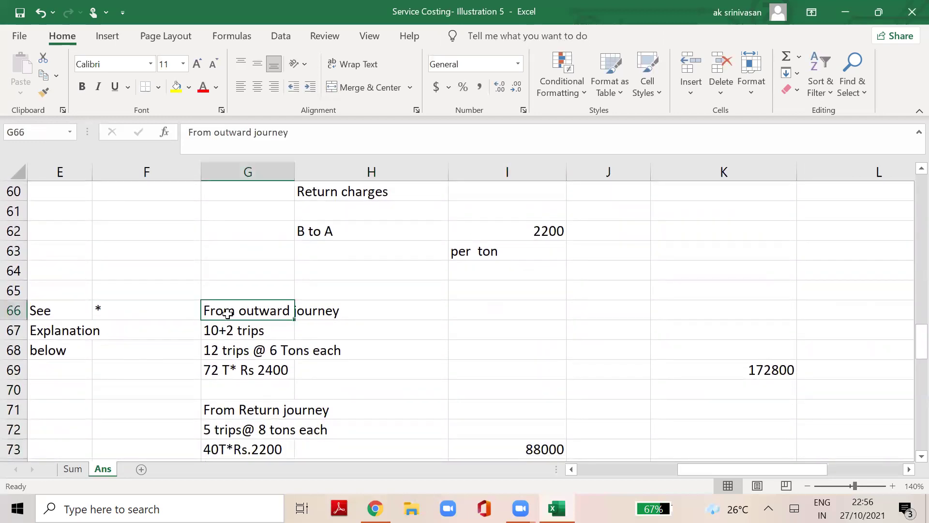
{"action": "left_click", "coordinate": [80, 473]}
{"action": "left_click_drag", "start_coordinate": [909, 284], "coordinate": [913, 322]}
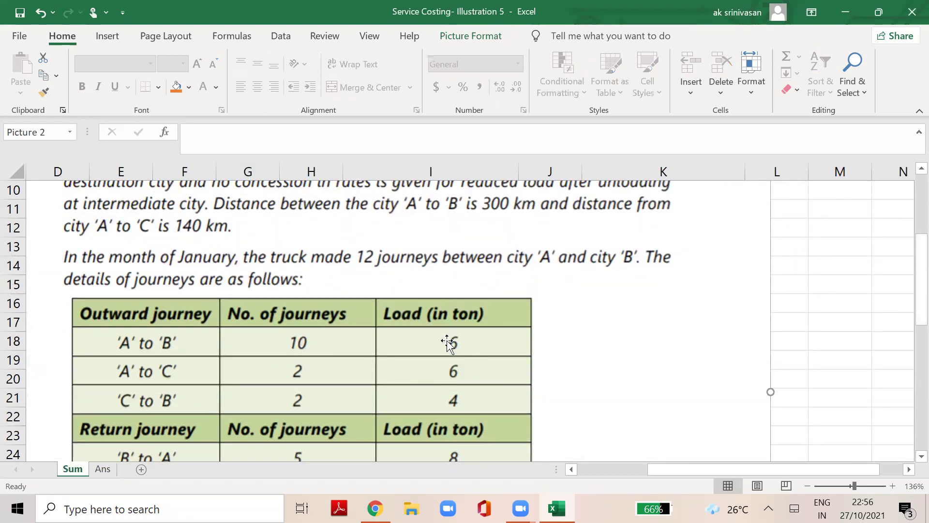
{"action": "left_click", "coordinate": [102, 468]}
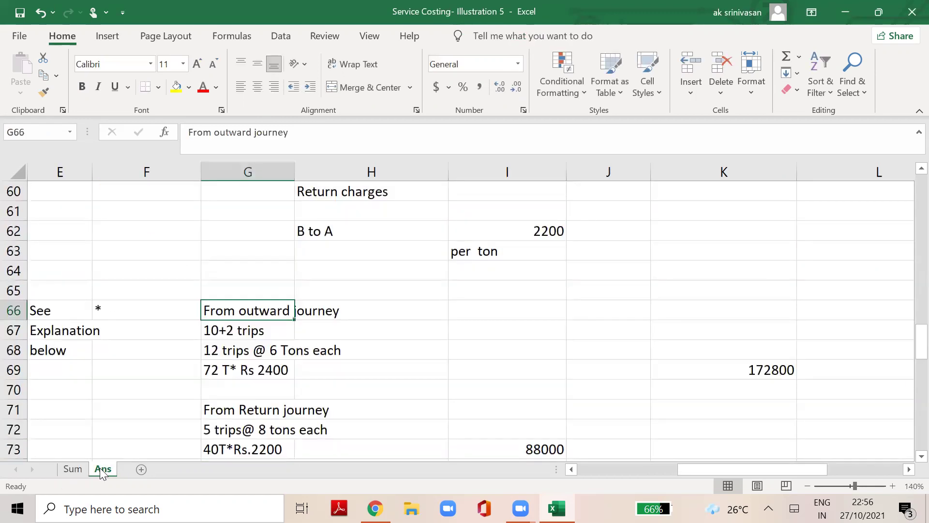
{"action": "left_click", "coordinate": [72, 470]}
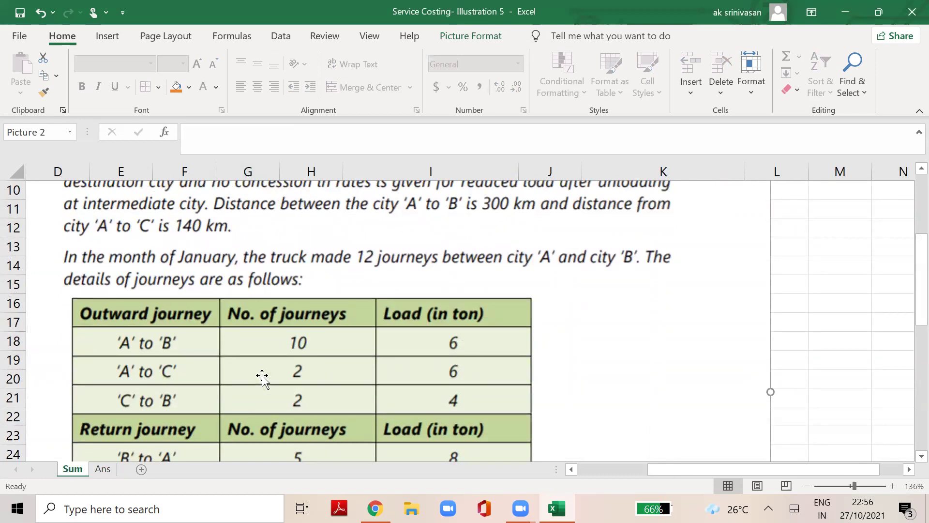
{"action": "left_click", "coordinate": [102, 468]}
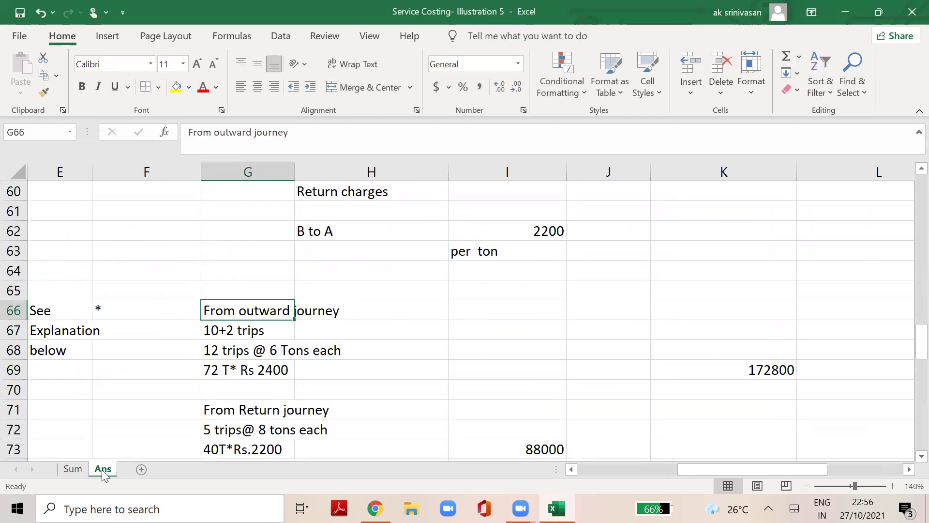
{"action": "left_click", "coordinate": [73, 468]}
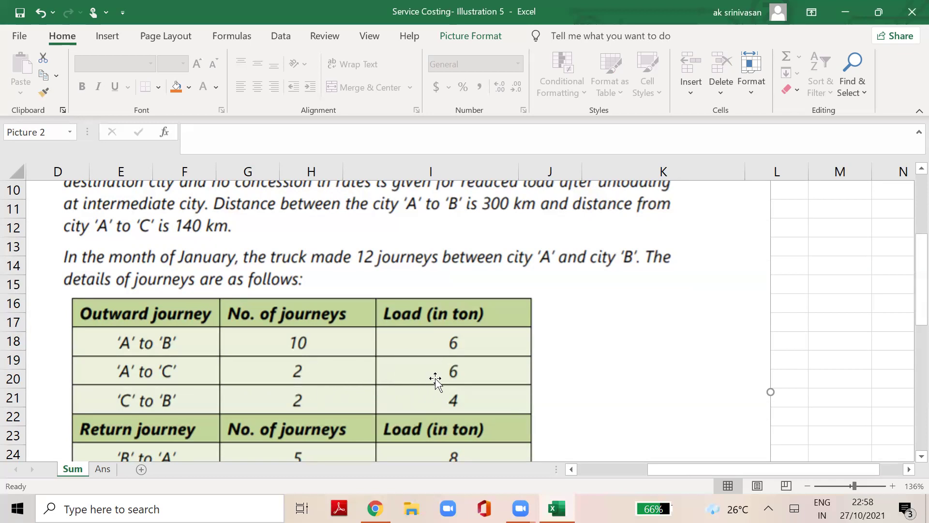
{"action": "left_click", "coordinate": [104, 469]}
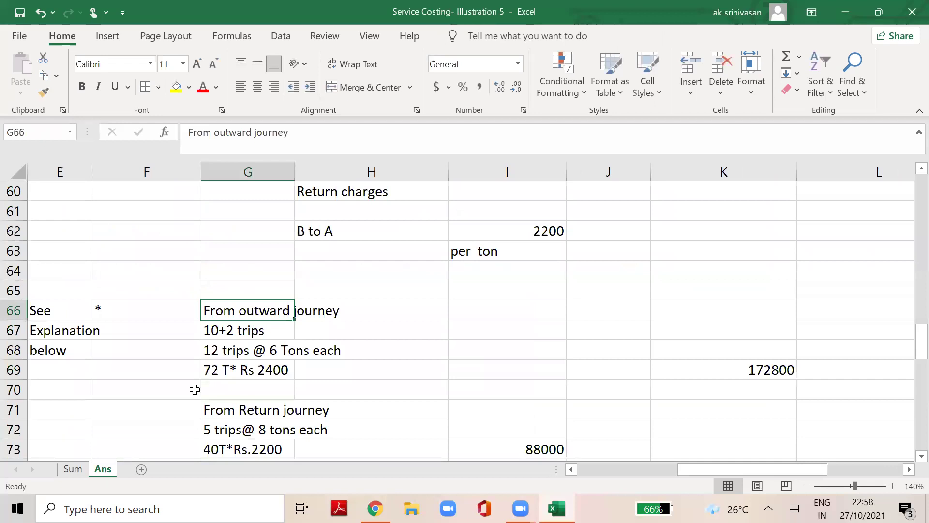
Examine the outward revenue working in G68:G69 and its formula in K69.
{"action": "left_click", "coordinate": [218, 354]}
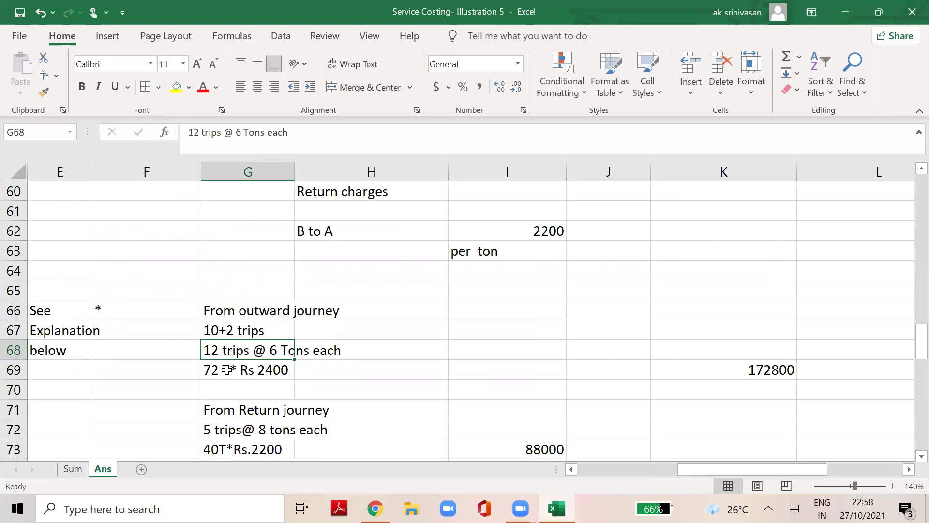
{"action": "left_click", "coordinate": [214, 367]}
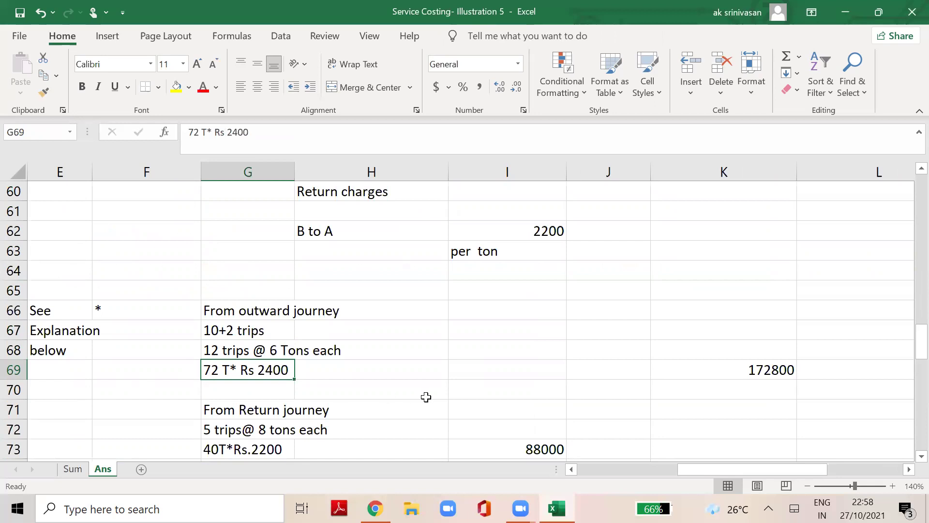
{"action": "left_click", "coordinate": [753, 369]}
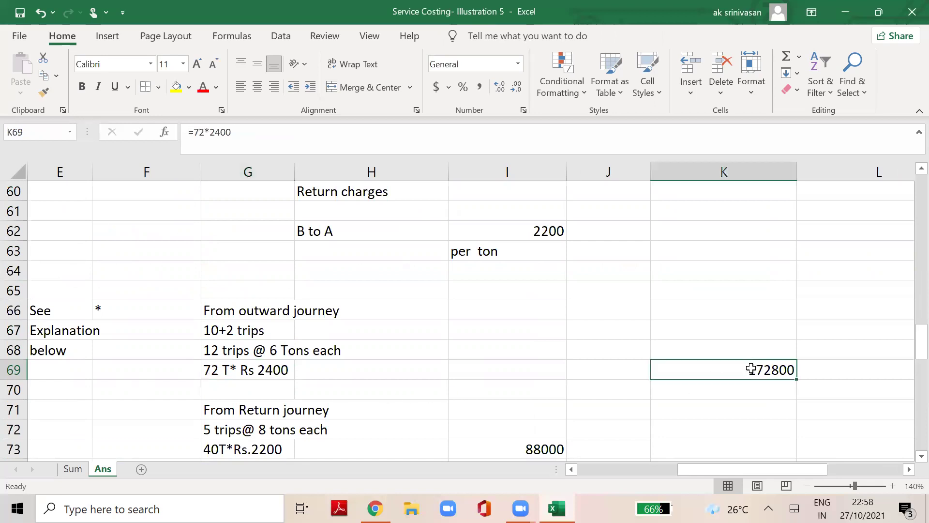
Go through the return journey revenue workings in G71:G77.
{"action": "left_click", "coordinate": [234, 411]}
{"action": "key", "text": "Down"}
{"action": "key", "text": "Down"}
{"action": "key", "text": "Down"}
{"action": "key", "text": "Down"}
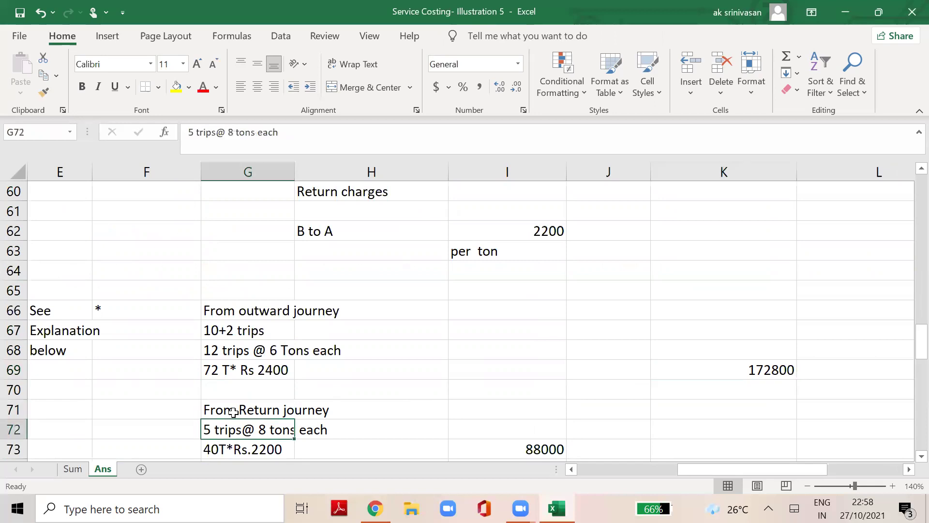
{"action": "key", "text": "Down"}
{"action": "key", "text": "Down"}
{"action": "key", "text": "Down"}
{"action": "key", "text": "Down"}
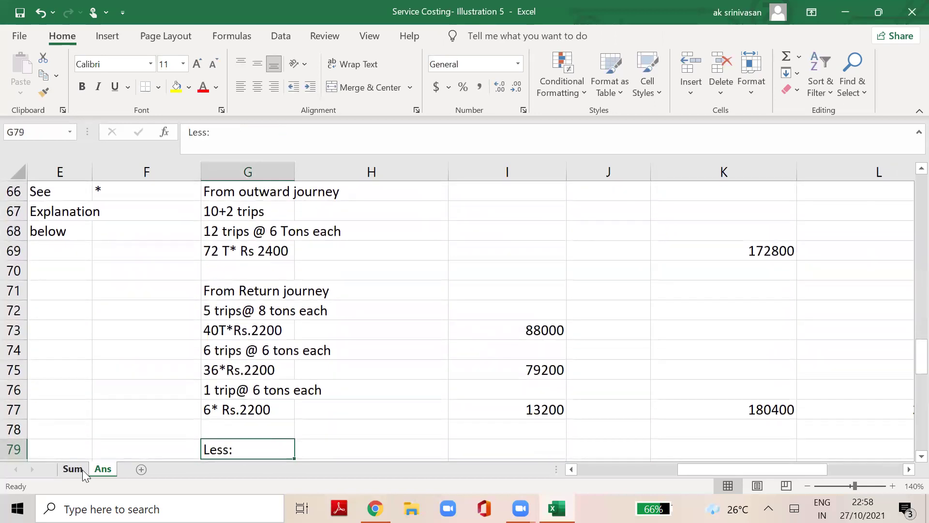
Compare the return trips and tonnages in G72:G77 with the Return journey table on the Sum sheet.
{"action": "left_click", "coordinate": [72, 469]}
{"action": "left_click_drag", "start_coordinate": [909, 274], "coordinate": [909, 326]}
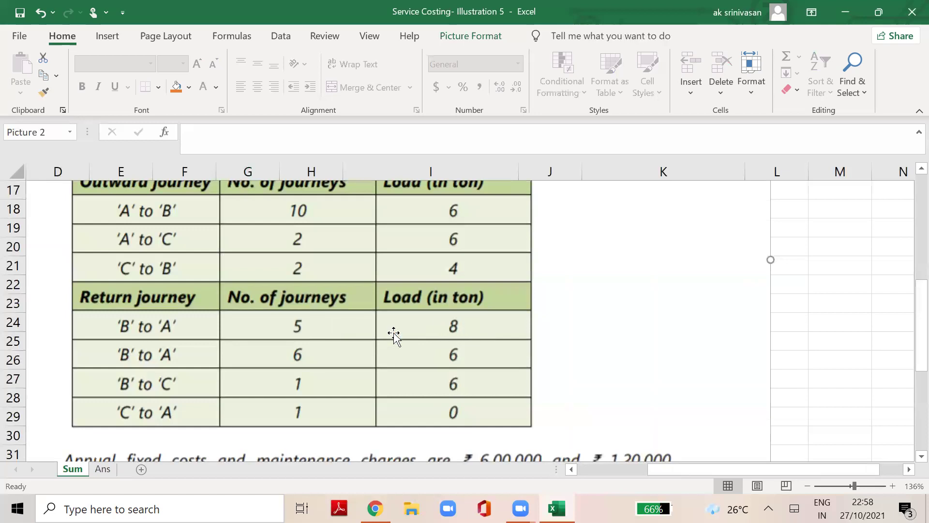
{"action": "left_click", "coordinate": [103, 469]}
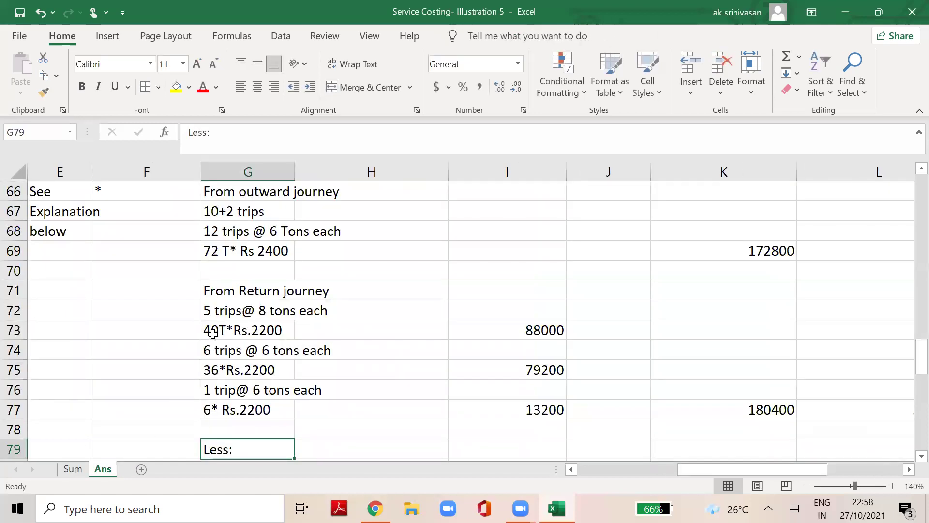
{"action": "left_click", "coordinate": [75, 469]}
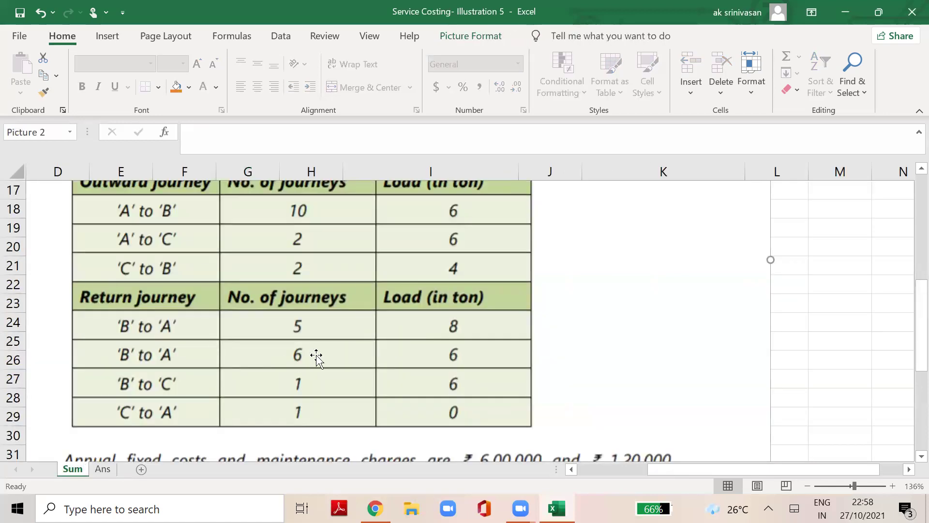
{"action": "left_click", "coordinate": [111, 468]}
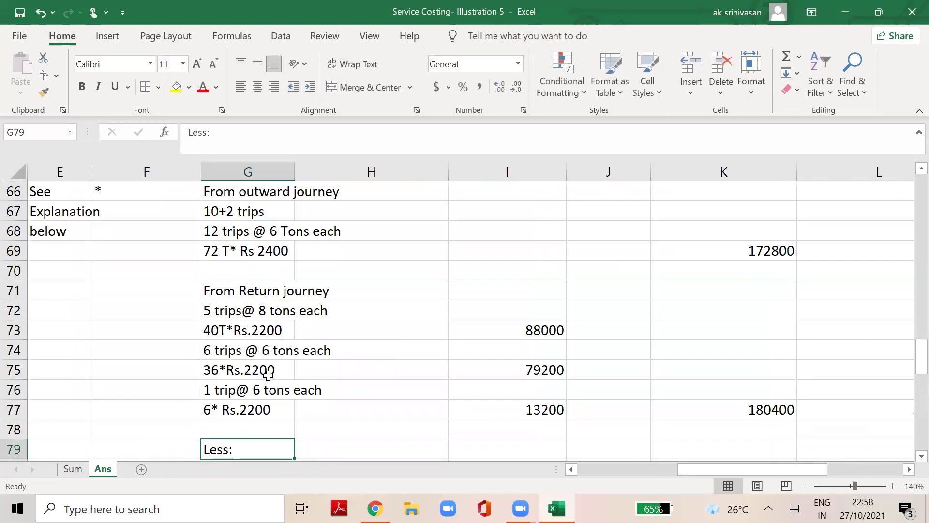
{"action": "left_click", "coordinate": [73, 469]}
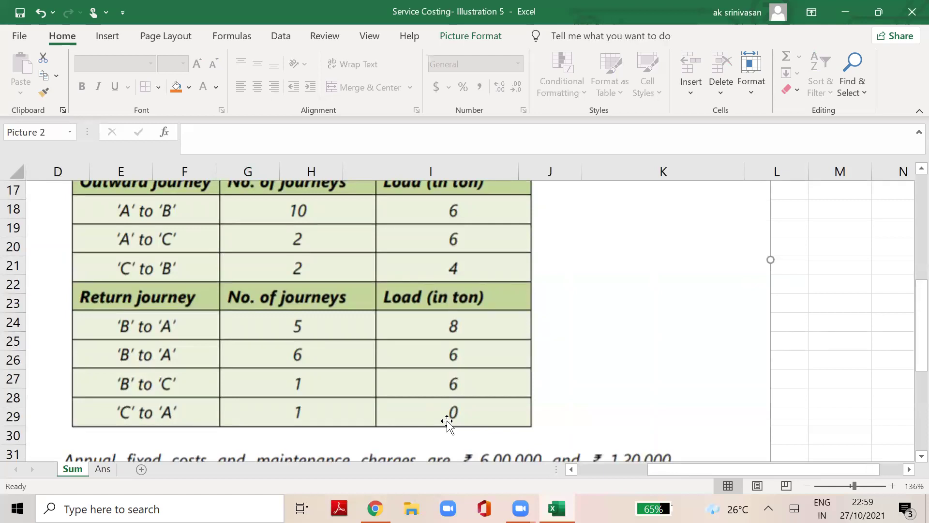
{"action": "left_click", "coordinate": [103, 470]}
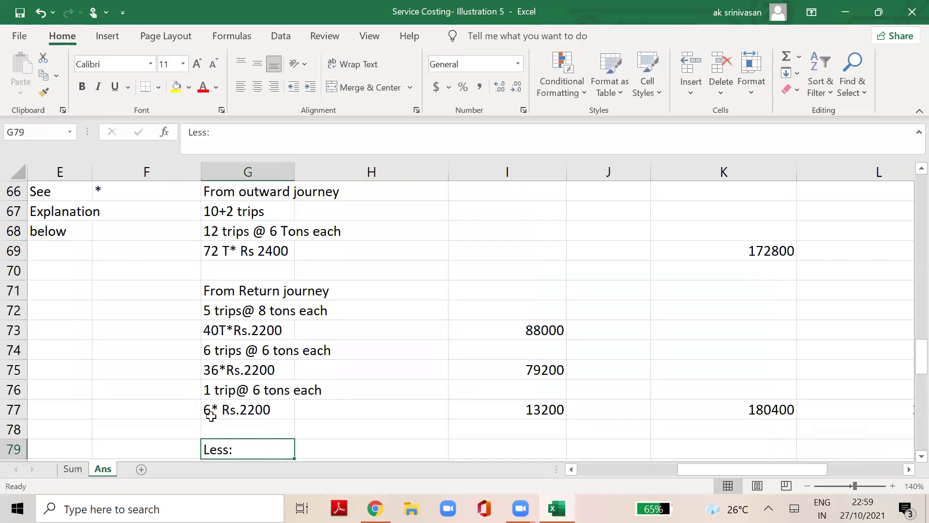
Examine the last return trip working in G77, the 8-ton trips' revenue in I73 and the total return revenue in K77.
{"action": "left_click", "coordinate": [258, 411]}
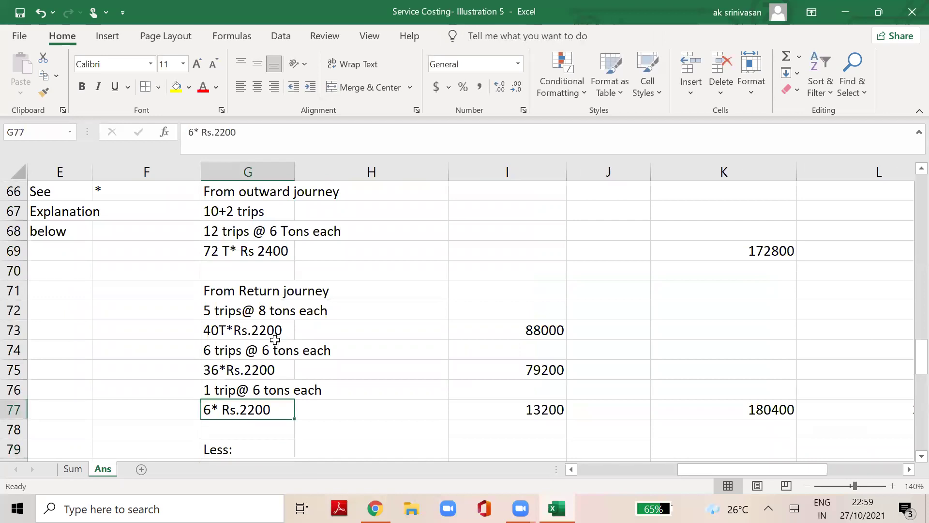
{"action": "left_click", "coordinate": [539, 331]}
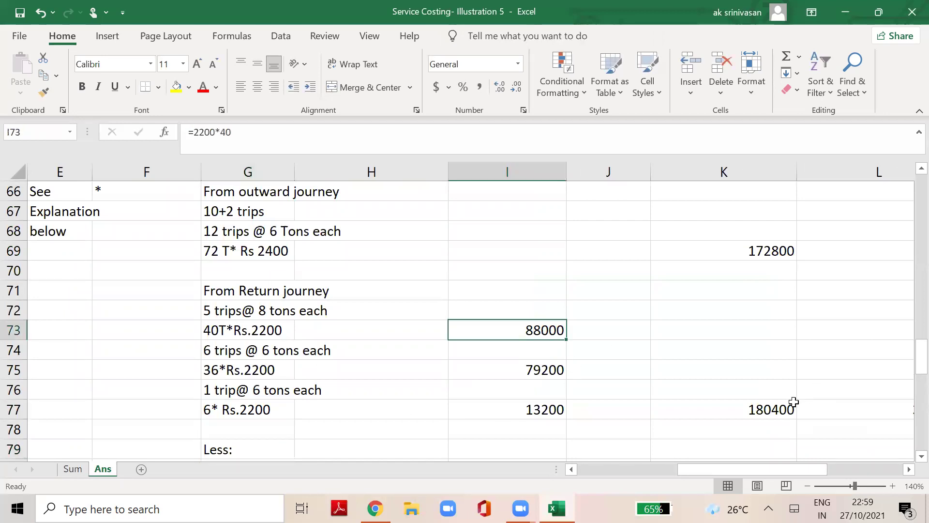
{"action": "left_click", "coordinate": [775, 409]}
View the monthly cost deduction and the operating profit lines in rows 79 to 84.
{"action": "key", "text": "Down"}
{"action": "key", "text": "Down"}
{"action": "key", "text": "Down"}
{"action": "key", "text": "Down"}
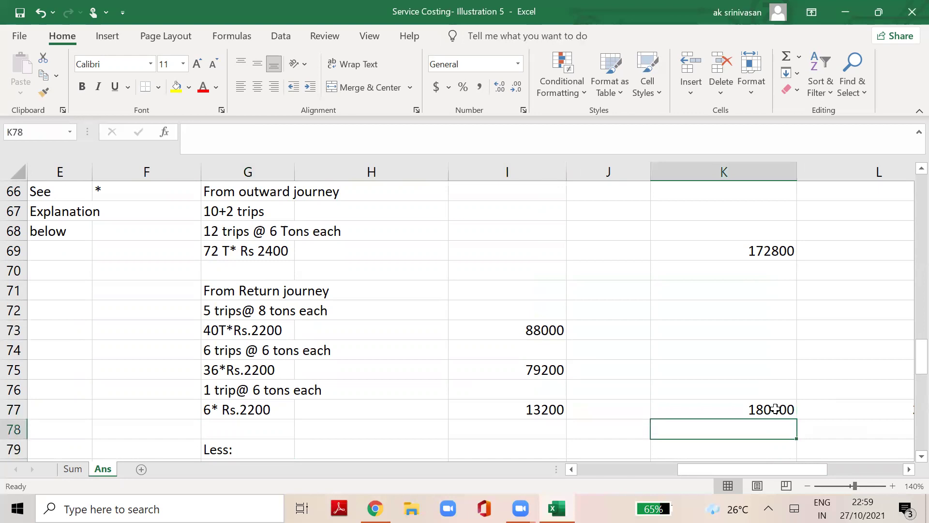
{"action": "key", "text": "Down"}
{"action": "key", "text": "Down"}
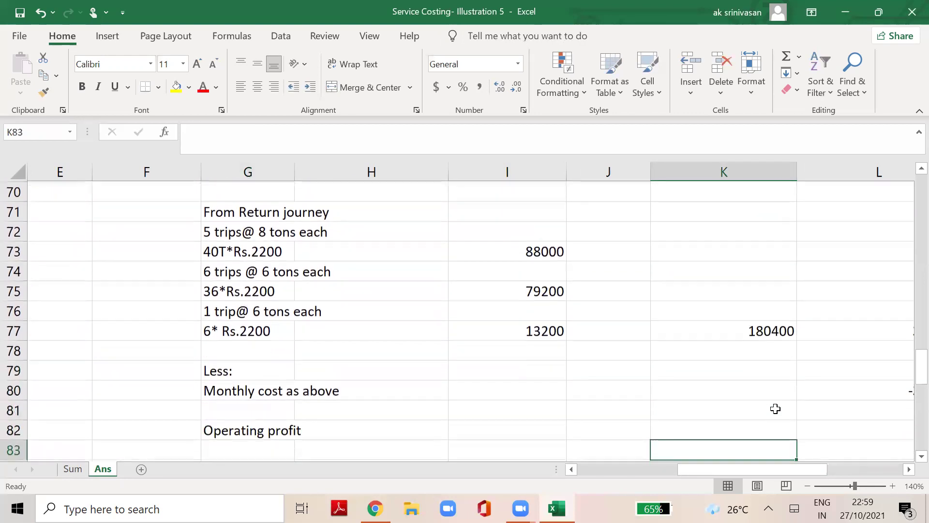
{"action": "key", "text": "Up"}
{"action": "key", "text": "Up"}
{"action": "key", "text": "Down"}
{"action": "key", "text": "Down"}
{"action": "key", "text": "Down"}
{"action": "key", "text": "Down"}
{"action": "key", "text": "Down"}
{"action": "key", "text": "Down"}
{"action": "key", "text": "Down"}
{"action": "key", "text": "Down"}
{"action": "key", "text": "Down"}
{"action": "key", "text": "Down"}
{"action": "key", "text": "Down"}
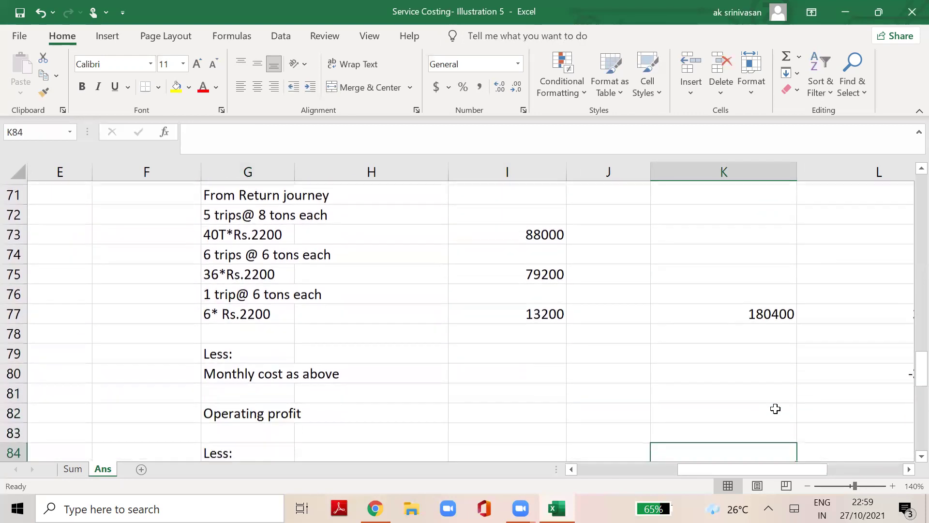
Go back up to the outward journey revenue around K69.
{"action": "key", "text": "Down"}
{"action": "key", "text": "Up"}
{"action": "key", "text": "Up"}
{"action": "key", "text": "Up"}
{"action": "key", "text": "Up"}
{"action": "key", "text": "Up"}
{"action": "key", "text": "Up"}
{"action": "key", "text": "Up"}
{"action": "key", "text": "Up"}
{"action": "key", "text": "Up"}
{"action": "key", "text": "Up"}
{"action": "key", "text": "Up"}
{"action": "key", "text": "Up"}
{"action": "key", "text": "Up"}
{"action": "key", "text": "Up"}
{"action": "key", "text": "Up"}
{"action": "key", "text": "Up"}
{"action": "key", "text": "Up"}
{"action": "key", "text": "Up"}
{"action": "key", "text": "Up"}
{"action": "key", "text": "Down"}
{"action": "key", "text": "Up"}
{"action": "key", "text": "Up"}
{"action": "key", "text": "Up"}
{"action": "key", "text": "Up"}
{"action": "key", "text": "Up"}
{"action": "key", "text": "Up"}
{"action": "key", "text": "Up"}
{"action": "key", "text": "Up"}
{"action": "key", "text": "Down"}
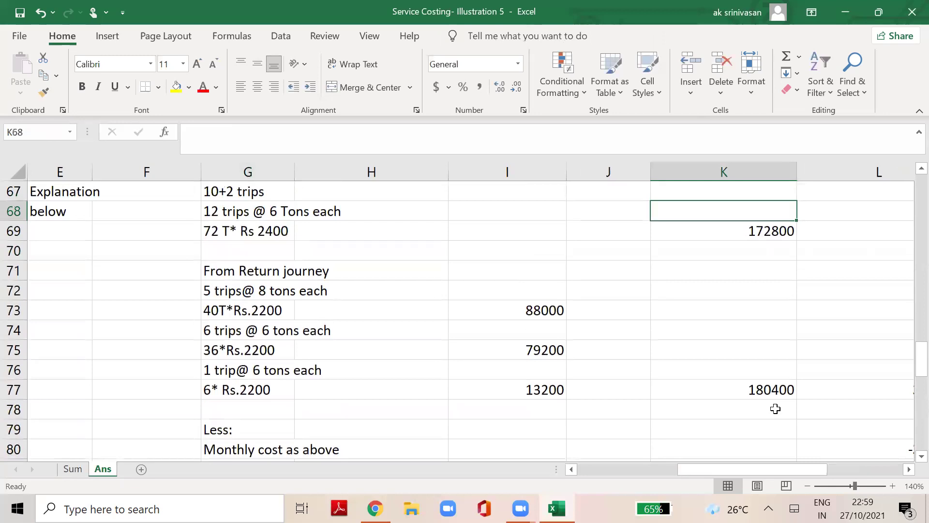
Trace the revenue column from the outward figure in K69 to the return journey total in K77.
{"action": "key", "text": "Down"}
{"action": "key", "text": "Down"}
{"action": "key", "text": "Down"}
{"action": "key", "text": "Down"}
{"action": "key", "text": "Down"}
{"action": "key", "text": "Down"}
{"action": "key", "text": "Down"}
{"action": "key", "text": "Down"}
{"action": "key", "text": "Down"}
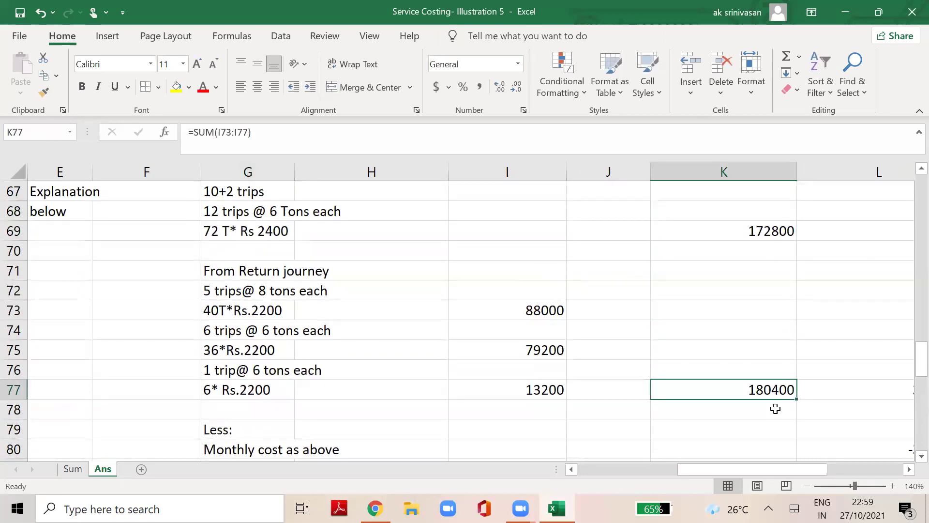
Examine the combined journey revenue in L77 and the monthly cost deduction below it in L80.
{"action": "key", "text": "Right"}
{"action": "key", "text": "Right"}
{"action": "key", "text": "Left"}
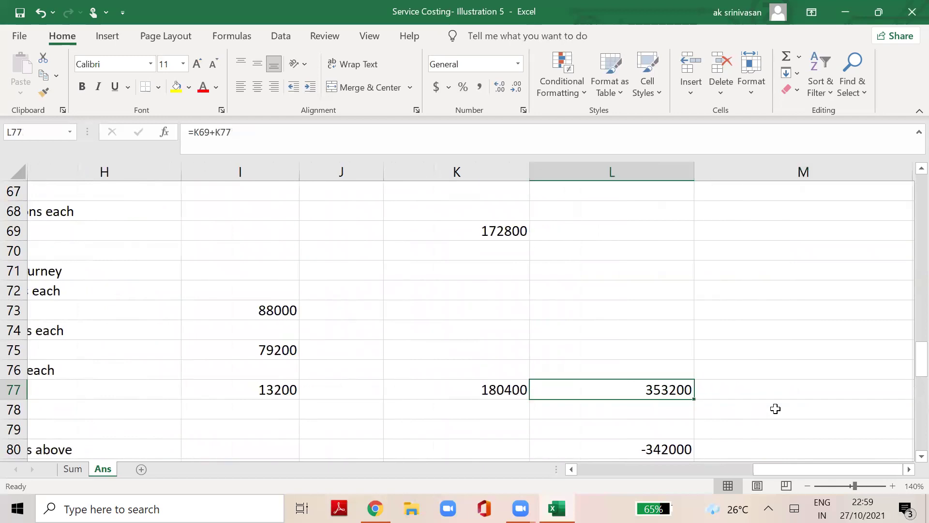
{"action": "key", "text": "Down"}
{"action": "key", "text": "Down"}
{"action": "key", "text": "Down"}
{"action": "key", "text": "Down"}
{"action": "key", "text": "Left"}
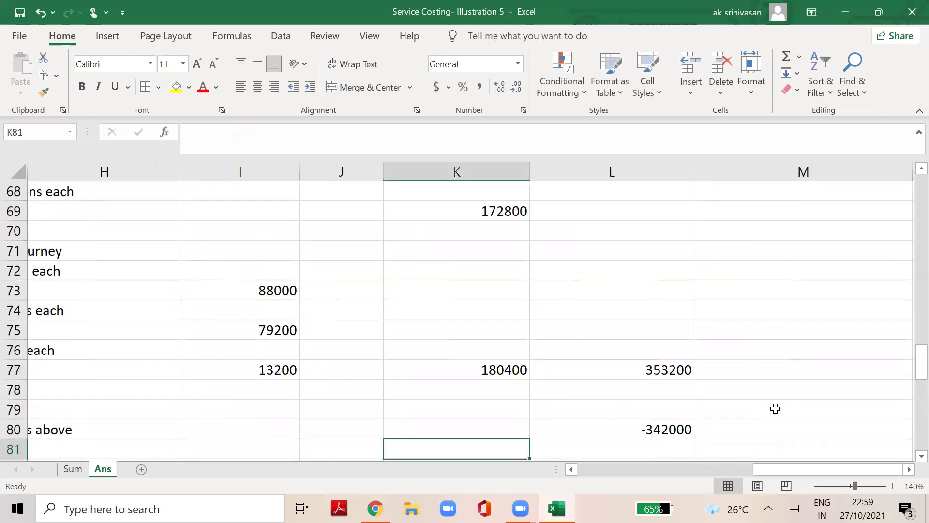
Trace the deducted monthly cost back up to the total monthly cost in K41.
{"action": "key", "text": "Up"}
{"action": "key", "text": "Right"}
{"action": "key", "text": "Up"}
{"action": "key", "text": "Up"}
{"action": "key", "text": "Up"}
{"action": "key", "text": "Up"}
{"action": "key", "text": "Up"}
{"action": "key", "text": "Up"}
{"action": "key", "text": "Up"}
{"action": "key", "text": "Up"}
{"action": "key", "text": "Up"}
{"action": "key", "text": "Up"}
{"action": "key", "text": "Up"}
{"action": "key", "text": "Up"}
{"action": "key", "text": "Up"}
{"action": "key", "text": "Up"}
{"action": "key", "text": "Up"}
{"action": "key", "text": "Up"}
{"action": "key", "text": "Up"}
{"action": "key", "text": "Up"}
{"action": "key", "text": "Up"}
{"action": "key", "text": "Up"}
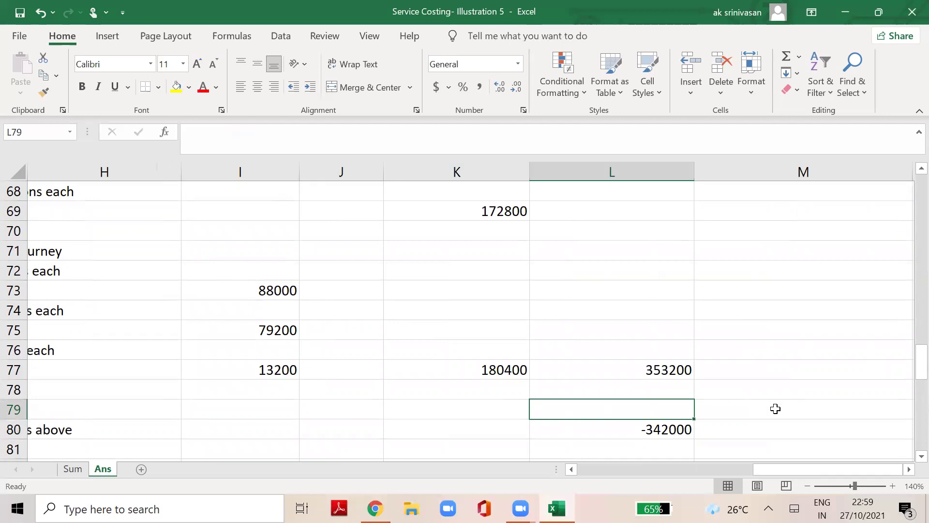
{"action": "key", "text": "Up"}
{"action": "key", "text": "Up"}
{"action": "key", "text": "Up"}
{"action": "key", "text": "Up"}
{"action": "key", "text": "Up"}
{"action": "key", "text": "Up"}
{"action": "key", "text": "Up"}
{"action": "key", "text": "Up"}
{"action": "key", "text": "Up"}
{"action": "key", "text": "Up"}
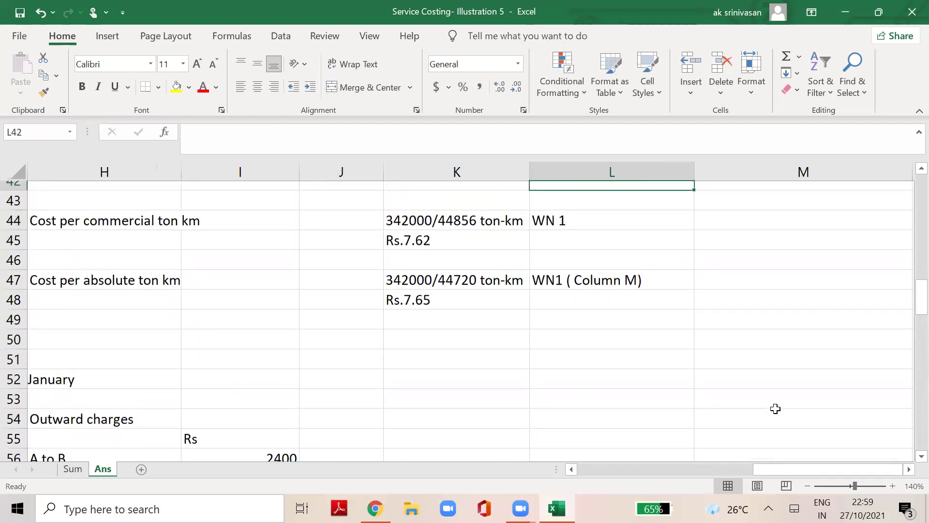
{"action": "key", "text": "Left"}
Go back down from the total monthly cost to the operating profit line in row 82.
{"action": "key", "text": "Down"}
{"action": "key", "text": "Down"}
{"action": "key", "text": "Down"}
{"action": "key", "text": "Down"}
{"action": "key", "text": "Down"}
{"action": "key", "text": "Down"}
{"action": "key", "text": "Down"}
{"action": "key", "text": "Down"}
{"action": "key", "text": "Down"}
{"action": "key", "text": "Down"}
{"action": "key", "text": "Down"}
{"action": "key", "text": "Down"}
{"action": "key", "text": "Down"}
{"action": "key", "text": "Down"}
{"action": "key", "text": "Down"}
{"action": "key", "text": "Down"}
{"action": "key", "text": "Down"}
{"action": "key", "text": "Down"}
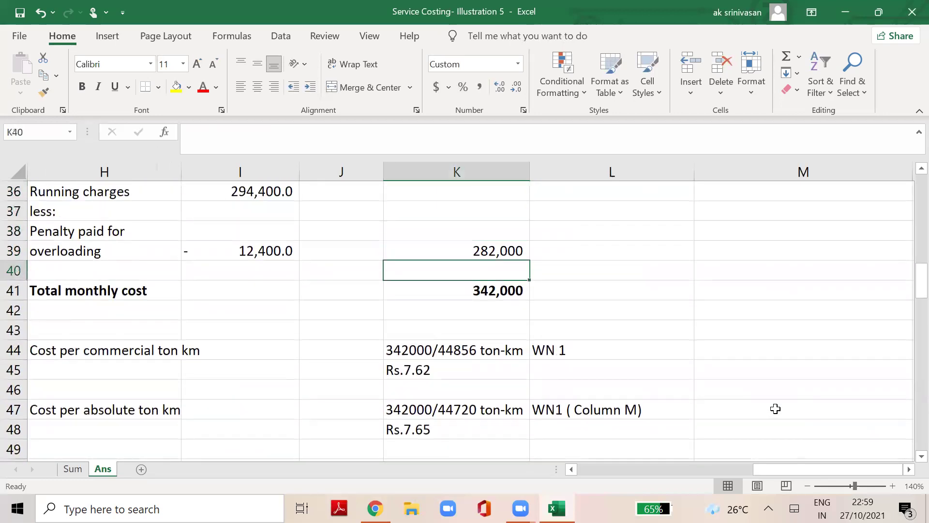
{"action": "key", "text": "Down"}
{"action": "key", "text": "Down"}
{"action": "key", "text": "Down"}
{"action": "key", "text": "Down"}
{"action": "key", "text": "Down"}
{"action": "key", "text": "Down"}
{"action": "key", "text": "Down"}
{"action": "key", "text": "Down"}
{"action": "key", "text": "Down"}
{"action": "key", "text": "Down"}
{"action": "key", "text": "Down"}
{"action": "key", "text": "Down"}
{"action": "key", "text": "Down"}
{"action": "key", "text": "Down"}
{"action": "key", "text": "Down"}
{"action": "key", "text": "Down"}
{"action": "key", "text": "Down"}
{"action": "key", "text": "Down"}
{"action": "key", "text": "Down"}
{"action": "key", "text": "Down"}
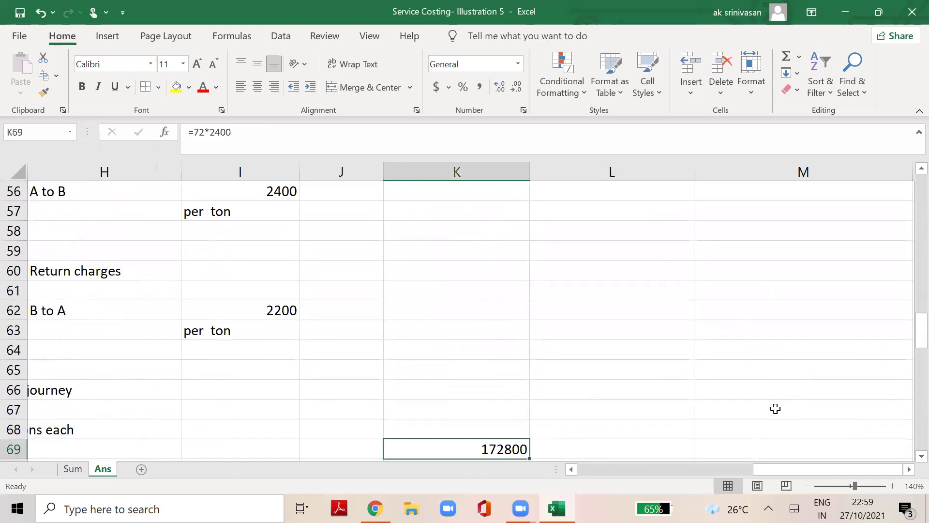
{"action": "key", "text": "Down"}
{"action": "key", "text": "Down"}
{"action": "key", "text": "Down"}
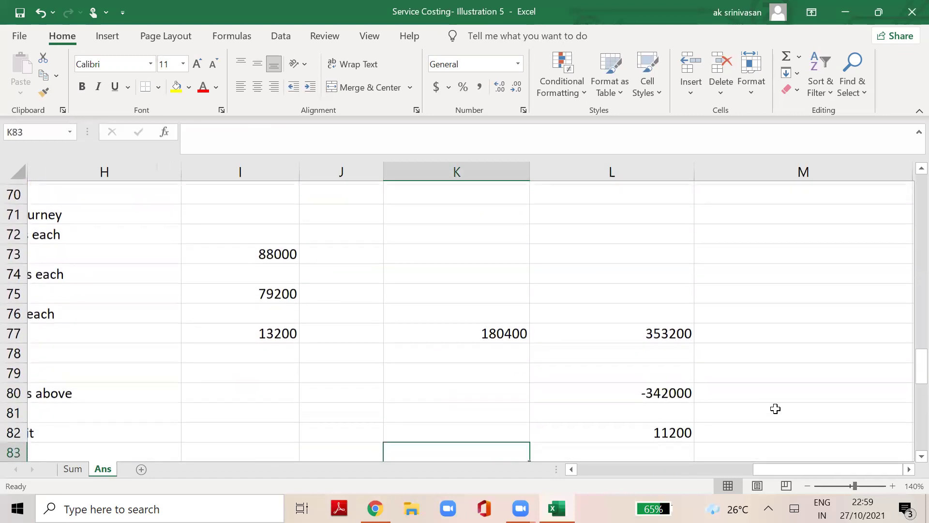
Bring the row labels and amounts into view together and select the Operating profit label in G82.
{"action": "key", "text": "Right"}
{"action": "key", "text": "Right"}
{"action": "key", "text": "Up"}
{"action": "key", "text": "Left"}
{"action": "key", "text": "Up"}
{"action": "key", "text": "Down"}
{"action": "key", "text": "Down"}
{"action": "key", "text": "Left"}
{"action": "key", "text": "Left"}
{"action": "key", "text": "Left"}
{"action": "key", "text": "Left"}
{"action": "key", "text": "Left"}
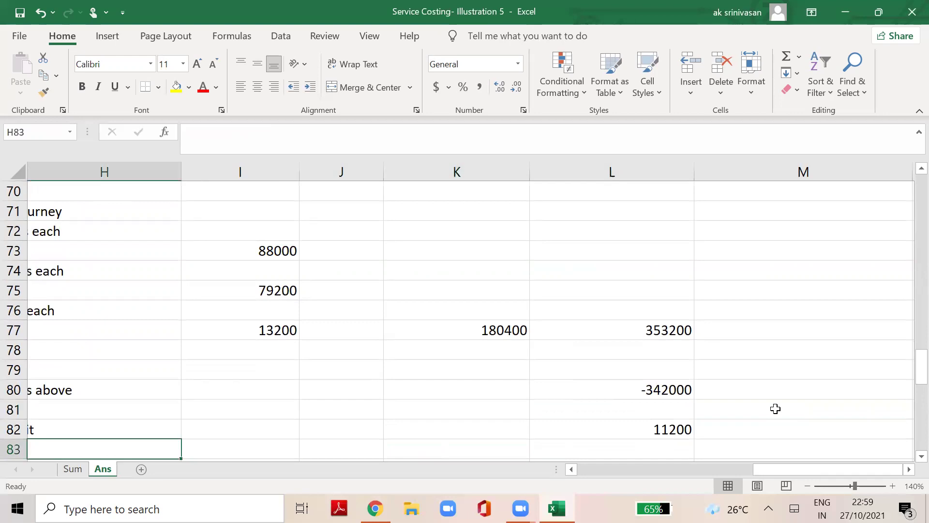
{"action": "left_click_drag", "start_coordinate": [386, 166], "coordinate": [334, 199]}
{"action": "left_click", "coordinate": [380, 223]}
{"action": "left_click_drag", "start_coordinate": [384, 172], "coordinate": [343, 187]}
{"action": "left_click", "coordinate": [207, 415]}
{"action": "key", "text": "Down"}
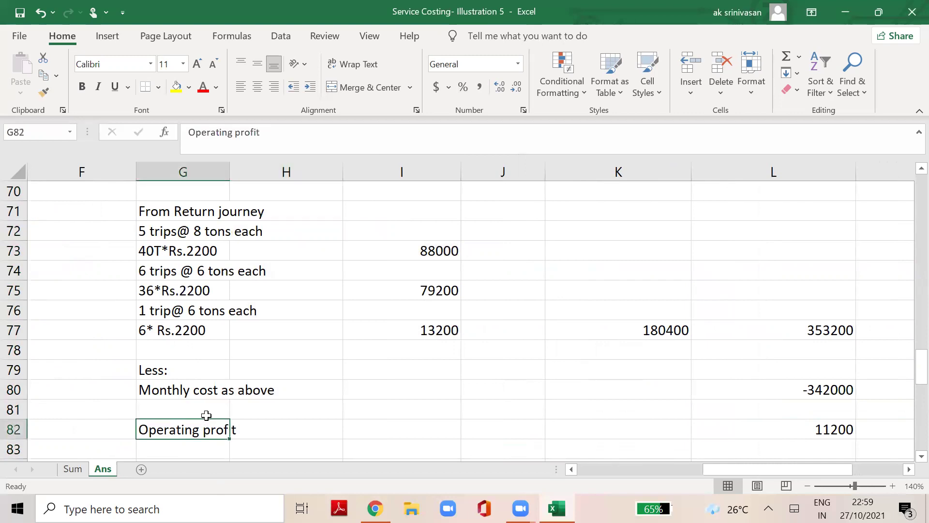
Check the formula that adds outward and return revenue in L77.
{"action": "key", "text": "Right"}
{"action": "key", "text": "Right"}
{"action": "key", "text": "Right"}
{"action": "key", "text": "Right"}
{"action": "key", "text": "Right"}
{"action": "key", "text": "Up"}
{"action": "key", "text": "Up"}
{"action": "key", "text": "Up"}
{"action": "key", "text": "Up"}
{"action": "key", "text": "Up"}
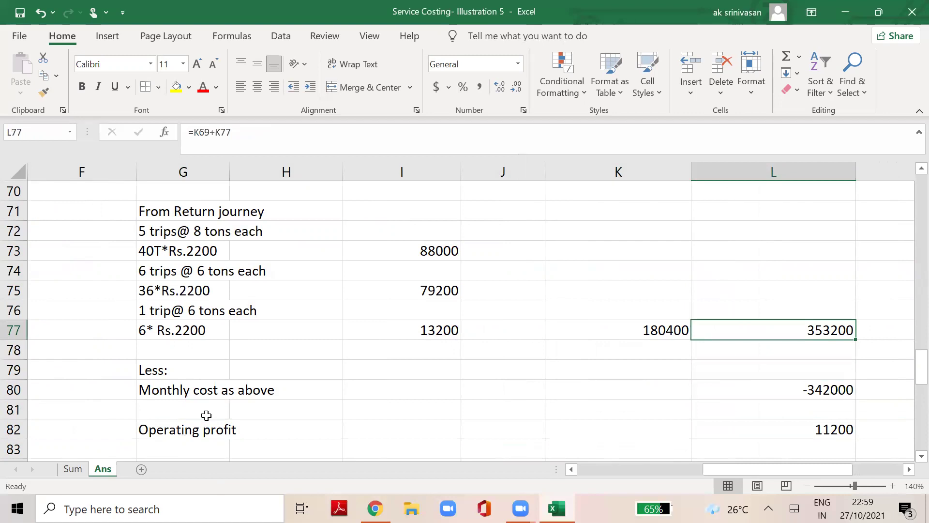
Examine the monthly cost deduction in L80 and the operating profit formula in L82.
{"action": "key", "text": "Down"}
{"action": "key", "text": "Down"}
{"action": "key", "text": "Down"}
{"action": "key", "text": "Down"}
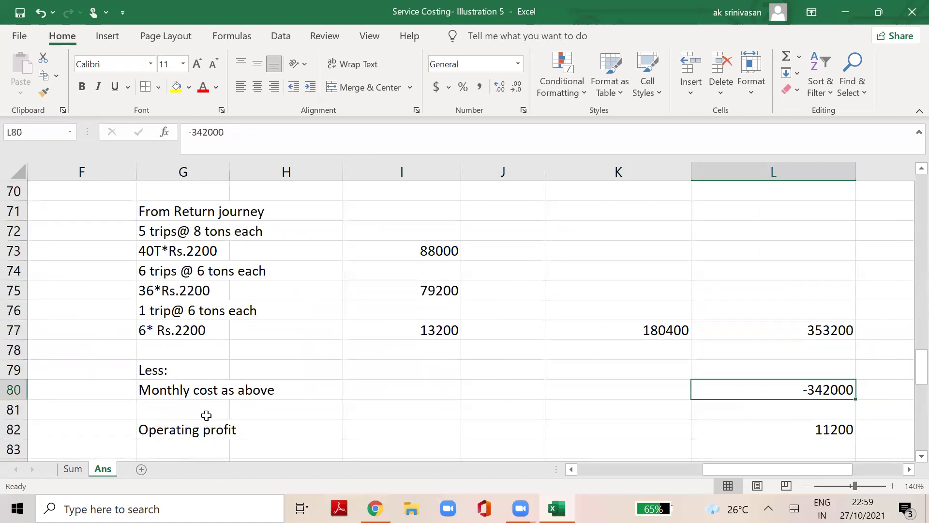
{"action": "key", "text": "Up"}
{"action": "key", "text": "Down"}
{"action": "key", "text": "Down"}
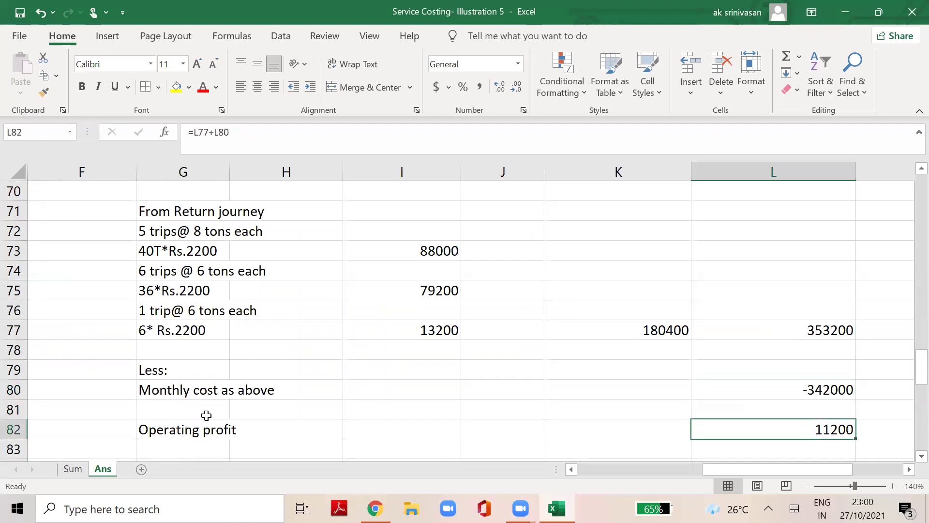
Examine the overloading penalty deduction in L85 and the net loss formula in L87.
{"action": "key", "text": "Down"}
{"action": "key", "text": "Down"}
{"action": "key", "text": "Down"}
{"action": "key", "text": "Down"}
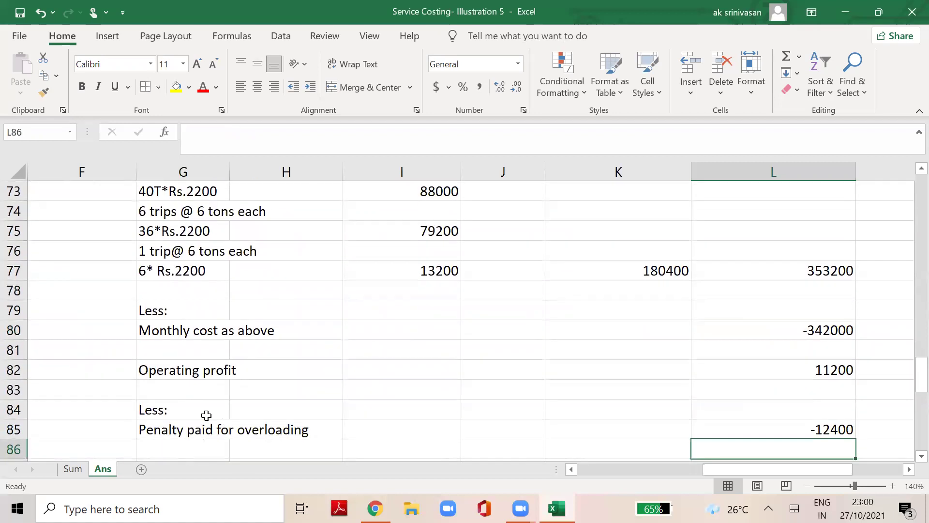
{"action": "key", "text": "Down"}
{"action": "key", "text": "Up"}
{"action": "key", "text": "Up"}
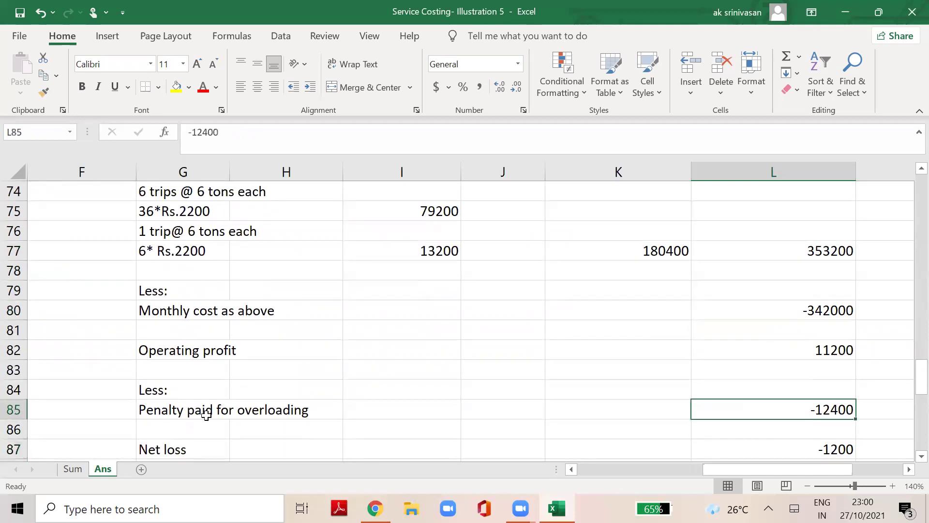
{"action": "key", "text": "Down"}
{"action": "key", "text": "Down"}
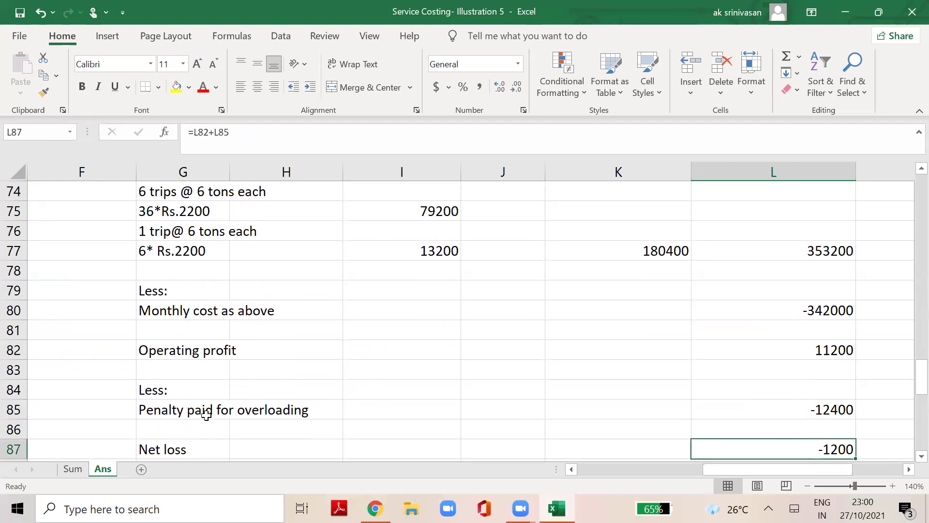
Read the explanation in rows 92 to 101 about charging the A to C journeys at 6 tons each.
{"action": "key", "text": "Down"}
{"action": "key", "text": "Down"}
{"action": "key", "text": "Down"}
{"action": "key", "text": "Down"}
{"action": "key", "text": "Down"}
{"action": "key", "text": "Down"}
{"action": "key", "text": "Down"}
{"action": "key", "text": "Down"}
{"action": "key", "text": "Down"}
{"action": "key", "text": "Down"}
{"action": "key", "text": "Down"}
{"action": "key", "text": "Down"}
{"action": "key", "text": "Down"}
{"action": "key", "text": "Down"}
{"action": "key", "text": "Down"}
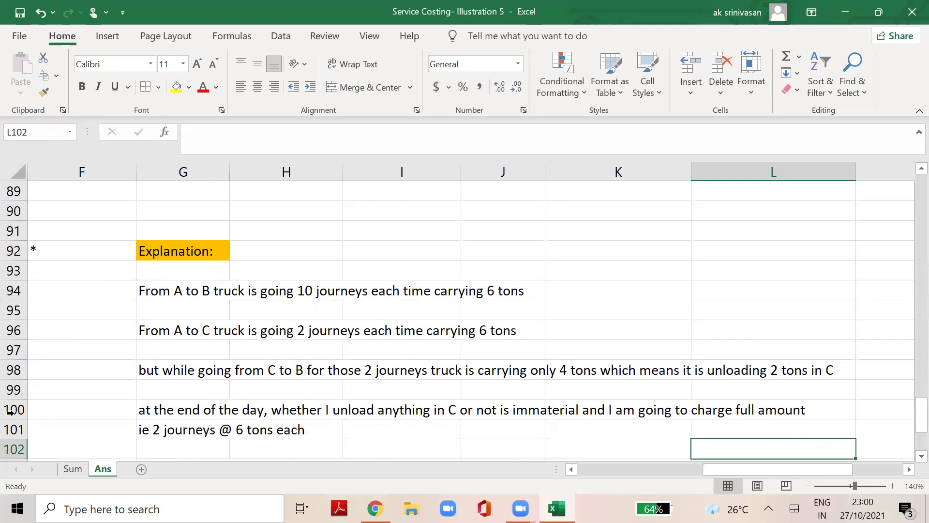
Return to the outward journey working and review the 12 trips in G68 and the charge calculation in G69.
{"action": "left_click_drag", "start_coordinate": [909, 420], "coordinate": [910, 338]}
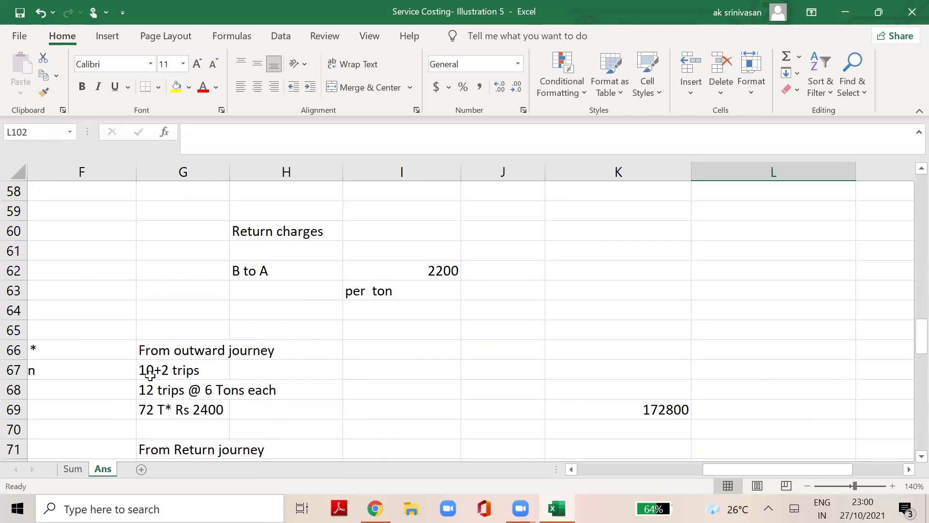
{"action": "left_click", "coordinate": [149, 391]}
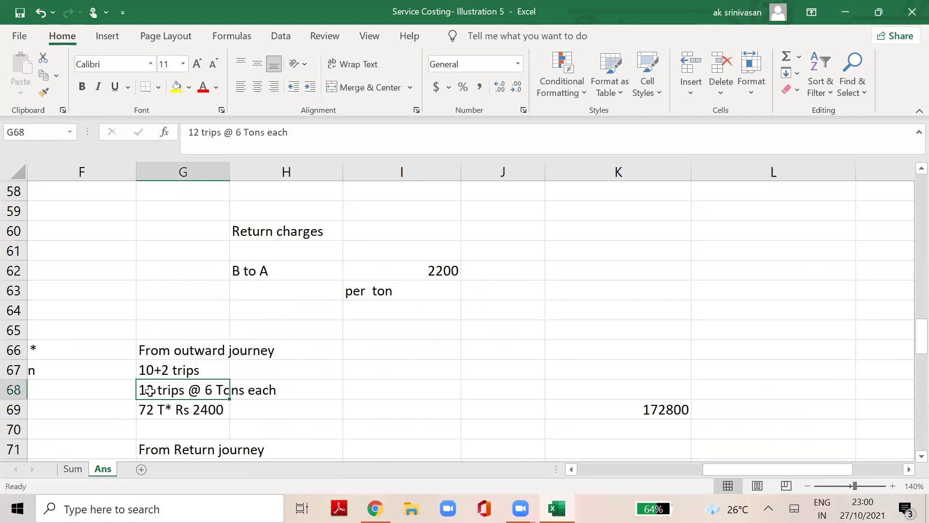
{"action": "scroll", "coordinate": [149, 391], "scroll_direction": "left", "scroll_amount": 1}
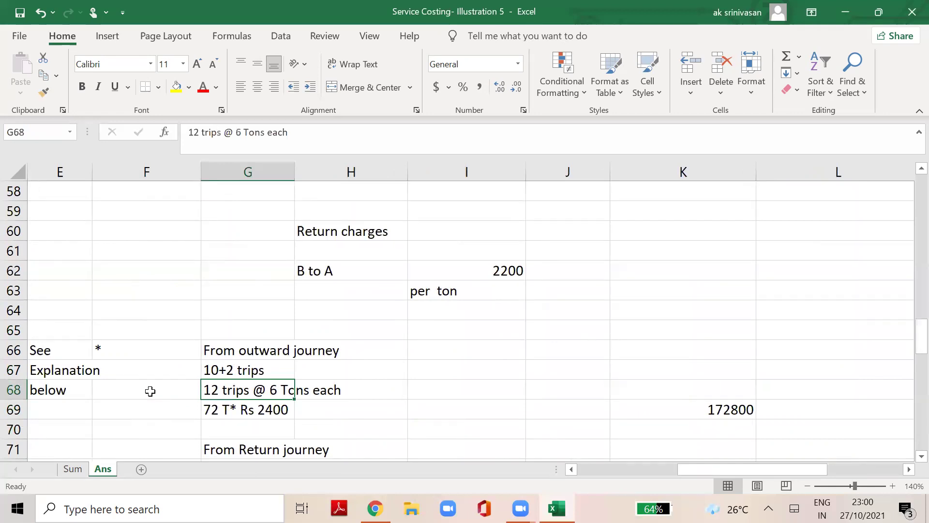
{"action": "key", "text": "Down"}
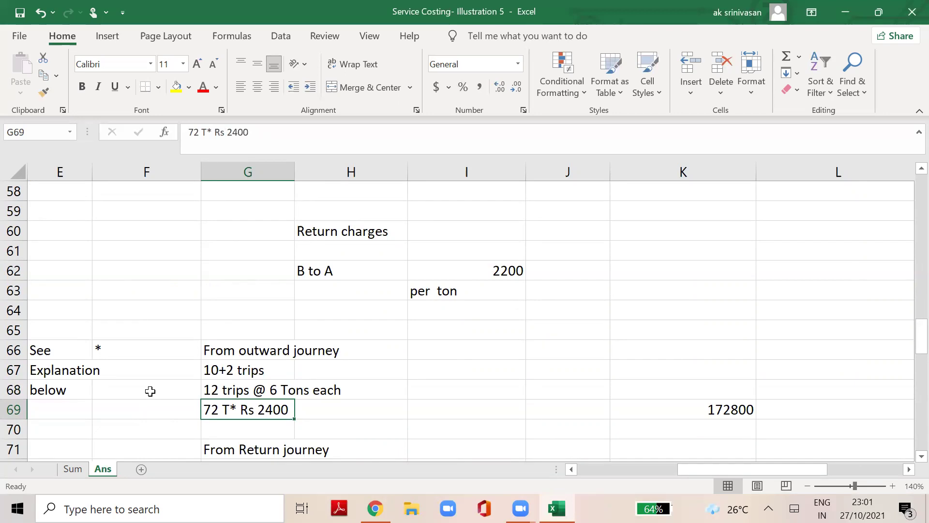
Read the remaining notes below the outward journey charge, down to the penalty treatment explanation in rows 106 to 109.
{"action": "key", "text": "Down"}
{"action": "key", "text": "Down"}
{"action": "key", "text": "Down"}
{"action": "key", "text": "Down"}
{"action": "key", "text": "Down"}
{"action": "key", "text": "Down"}
{"action": "key", "text": "Down"}
{"action": "key", "text": "Down"}
{"action": "key", "text": "Down"}
{"action": "key", "text": "Down"}
{"action": "key", "text": "Down"}
{"action": "key", "text": "Down"}
{"action": "key", "text": "Down"}
{"action": "key", "text": "Down"}
{"action": "key", "text": "Down"}
{"action": "key", "text": "Down"}
{"action": "key", "text": "Down"}
{"action": "key", "text": "Down"}
{"action": "key", "text": "Down"}
{"action": "key", "text": "Down"}
{"action": "key", "text": "Down"}
{"action": "key", "text": "Down"}
{"action": "key", "text": "Down"}
{"action": "key", "text": "Down"}
{"action": "key", "text": "Down"}
{"action": "key", "text": "Down"}
{"action": "key", "text": "Down"}
{"action": "key", "text": "Down"}
{"action": "key", "text": "Down"}
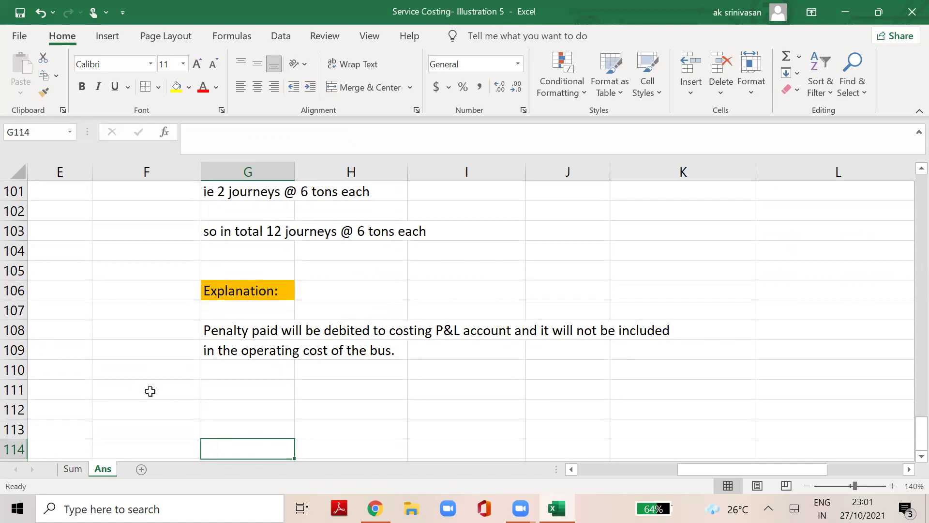
{"action": "left_click", "coordinate": [512, 389]}
Return to the start of the Ans sheet to view the route distance table beside the trip workings.
{"action": "left_click_drag", "start_coordinate": [910, 438], "coordinate": [908, 204]}
{"action": "left_click_drag", "start_coordinate": [908, 266], "coordinate": [909, 206]}
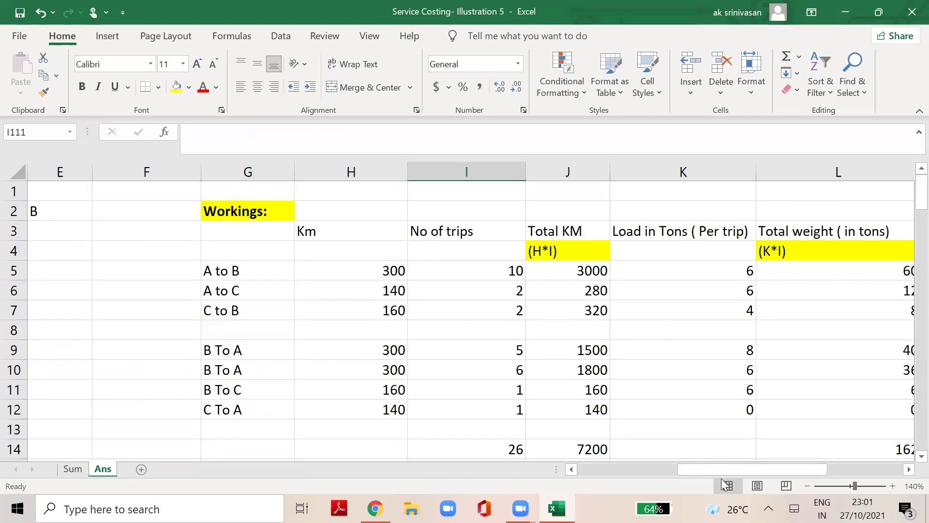
{"action": "left_click_drag", "start_coordinate": [726, 470], "coordinate": [597, 475]}
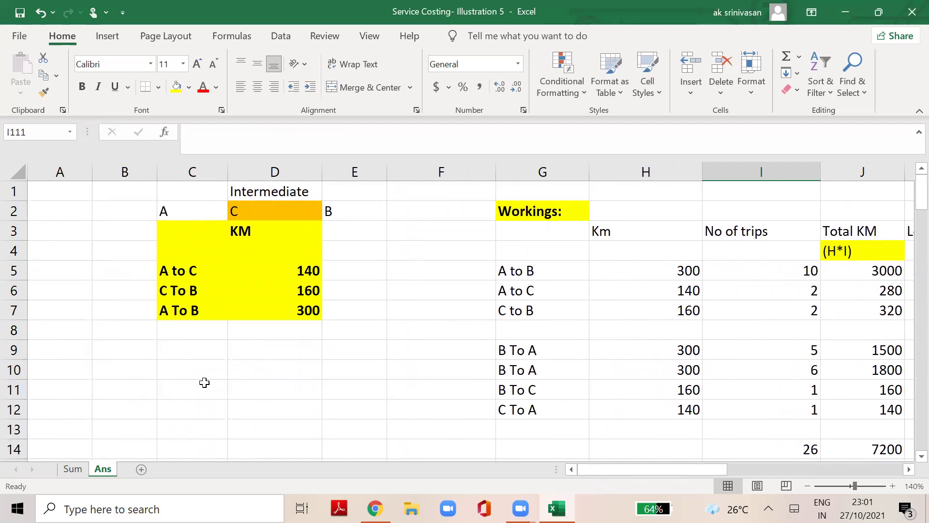